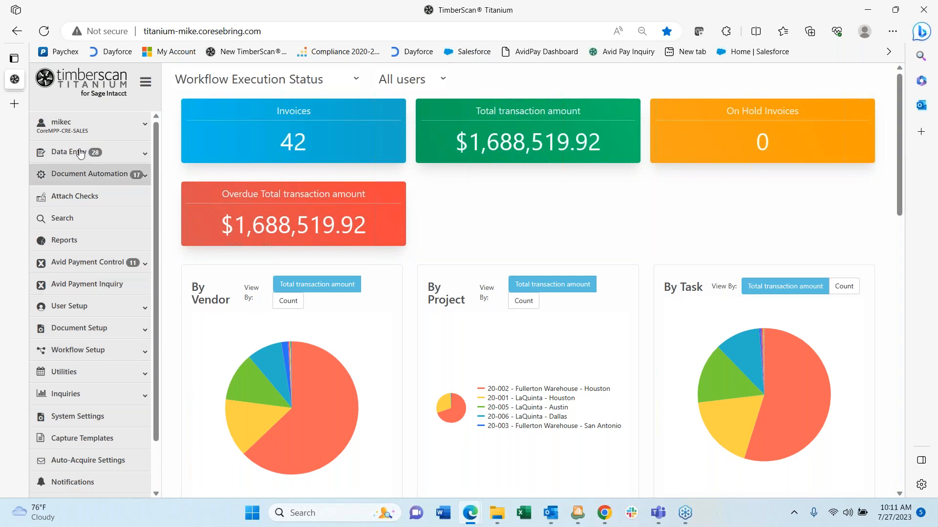
# Return to the home dashboard and sign back in with the username and account password, choosing the CoreMPP-CRE-SALES company.
pyautogui.click(122, 156)
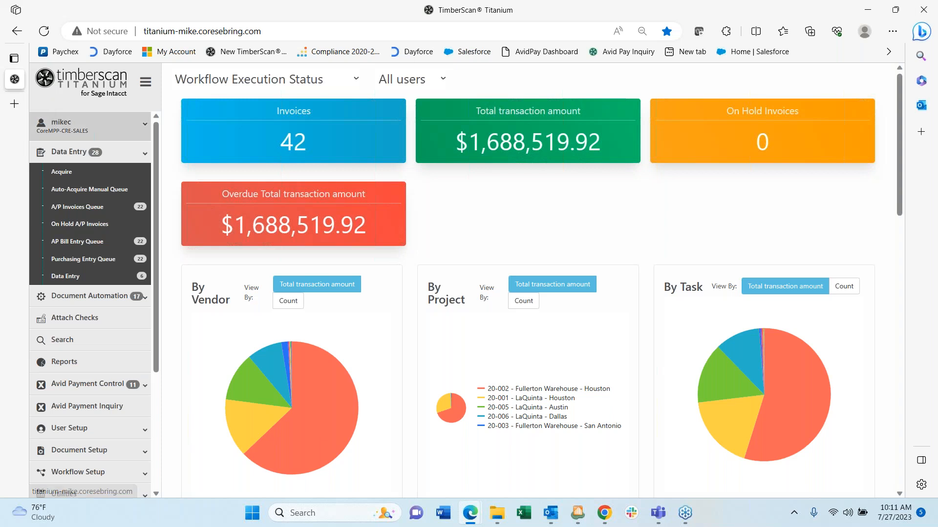
pyautogui.click(46, 100)
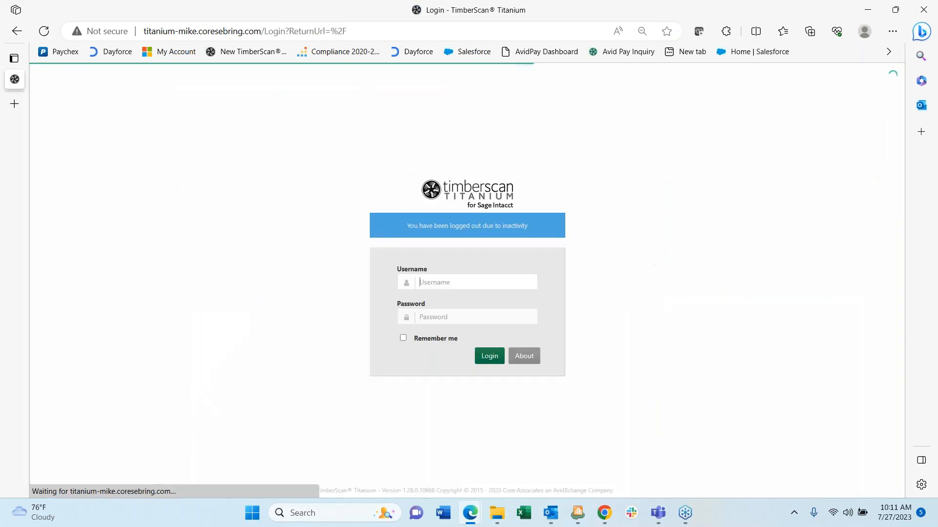
pyautogui.click(424, 282)
pyautogui.click(431, 324)
pyautogui.click(487, 358)
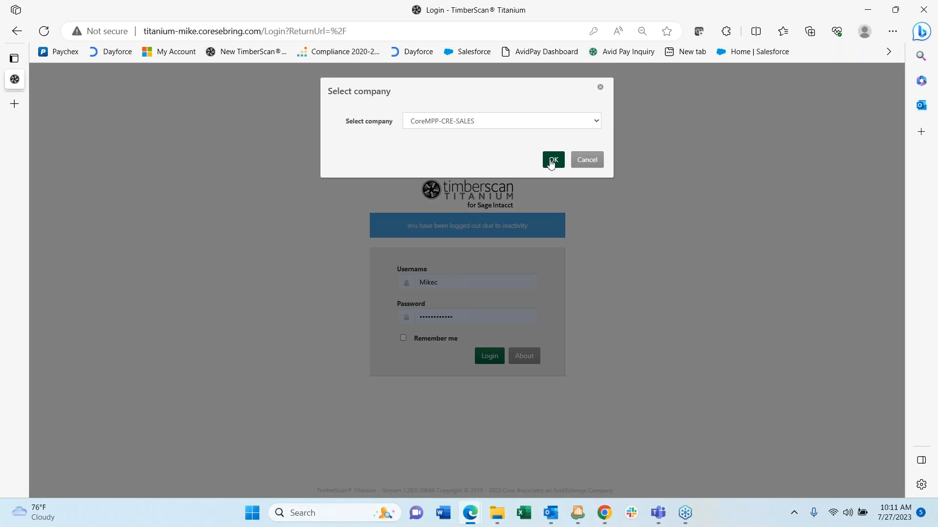
pyautogui.click(551, 160)
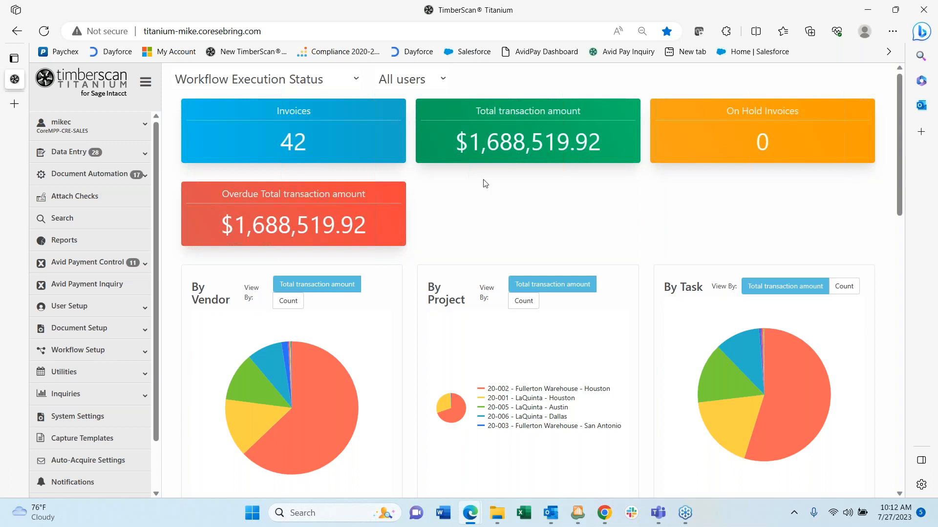
# Look through the Workflow Execution Status dashboard for all users, from the invoice totals down to the due date and workflow breakdowns.
pyautogui.scroll(-1, 485, 183)
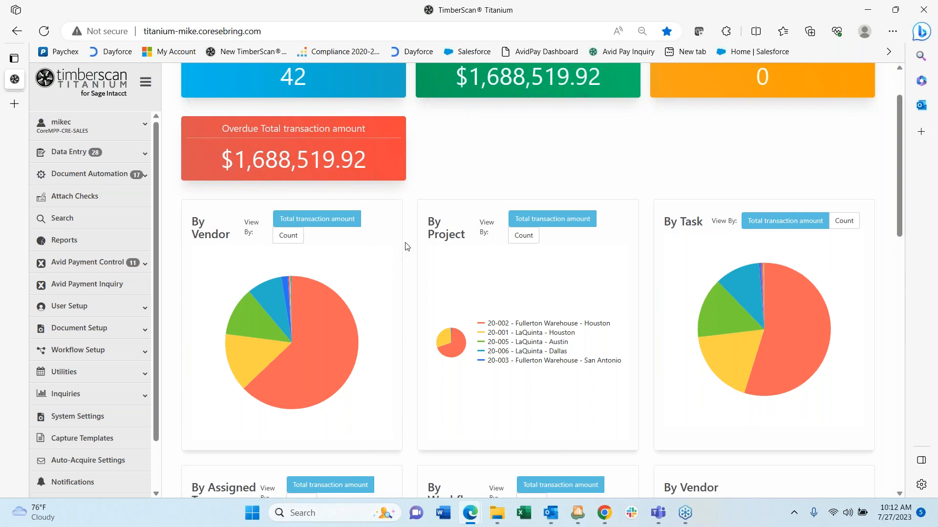
pyautogui.scroll(-5, 694, 240)
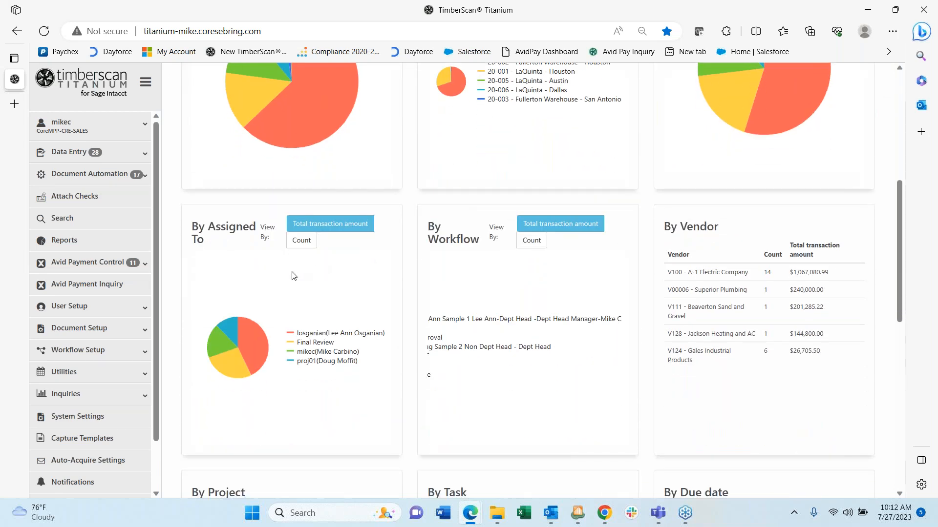
pyautogui.scroll(-1, 349, 284)
pyautogui.scroll(-9, 349, 283)
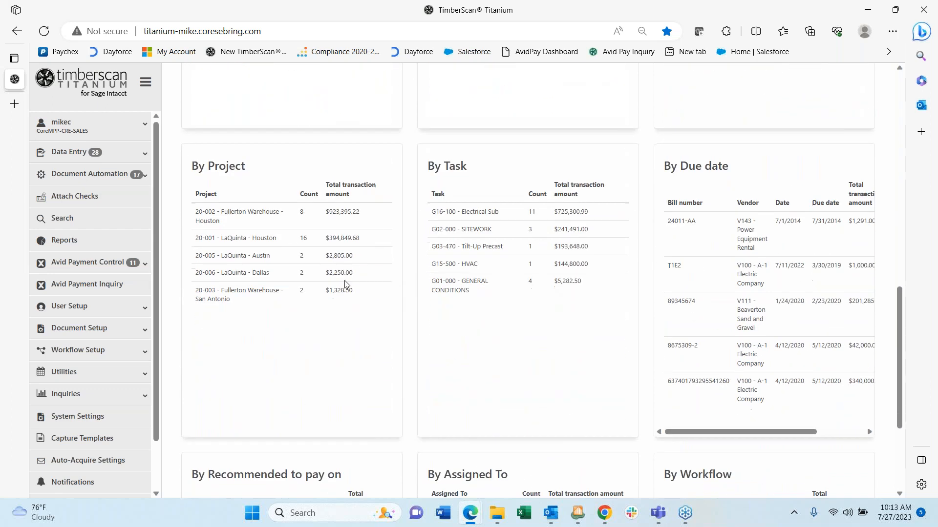
pyautogui.scroll(-1, 346, 286)
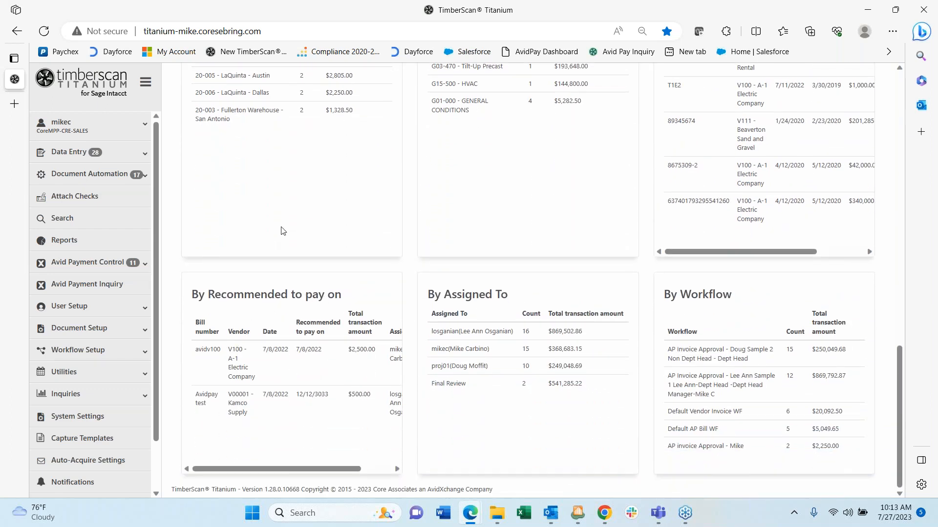
pyautogui.scroll(3, 282, 231)
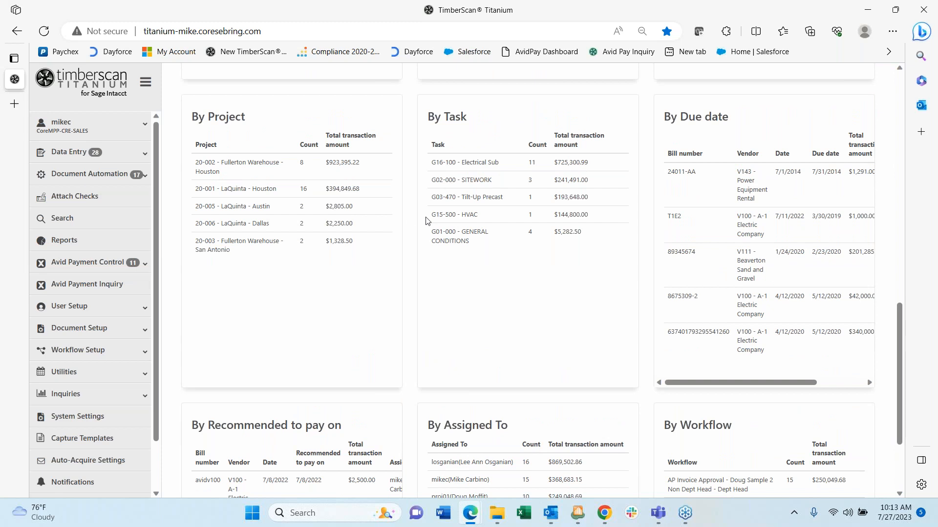
pyautogui.scroll(-1, 573, 229)
pyautogui.scroll(-3, 572, 228)
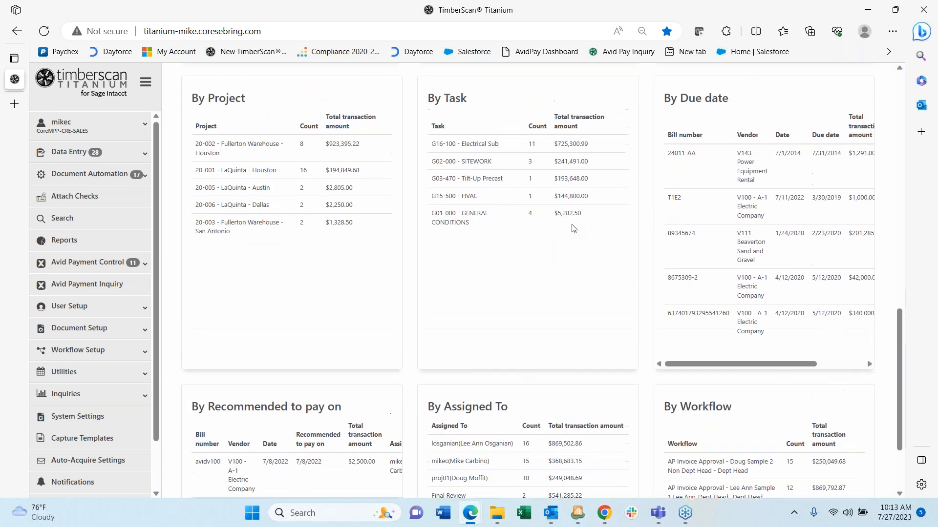
pyautogui.scroll(16, 573, 228)
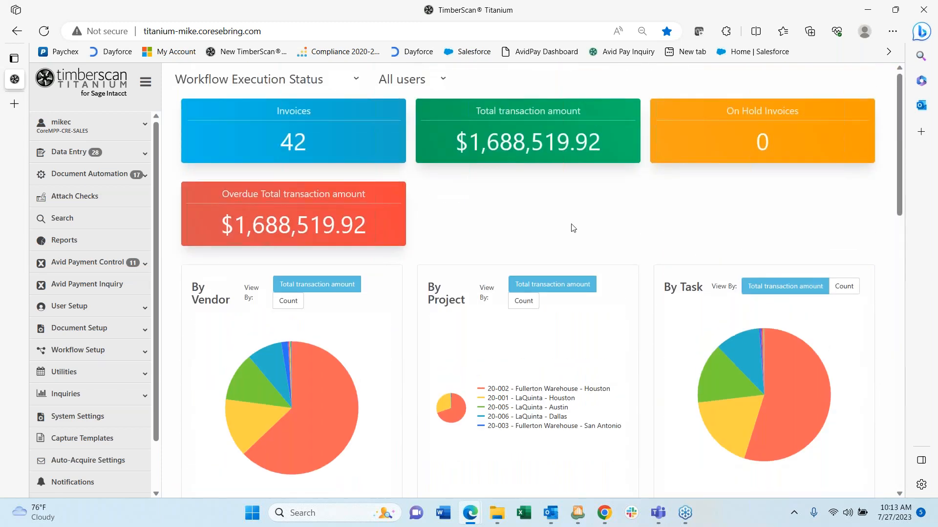
# Examine the transaction amounts behind the slices of the By Vendor, By Project and By Task pie charts.
pyautogui.moveTo(327, 406)
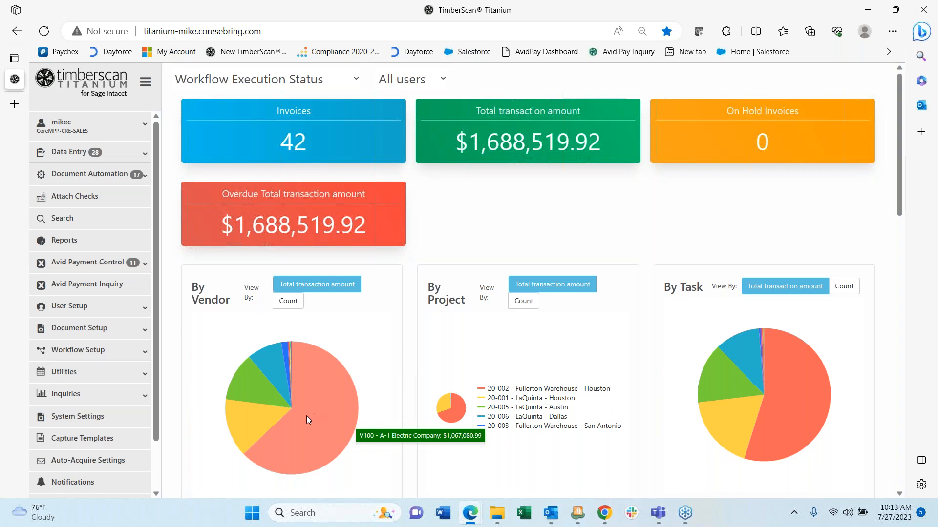
pyautogui.moveTo(284, 408)
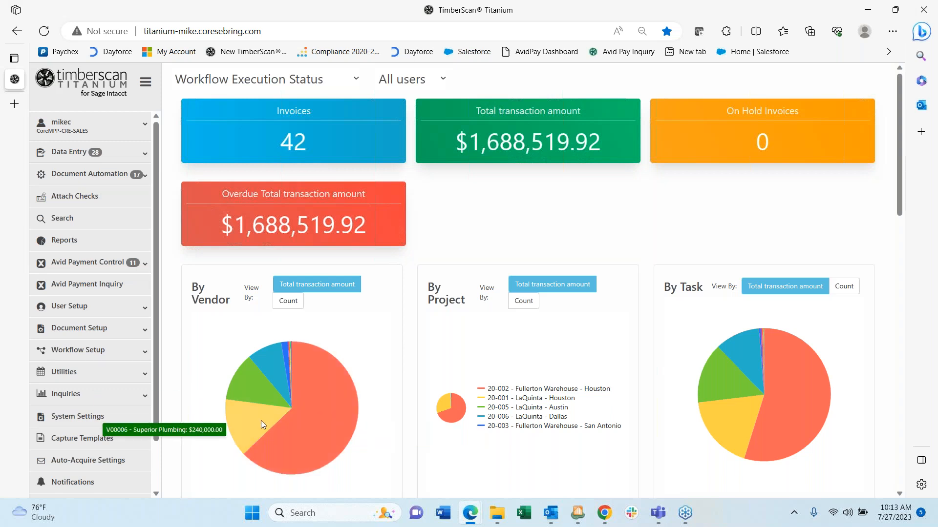
pyautogui.moveTo(256, 397)
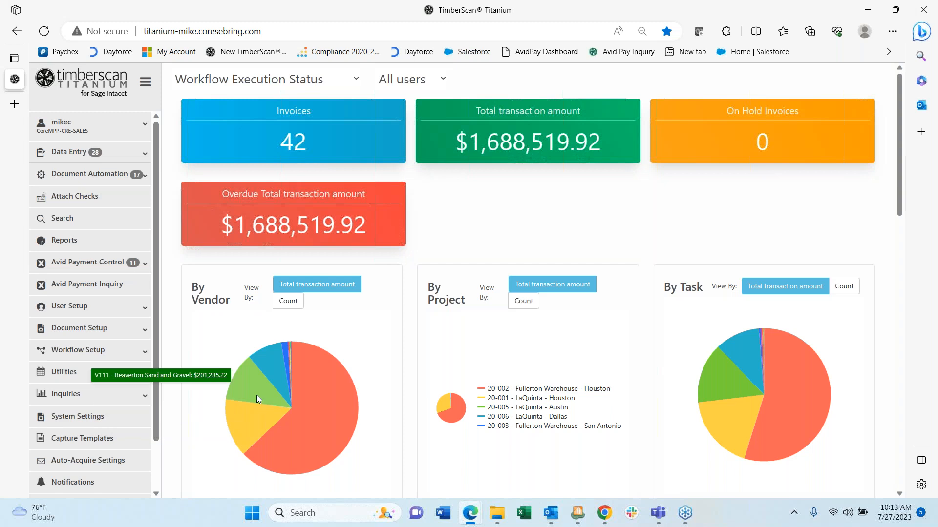
pyautogui.moveTo(270, 369)
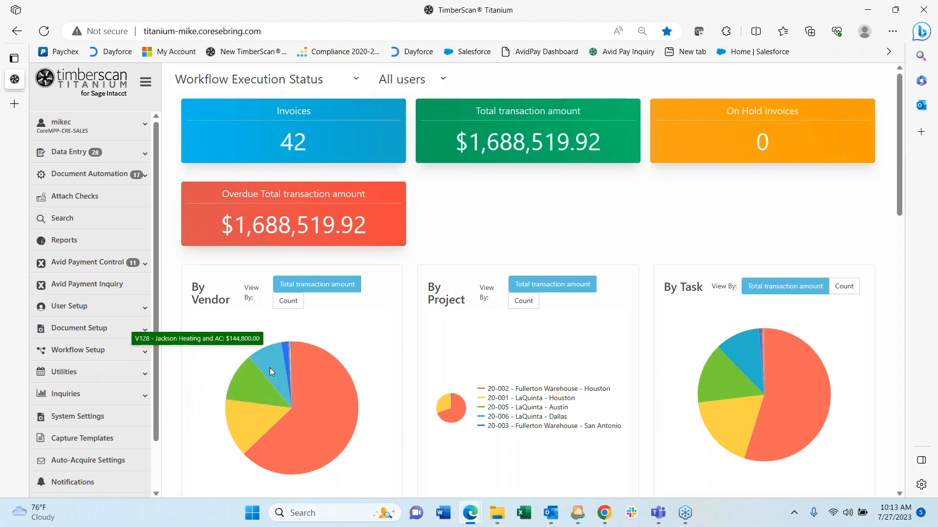
pyautogui.moveTo(287, 356)
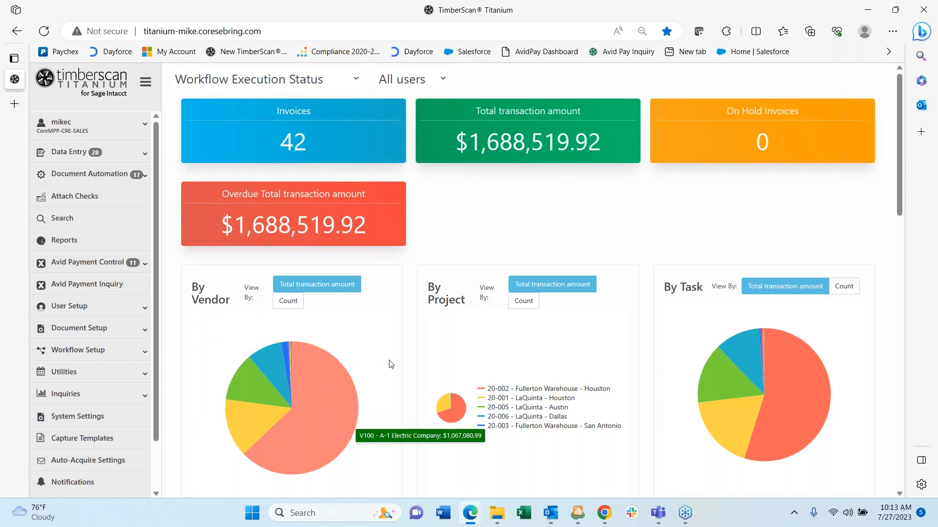
pyautogui.moveTo(443, 405)
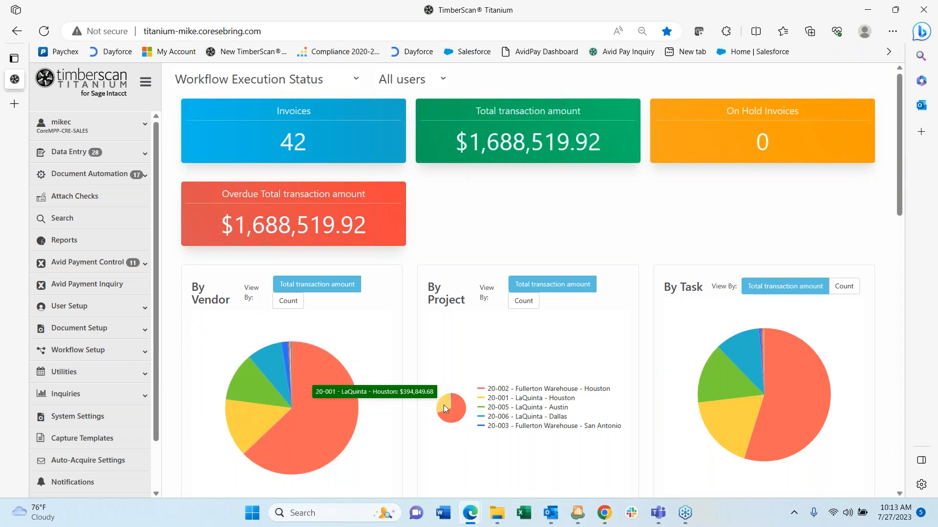
pyautogui.moveTo(740, 365)
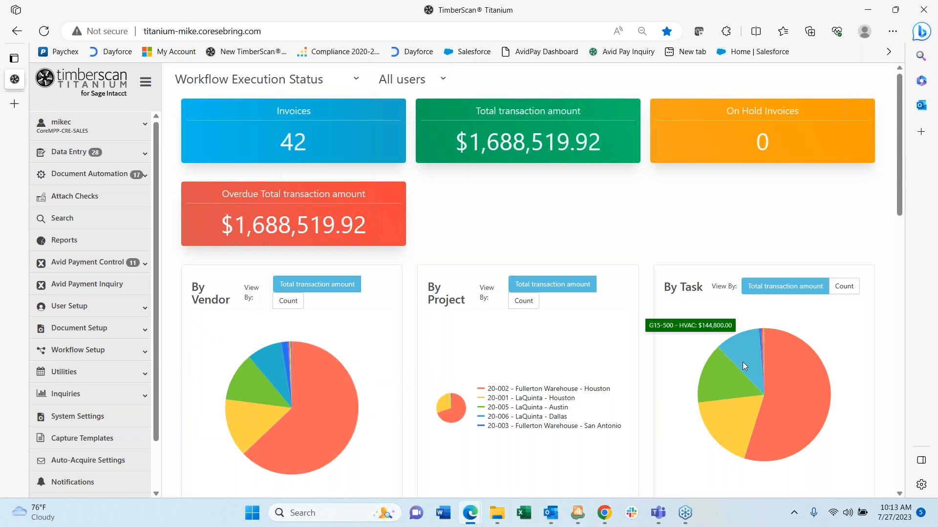
pyautogui.moveTo(786, 377)
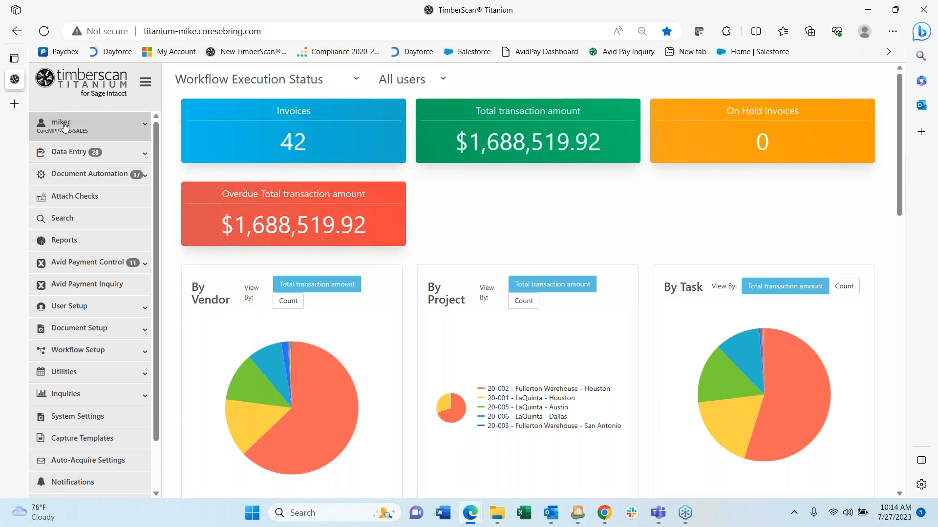
# Filter the dashboard to the user listed directly after Pres and check that user's vendor, project and task charts.
pyautogui.click(444, 81)
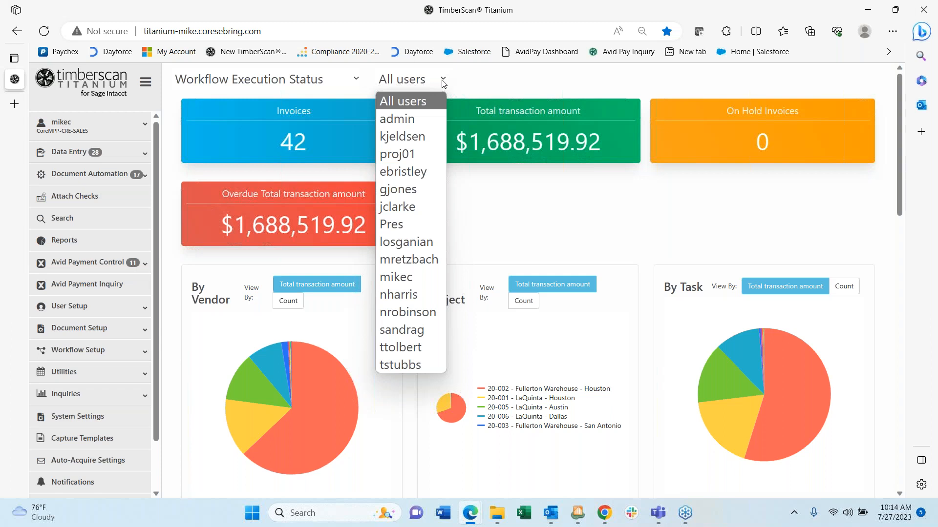
pyautogui.click(388, 242)
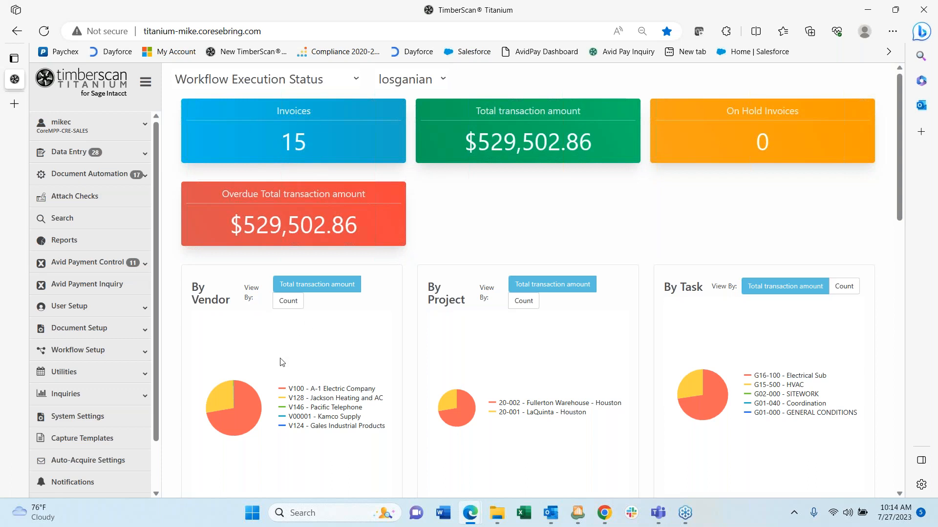
pyautogui.moveTo(253, 404)
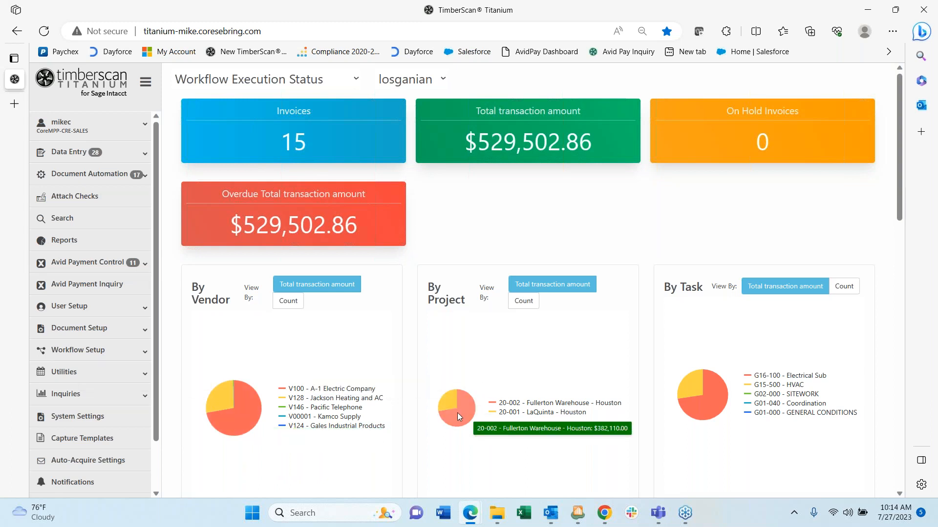
pyautogui.moveTo(710, 401)
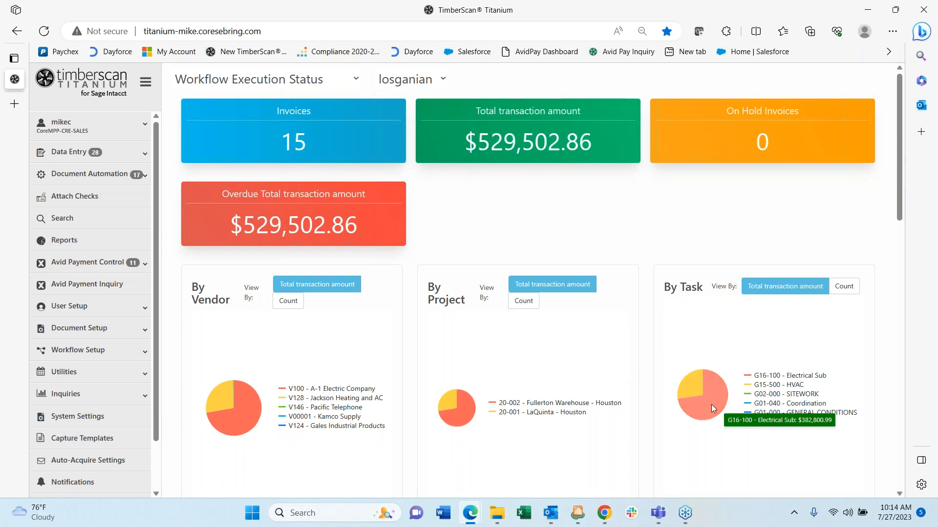
pyautogui.moveTo(694, 385)
# Review the filtered user's assignment, workflow, vendor, project, task and due date breakdowns on the dashboard.
pyautogui.scroll(-4, 728, 340)
pyautogui.scroll(-2, 729, 341)
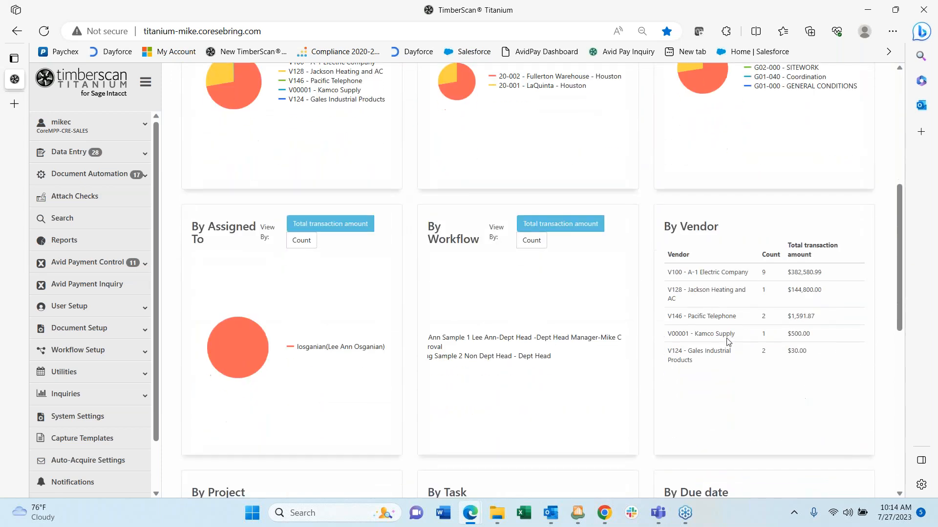
pyautogui.scroll(1, 728, 341)
pyautogui.scroll(5, 729, 341)
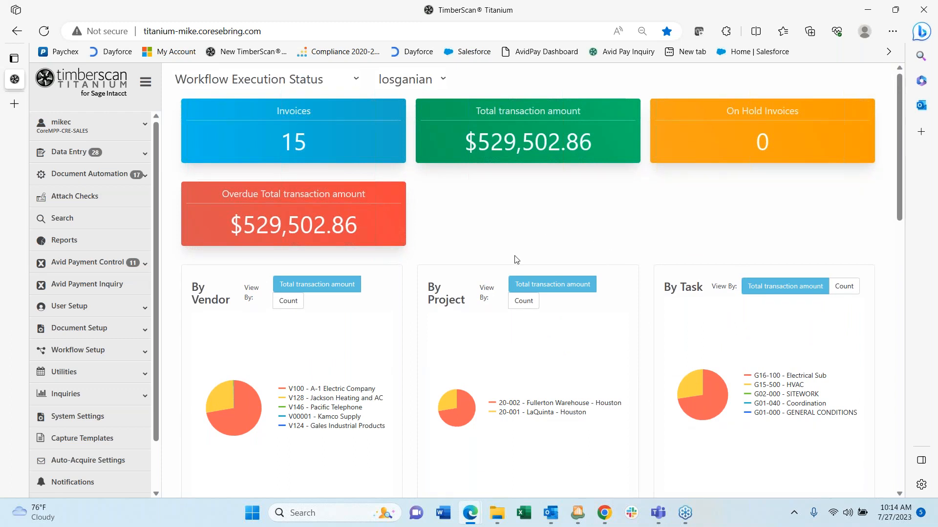
pyautogui.scroll(-5, 517, 261)
pyautogui.scroll(-6, 518, 263)
pyautogui.scroll(-3, 518, 259)
pyautogui.scroll(3, 518, 259)
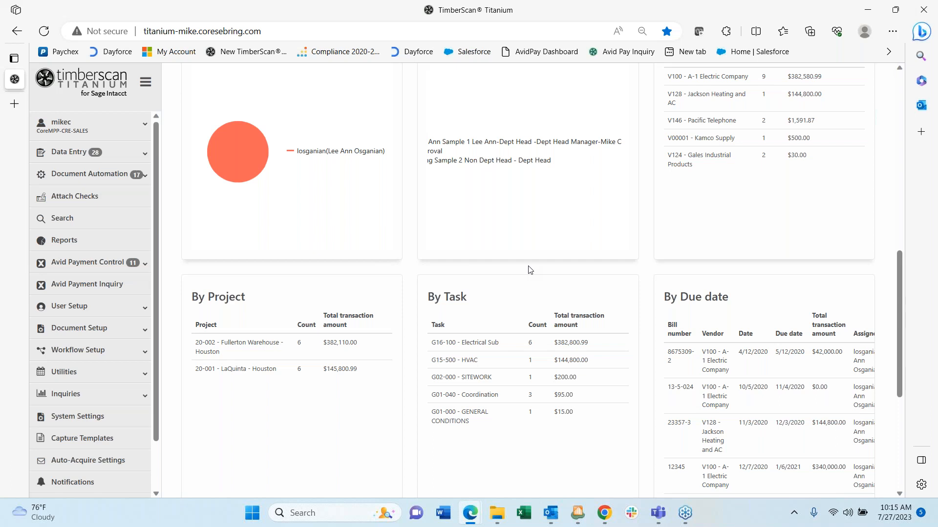
pyautogui.scroll(15, 523, 217)
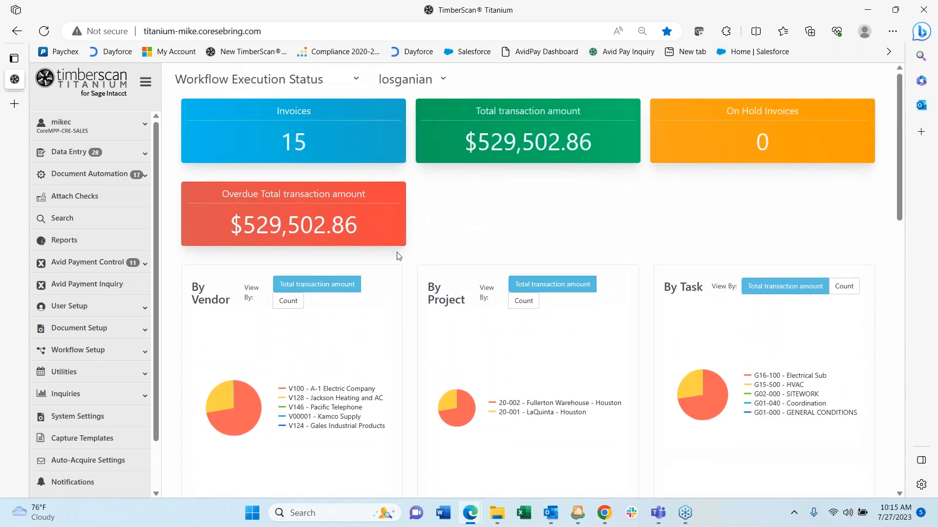
pyautogui.moveTo(248, 390)
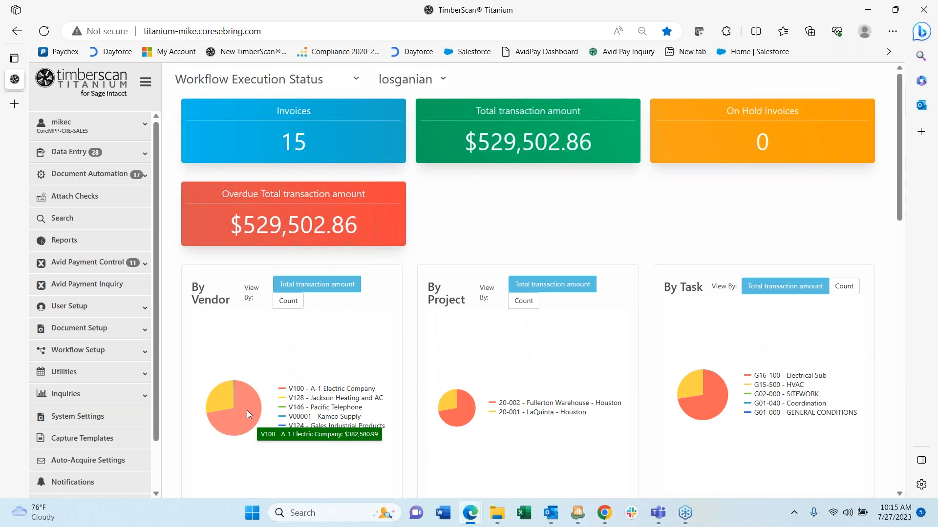
pyautogui.scroll(-8, 320, 361)
pyautogui.scroll(-5, 321, 361)
pyautogui.scroll(5, 321, 361)
pyautogui.scroll(8, 321, 360)
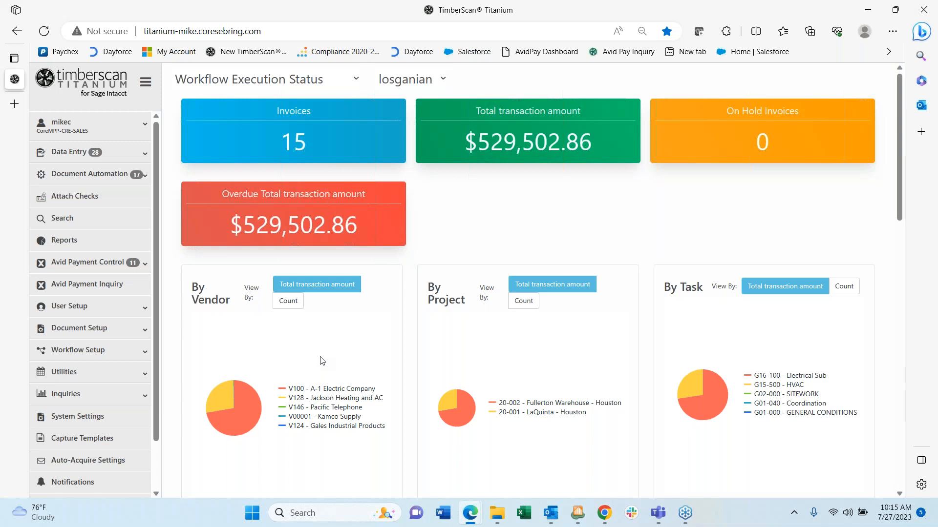
# Open the Kamco invoice from the Purchasing Entry Queue, dismissing its notes, and check the balance details of its Converted from purchase order.
pyautogui.click(121, 162)
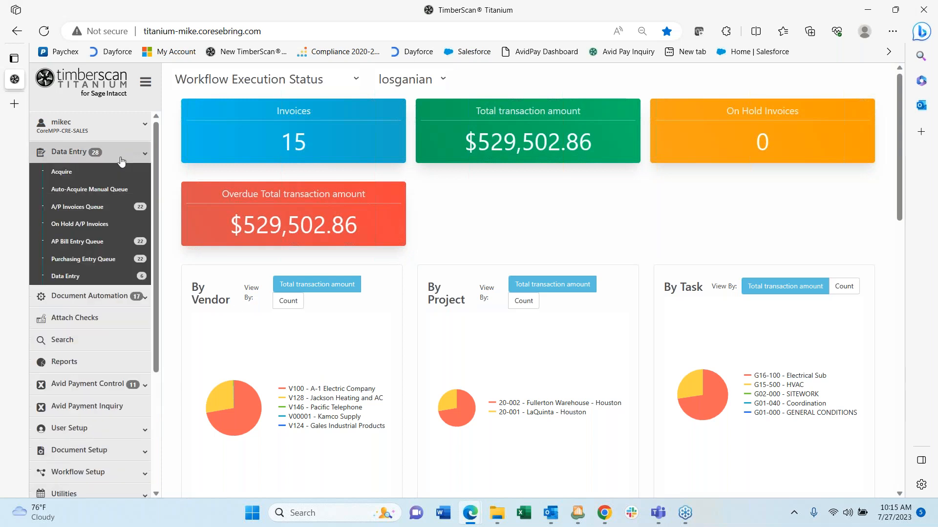
pyautogui.click(84, 261)
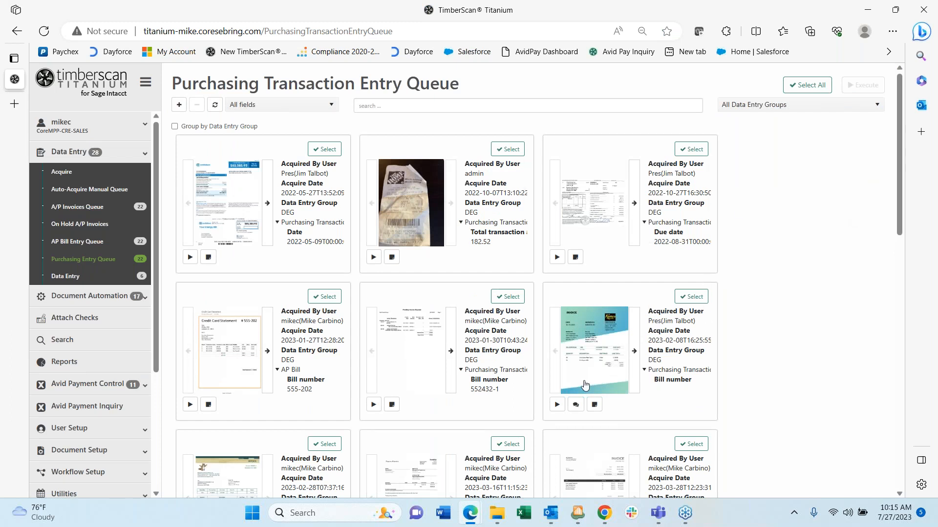
pyautogui.click(557, 405)
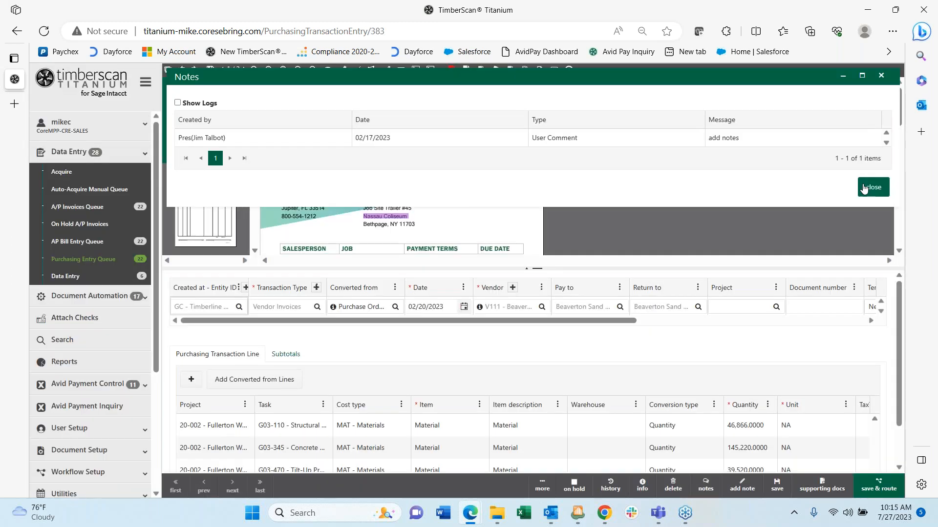
pyautogui.click(864, 190)
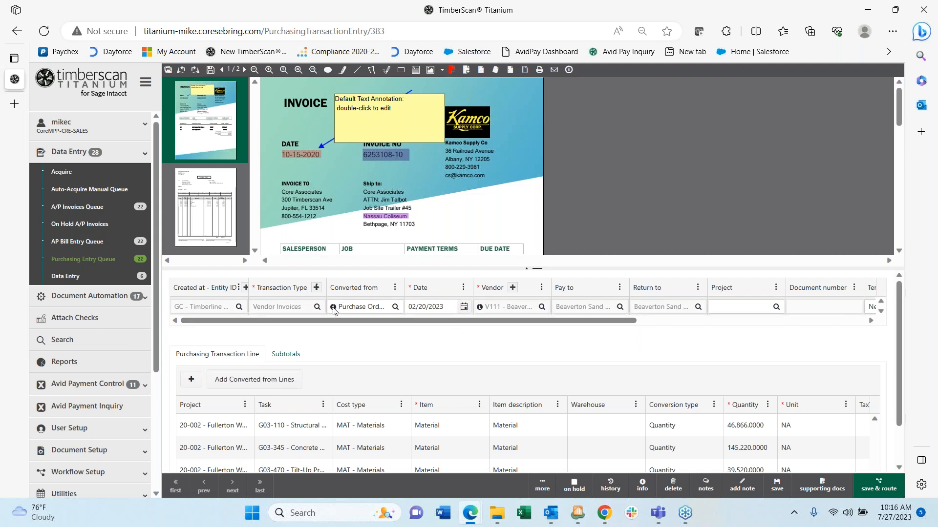
pyautogui.moveTo(334, 311)
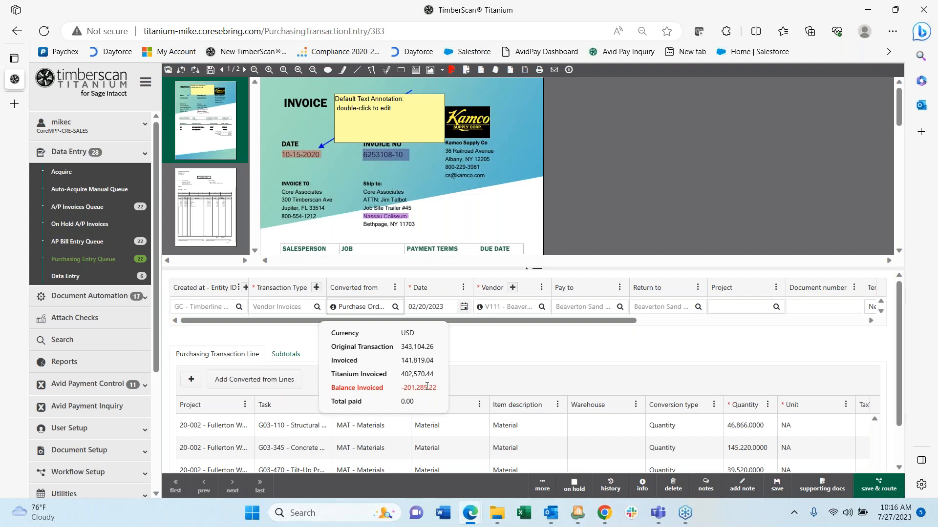
pyautogui.click(498, 348)
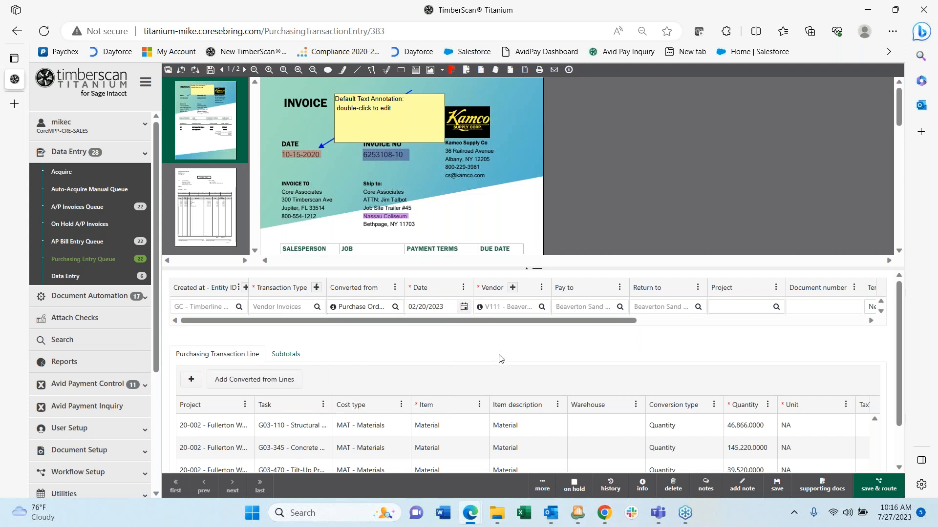
# Open the vendor history inquiry for the invoice and inspect the purchasing transaction lines of the third listed transaction.
pyautogui.click(348, 308)
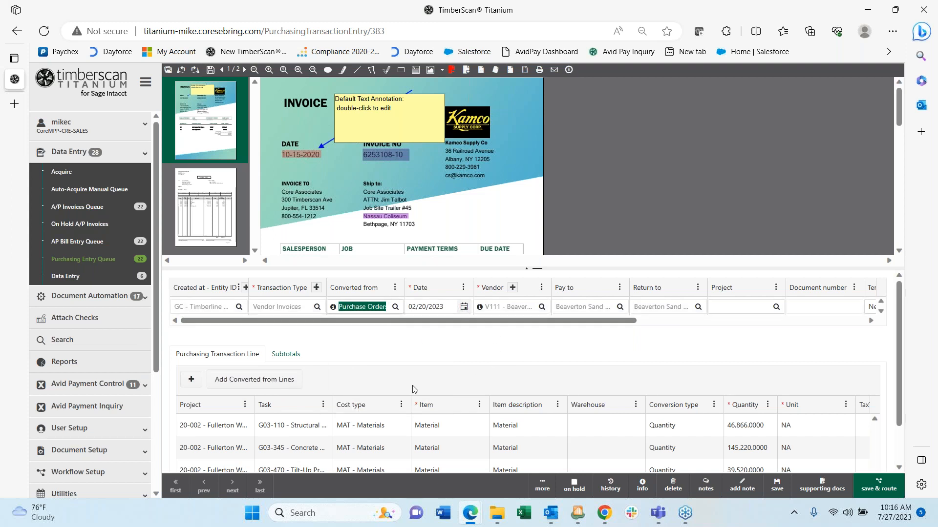
pyautogui.click(491, 310)
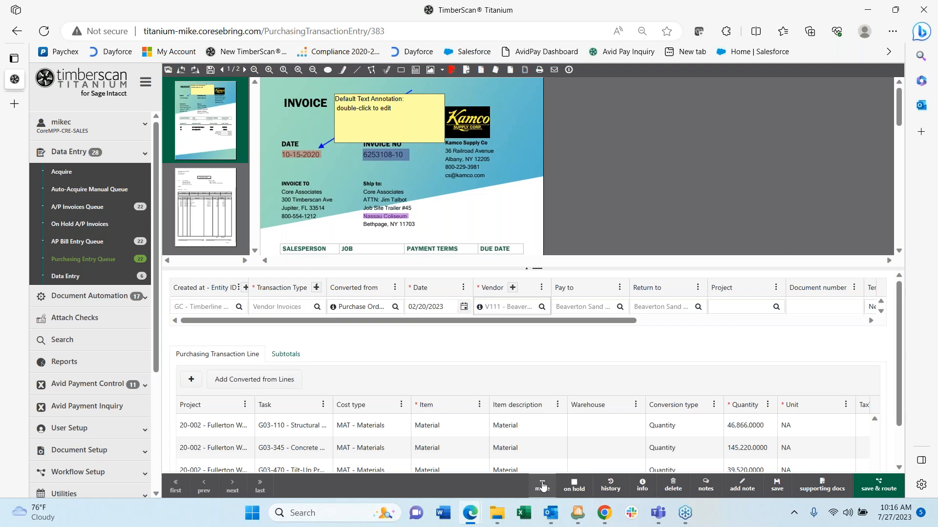
pyautogui.click(609, 486)
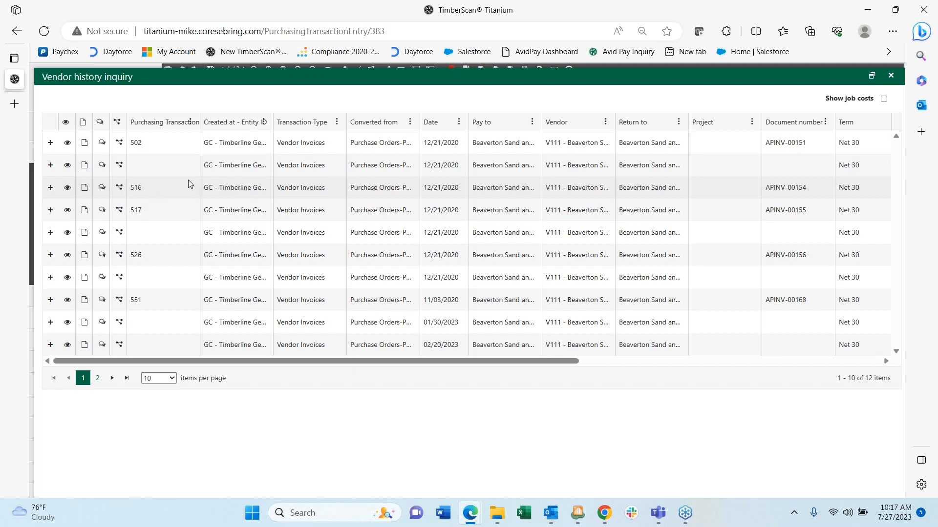
pyautogui.click(50, 191)
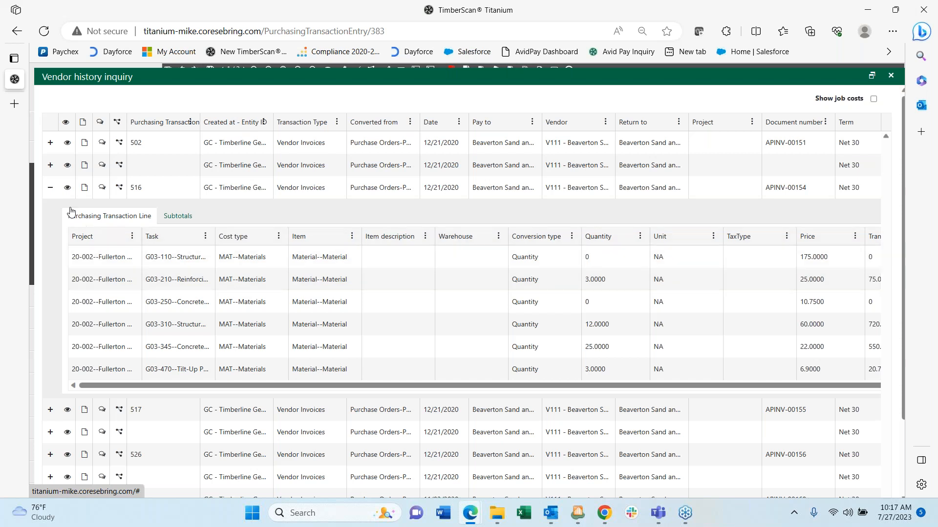
pyautogui.click(50, 189)
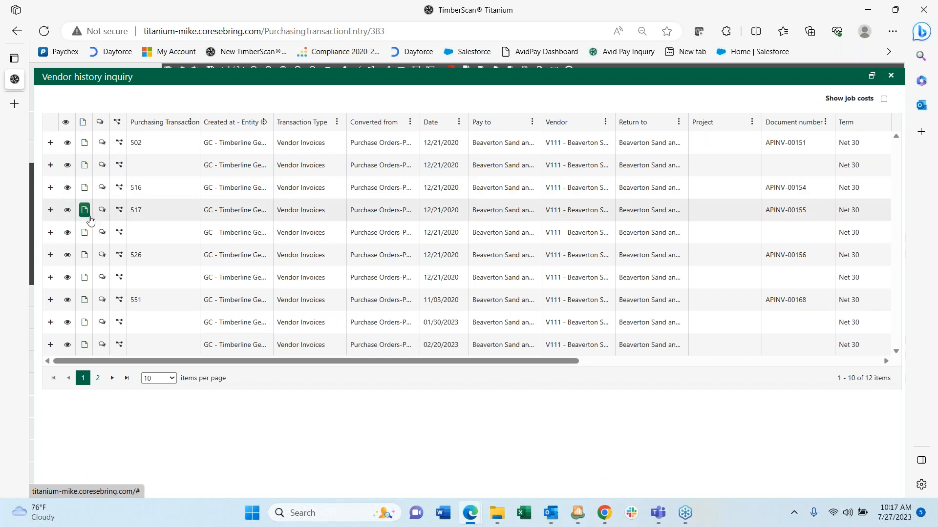
pyautogui.click(891, 77)
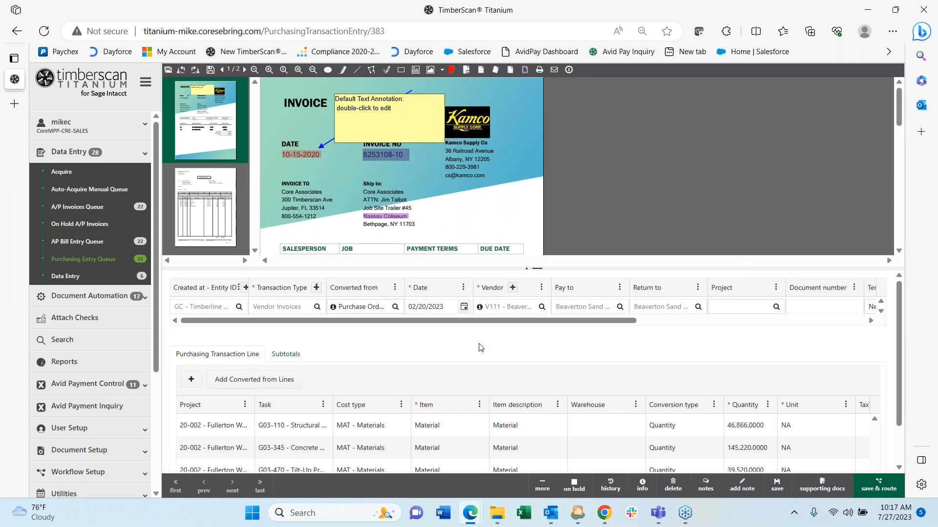
# Open the commitments inquiry for the invoice and check the transaction lines of its purchase order.
pyautogui.click(352, 306)
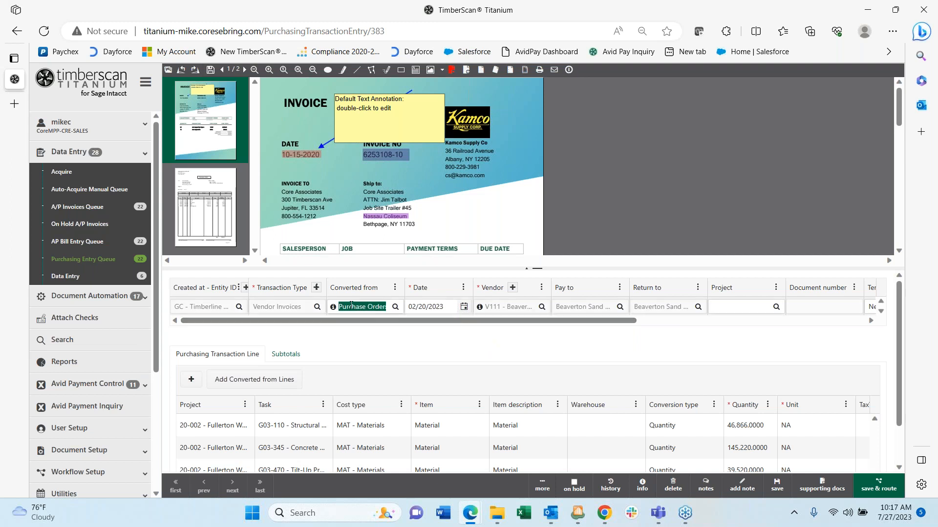
pyautogui.click(541, 488)
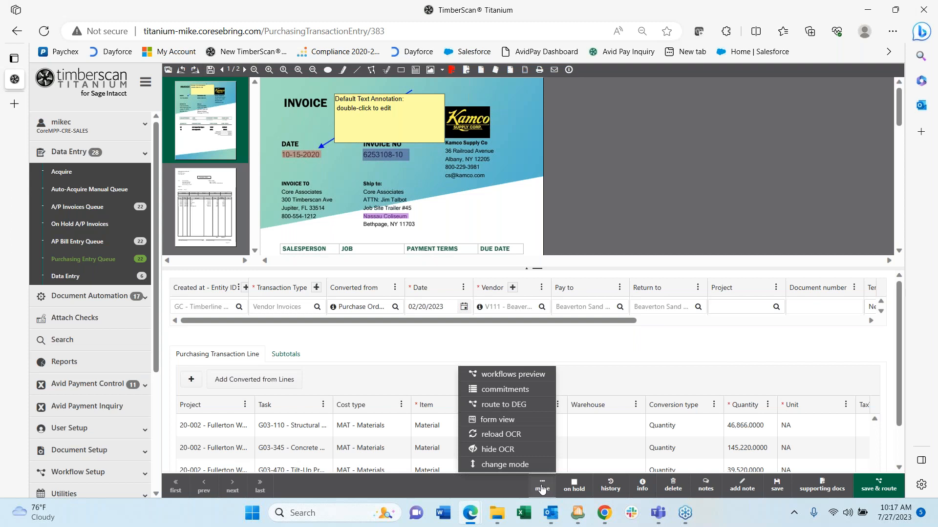
pyautogui.click(488, 391)
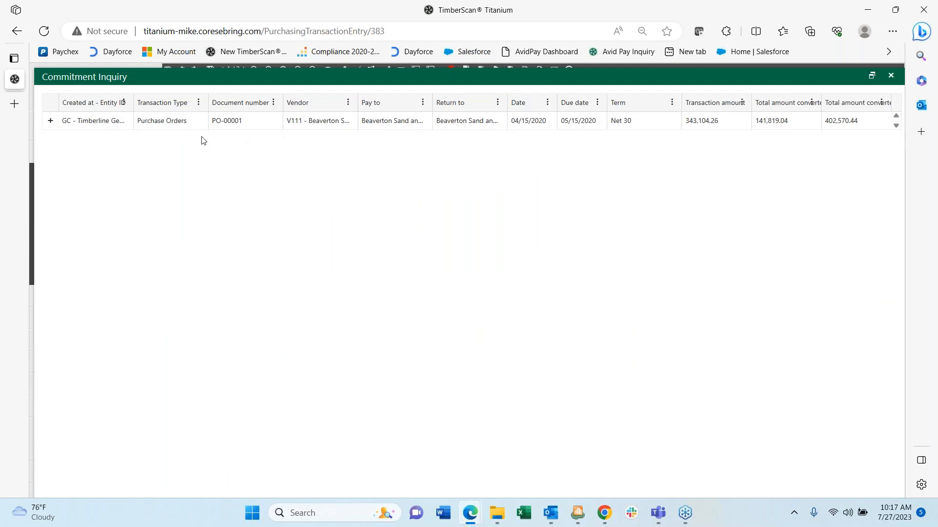
pyautogui.click(50, 121)
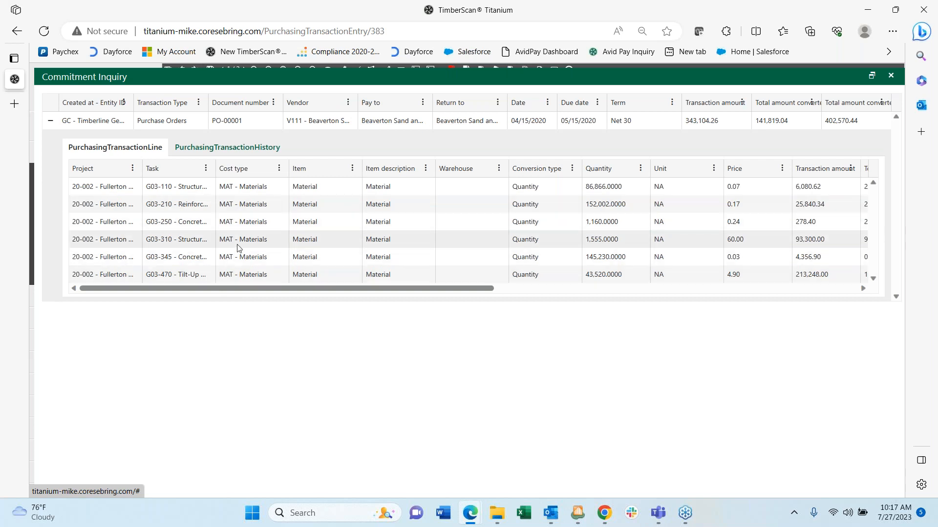
pyautogui.click(891, 77)
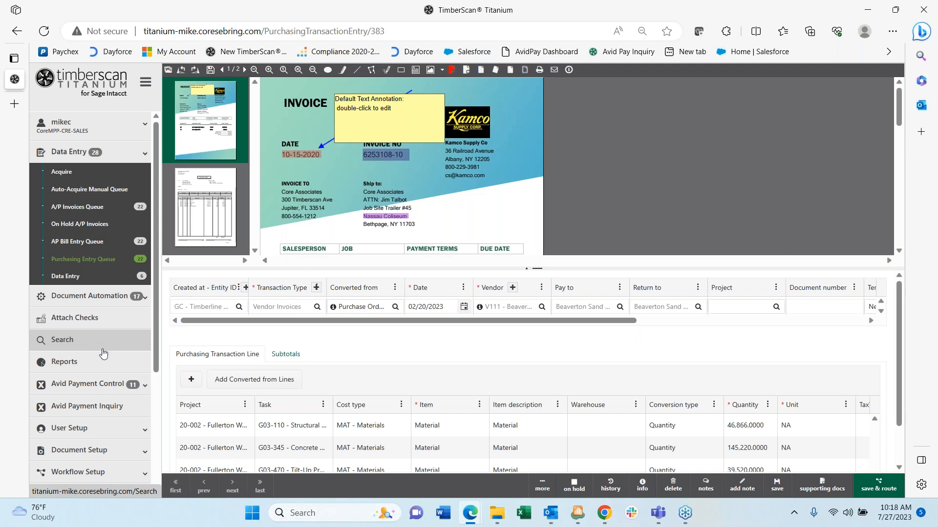
# Open the Invoice Inquiry and look through the search filters available for the AP Bill document type.
pyautogui.scroll(-3, 100, 354)
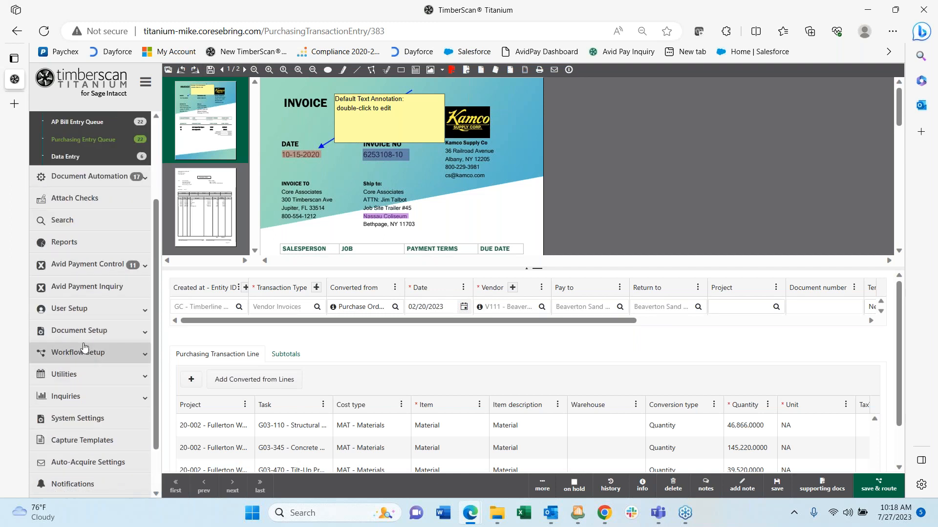
pyautogui.click(77, 397)
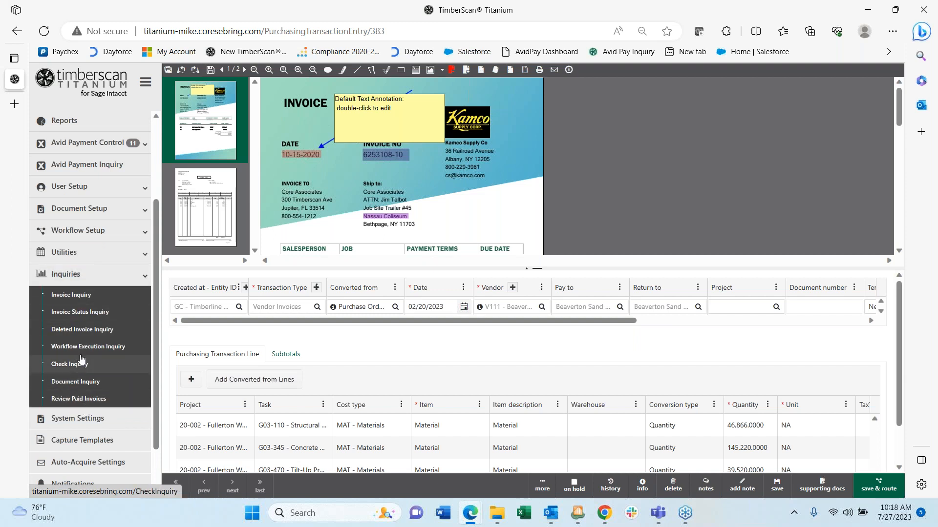
pyautogui.click(81, 297)
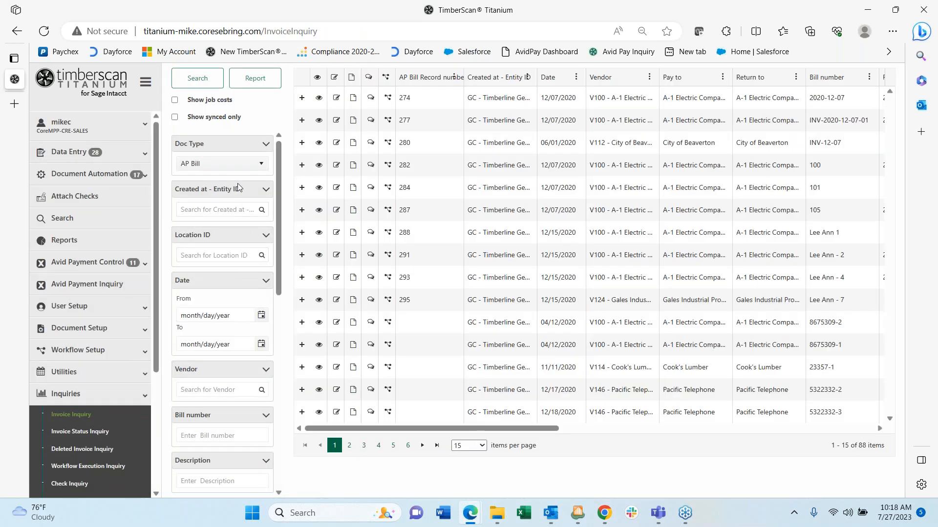
pyautogui.scroll(-10, 237, 183)
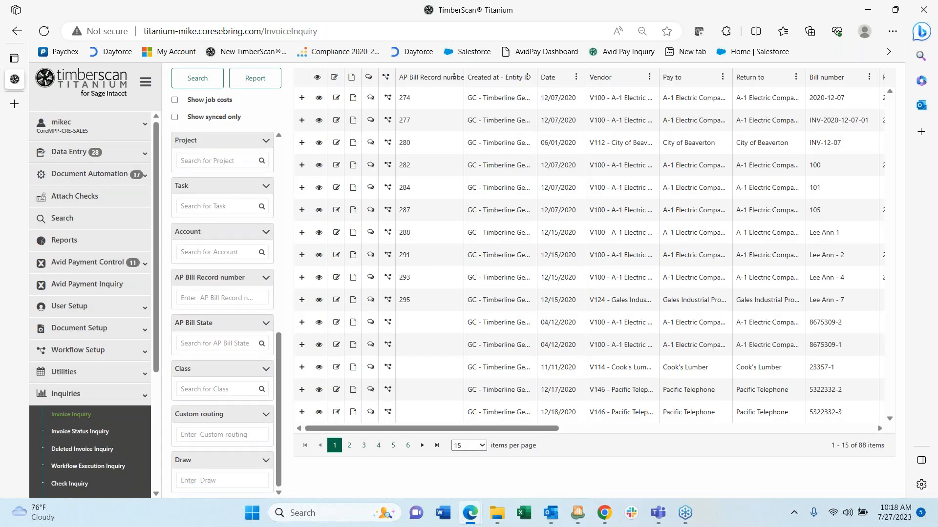
pyautogui.scroll(10, 222, 312)
pyautogui.scroll(-3, 222, 313)
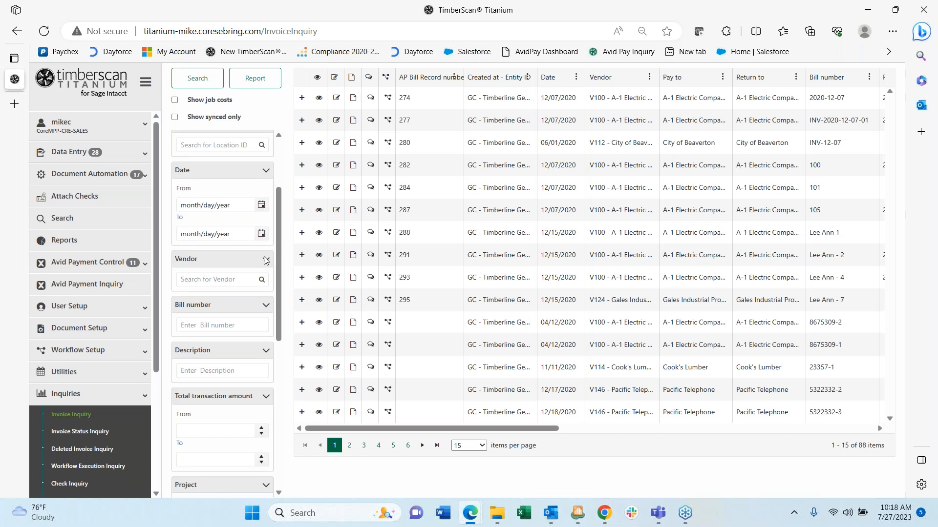
# Sort the vendor list by name and set the Vendor filter to V100 - A-1 Electric Company.
pyautogui.click(237, 280)
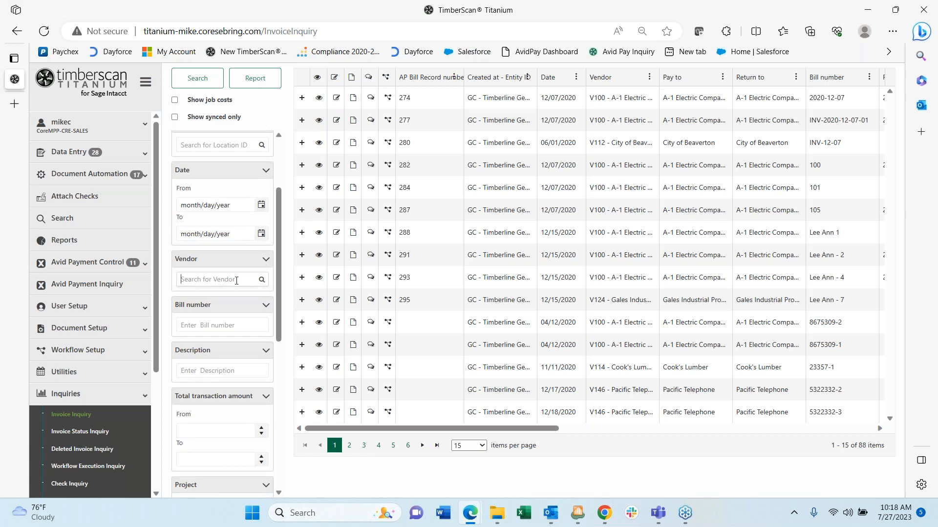
pyautogui.click(261, 282)
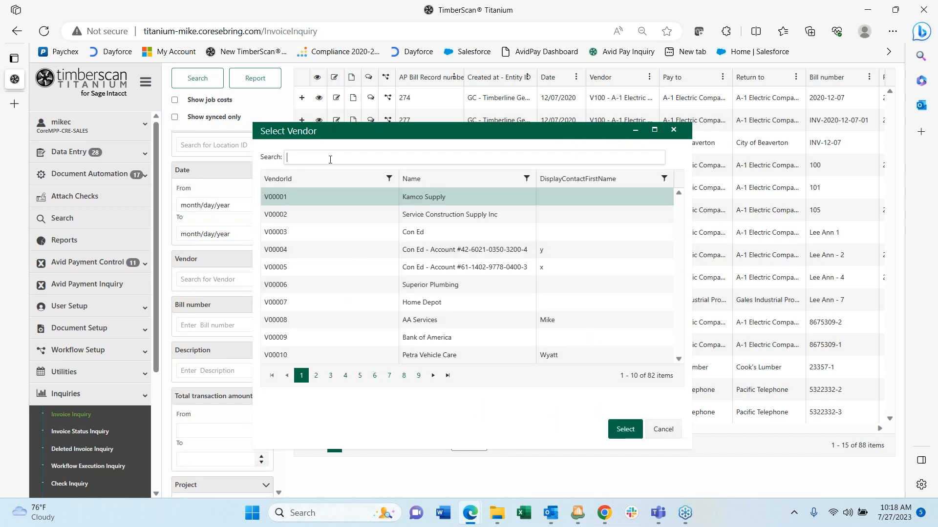
pyautogui.click(426, 184)
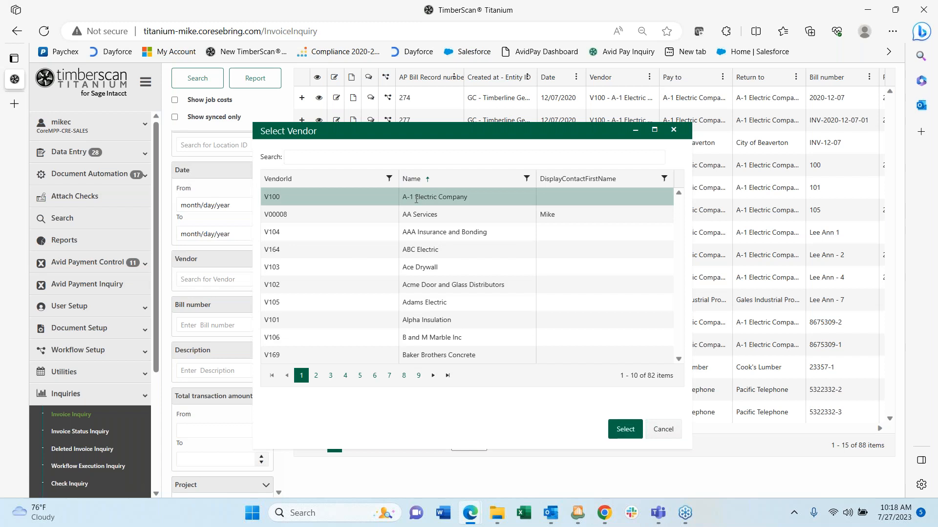
pyautogui.click(625, 429)
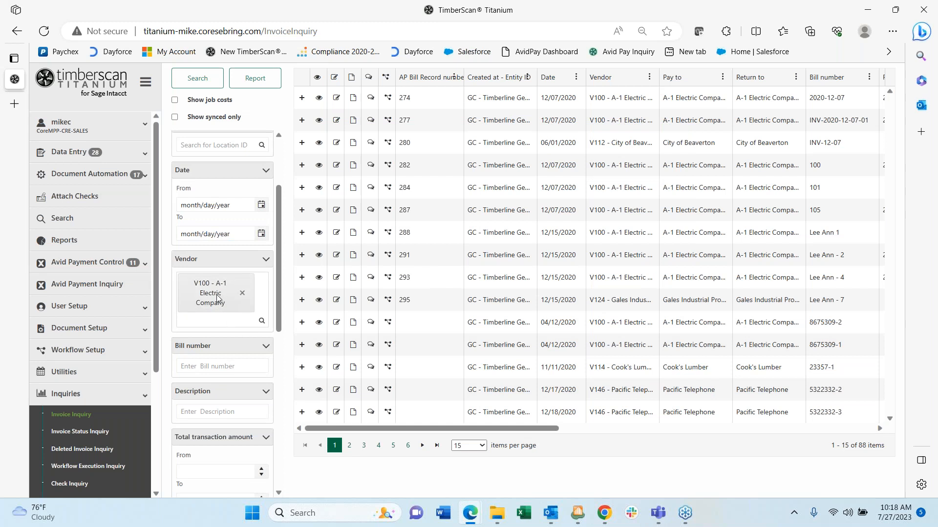
pyautogui.scroll(-8, 222, 303)
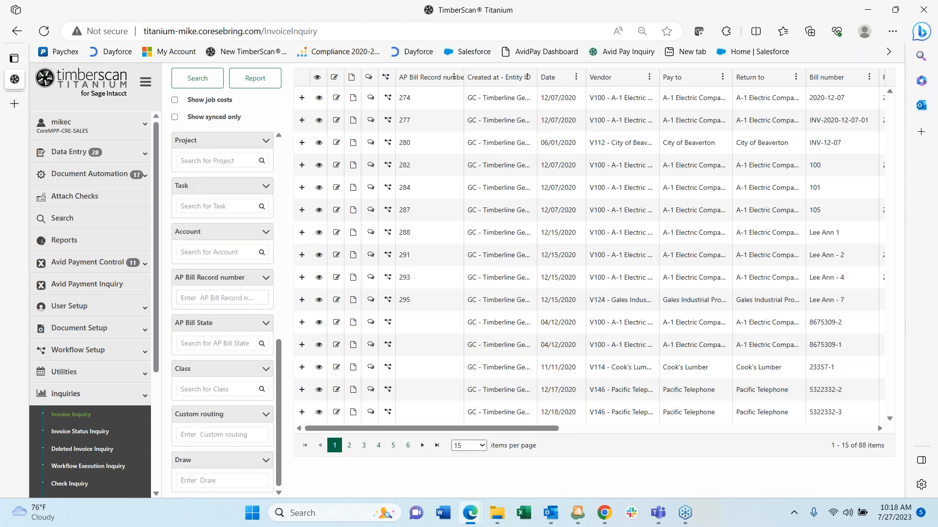
pyautogui.scroll(6, 229, 292)
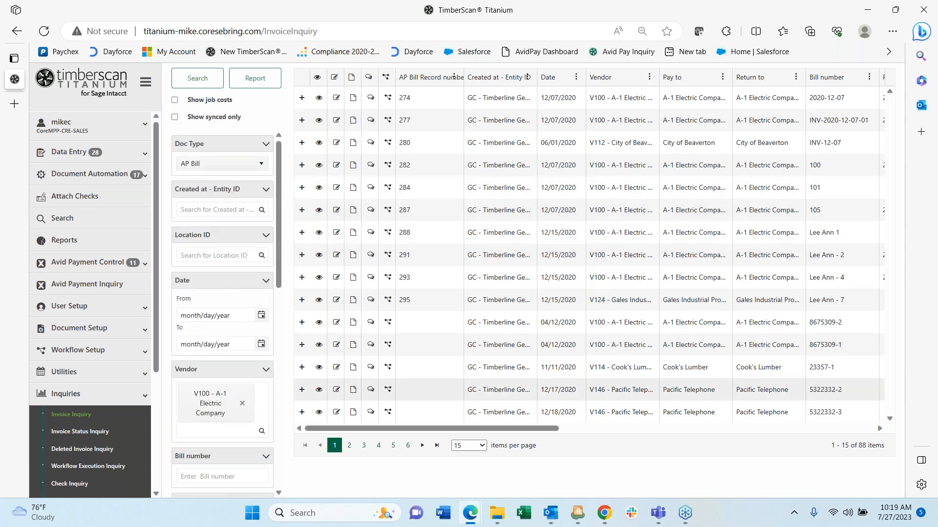
pyautogui.moveTo(393, 429); pyautogui.dragTo(353, 440)
# Examine the options offered for a PDF report of the invoice inquiry, leaving without creating it.
pyautogui.click(250, 80)
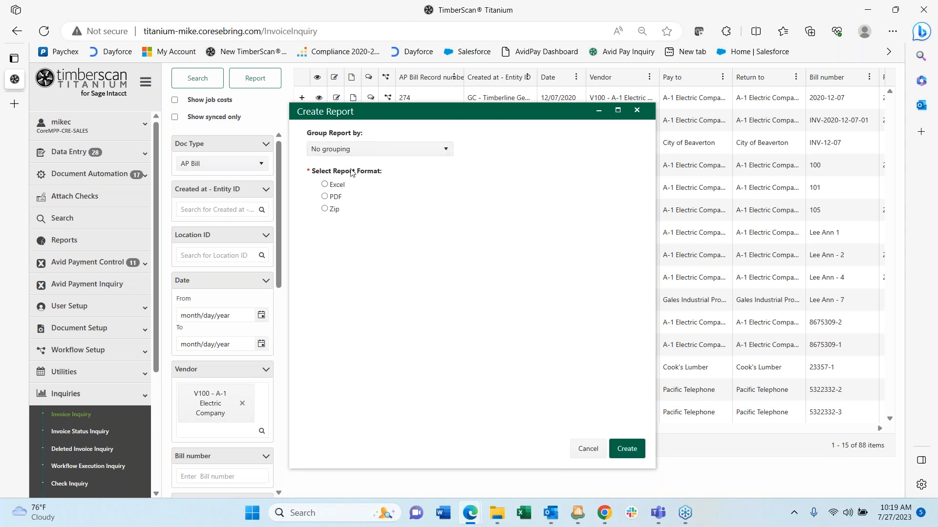
pyautogui.click(325, 198)
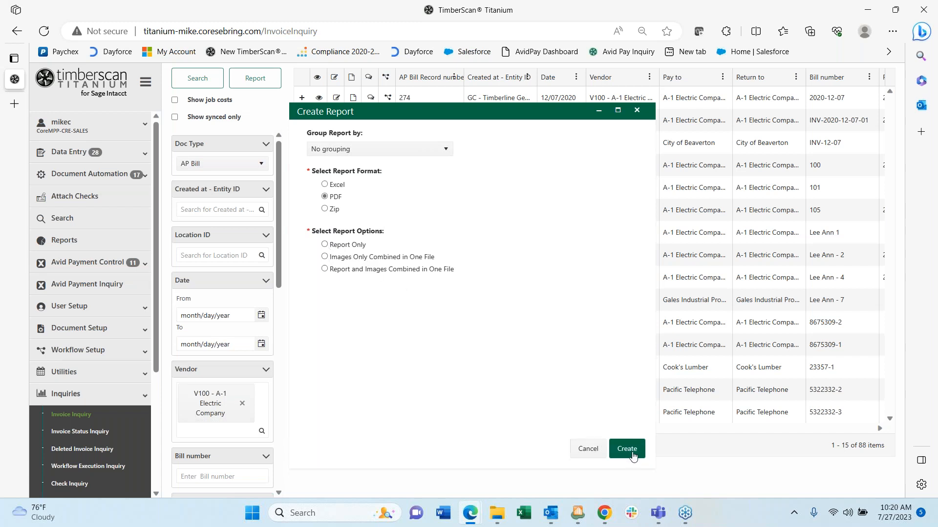
pyautogui.click(637, 112)
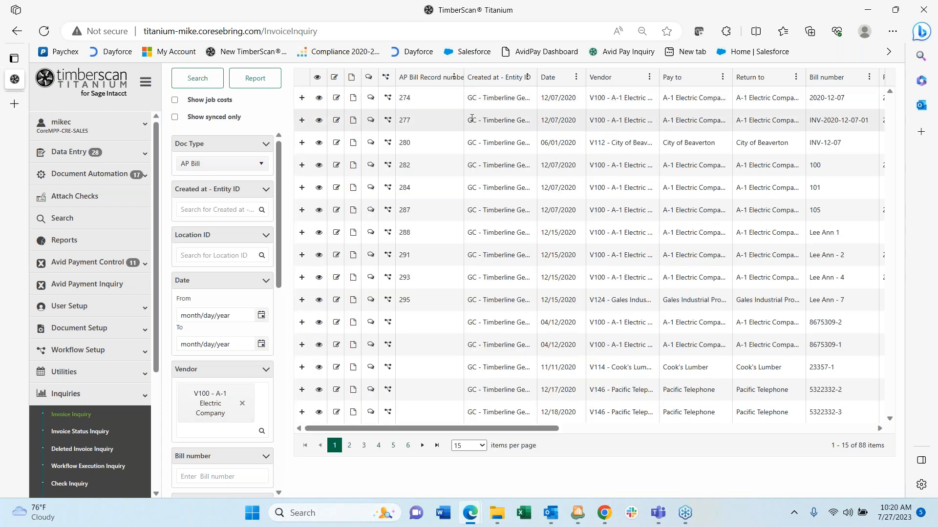
# Return to the dashboard, minimize the open windows and open the InquiryReport - 8-15-2022 PDF from the desktop.
pyautogui.click(46, 83)
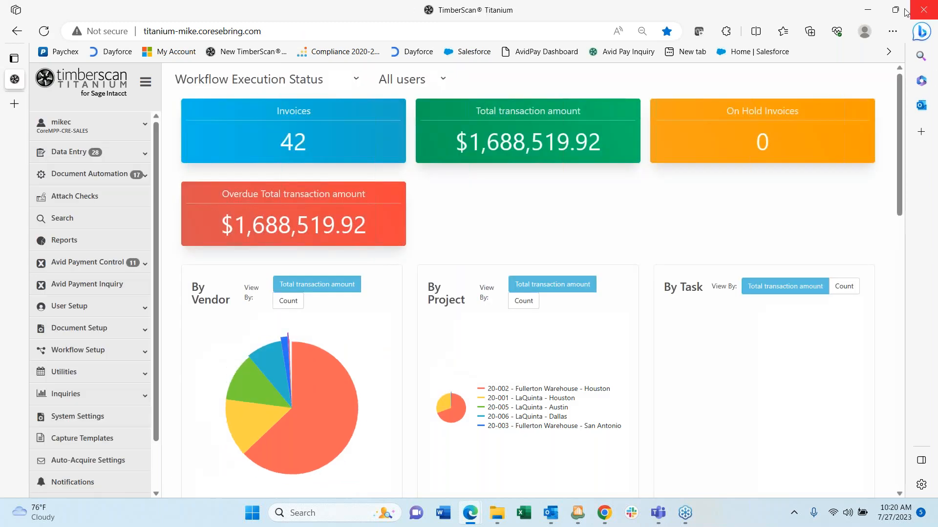
pyautogui.click(870, 11)
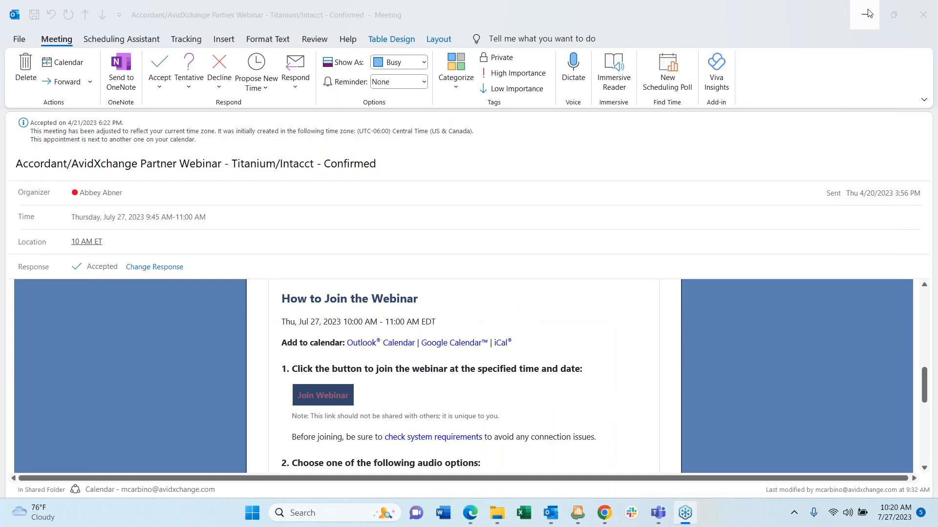
pyautogui.click(867, 14)
pyautogui.click(866, 12)
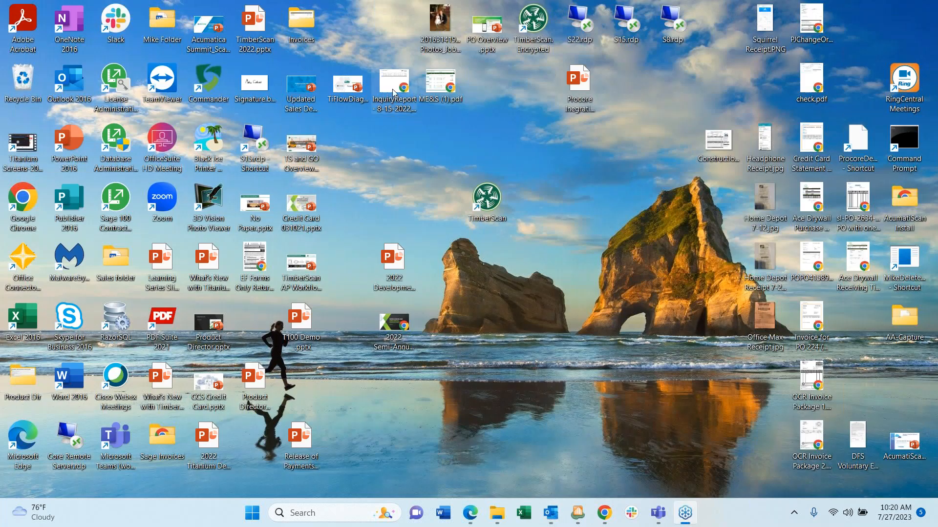
pyautogui.doubleClick(392, 89)
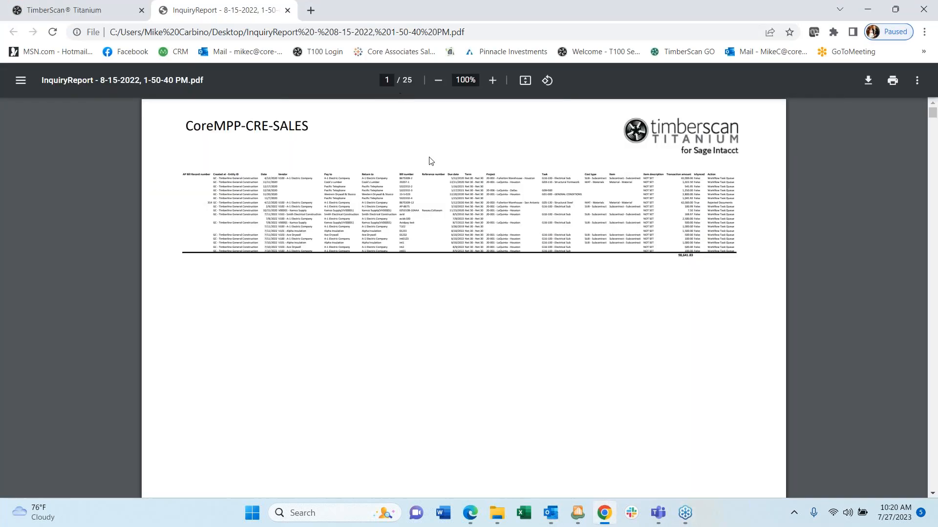
# Examine the inquiry report's summary table up close and browse the vendor invoice images combined behind it.
pyautogui.click(492, 81)
pyautogui.click(493, 81)
pyautogui.click(493, 81)
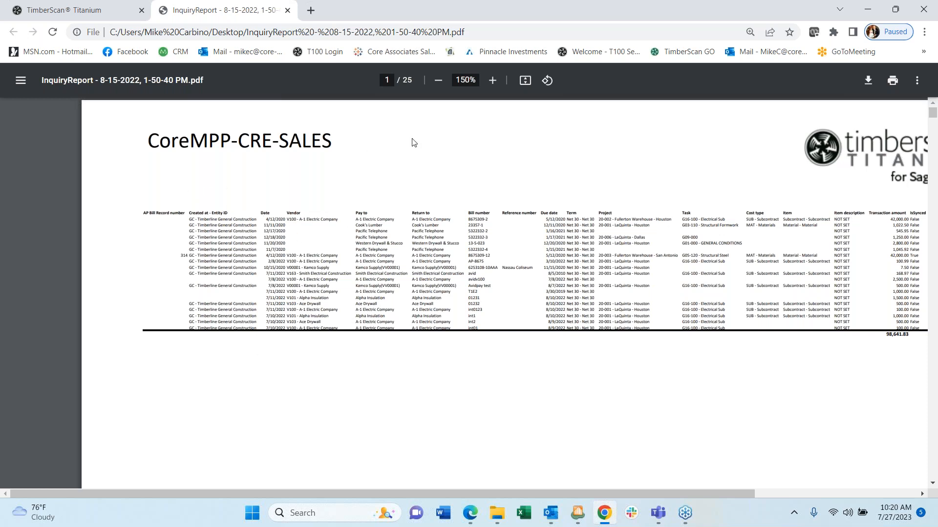
pyautogui.click(438, 81)
pyautogui.click(439, 81)
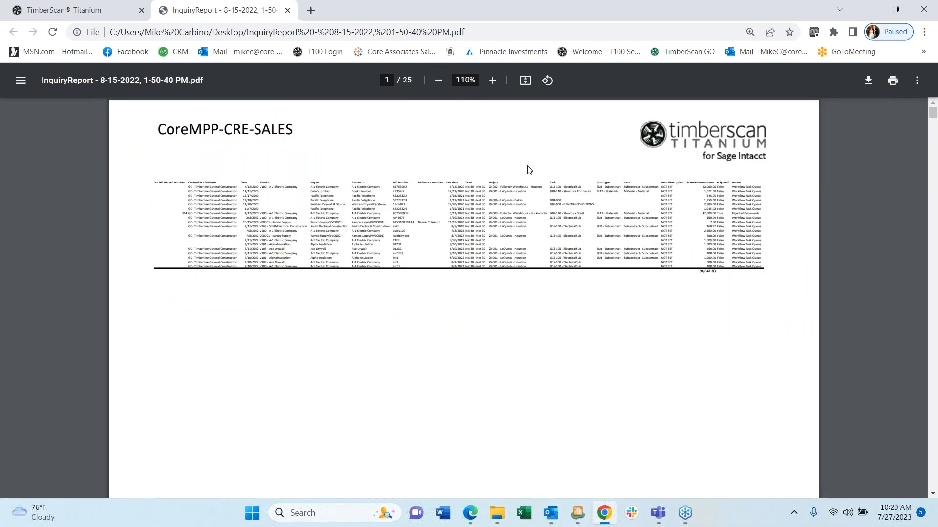
pyautogui.scroll(-10, 529, 171)
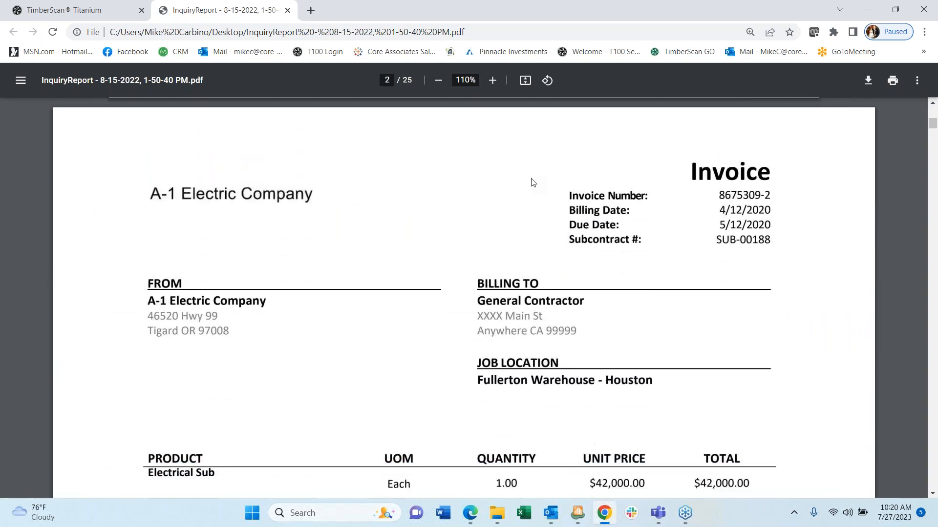
pyautogui.scroll(-15, 533, 182)
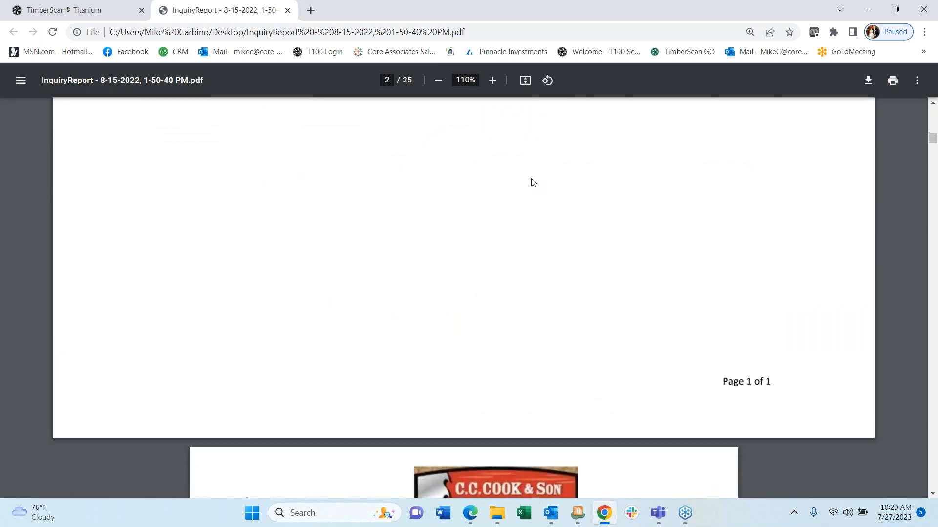
pyautogui.scroll(-15, 532, 183)
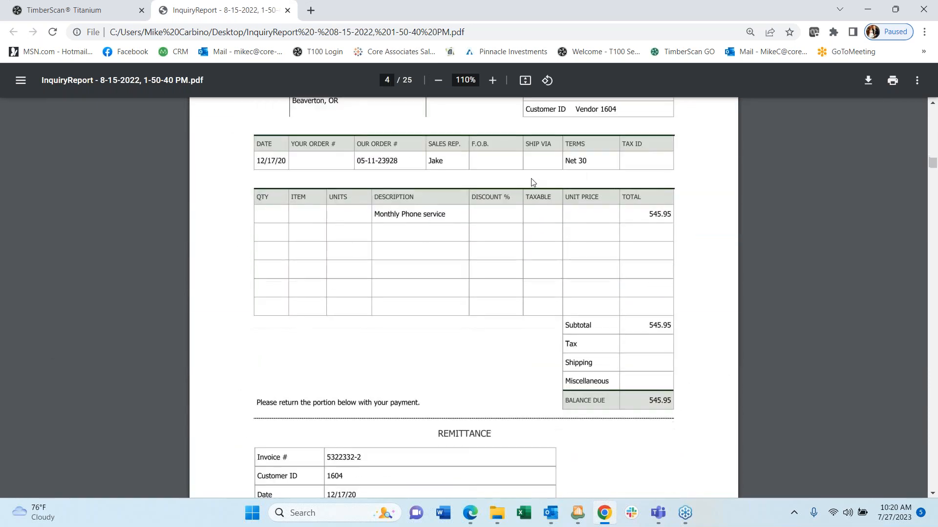
pyautogui.scroll(6, 508, 176)
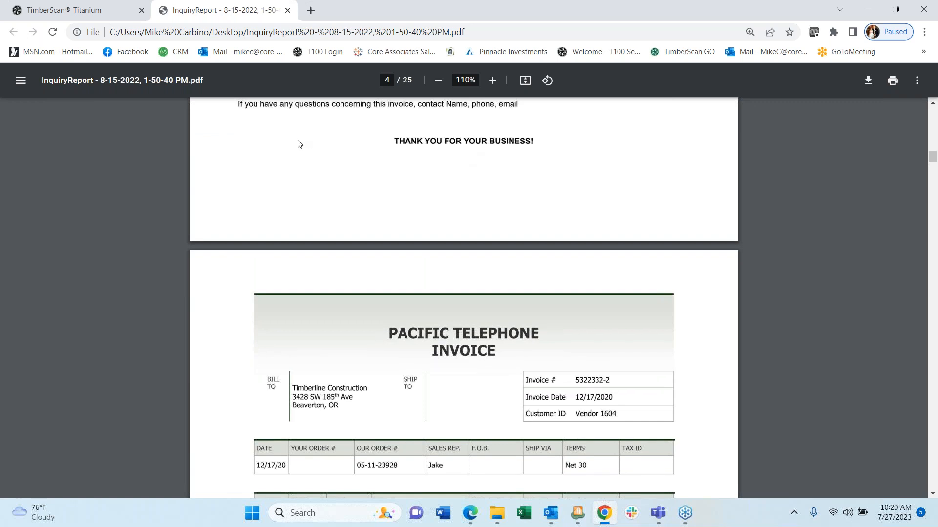
# Close the inquiry report PDF, minimize its browser window and switch to the TimberScan Titanium dashboard in Microsoft Edge.
pyautogui.click(288, 10)
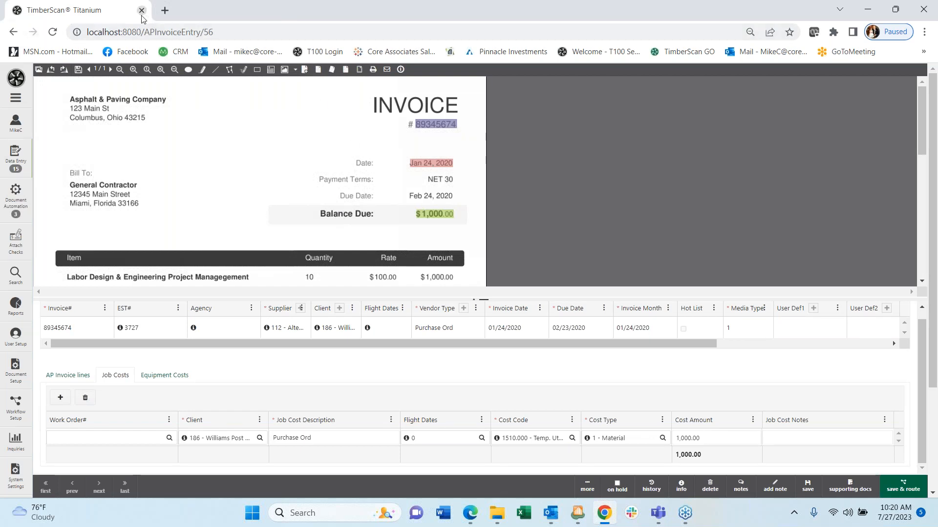
pyautogui.click(867, 10)
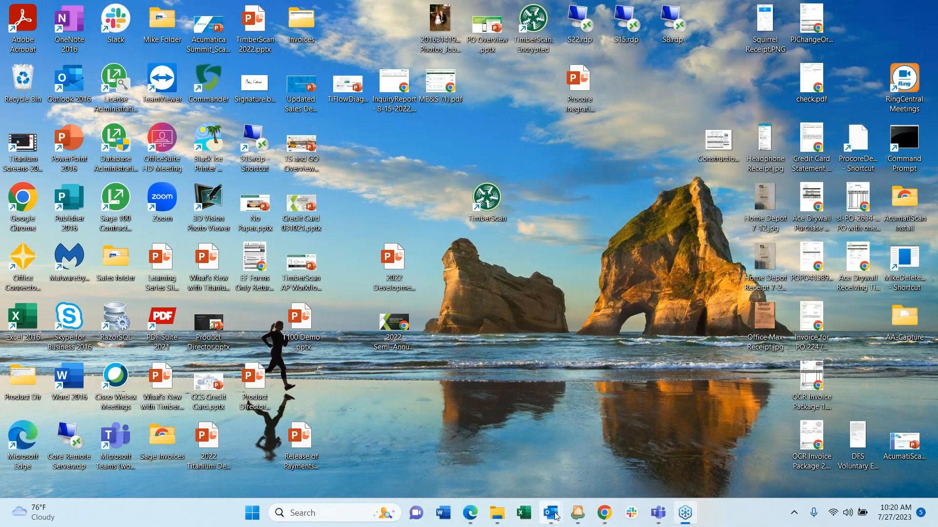
pyautogui.moveTo(551, 513)
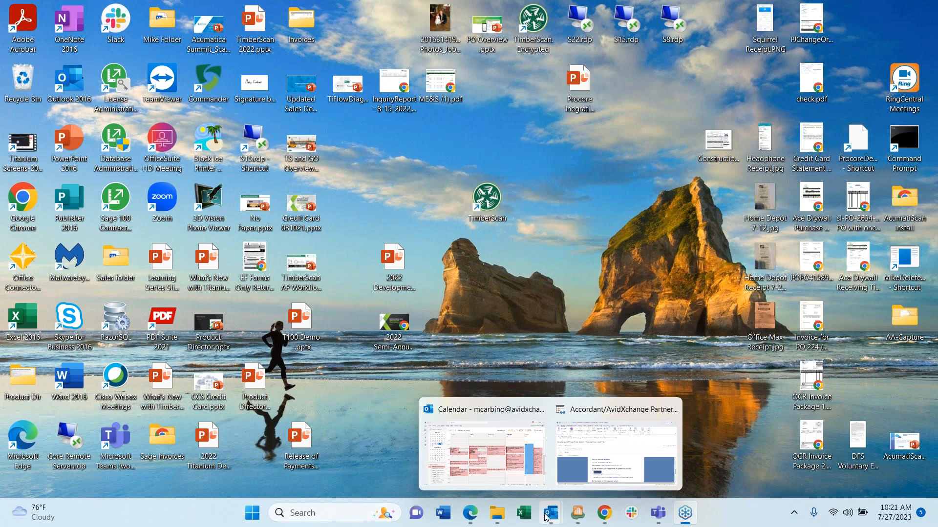
pyautogui.click(417, 457)
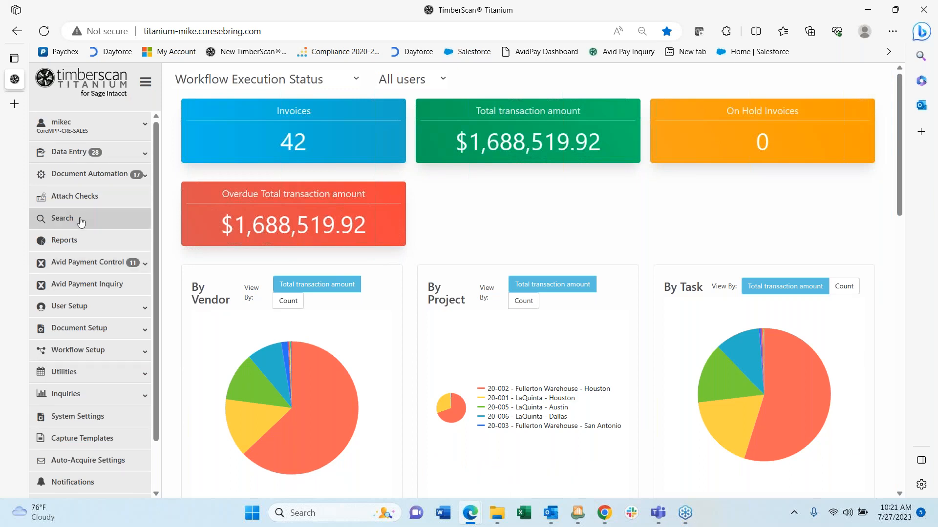
# Open the Once a week reminder notification and review its functionality, module, type and schedule settings.
pyautogui.scroll(-1, 98, 266)
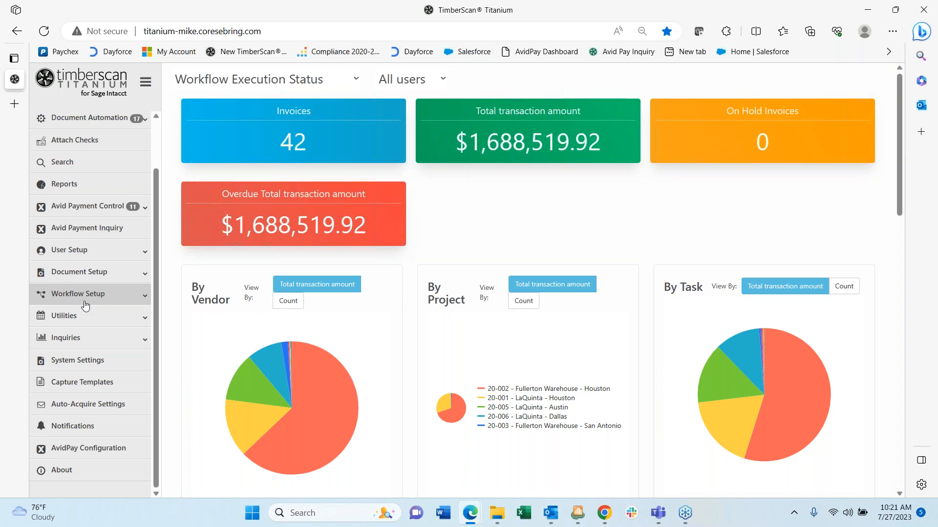
pyautogui.click(68, 430)
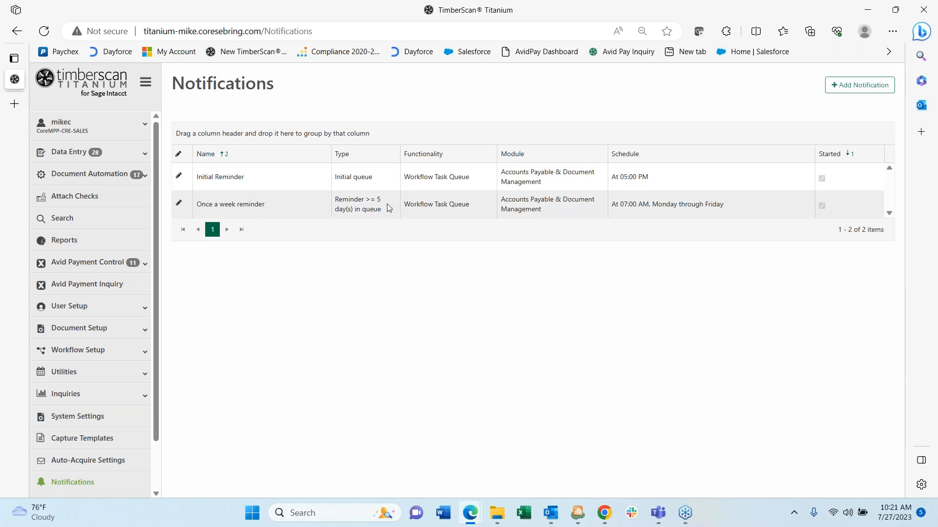
pyautogui.click(180, 204)
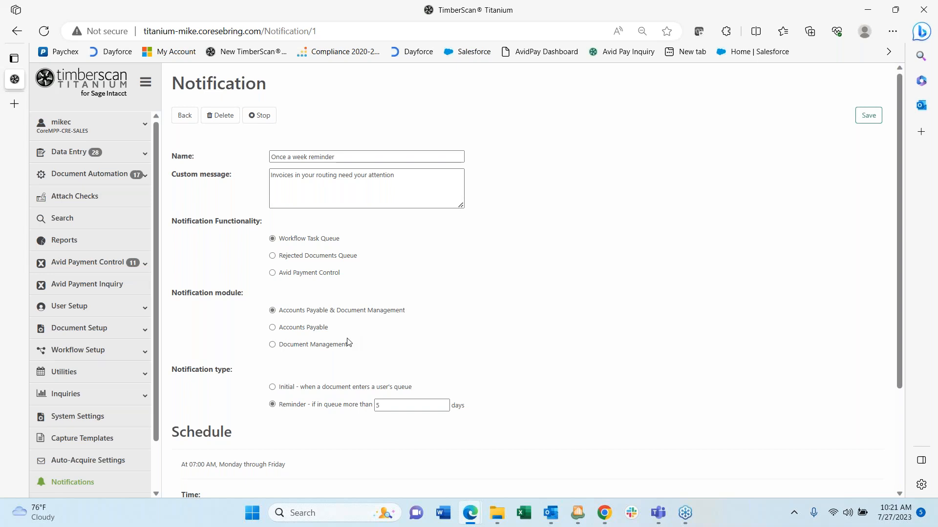
pyautogui.scroll(-3, 673, 266)
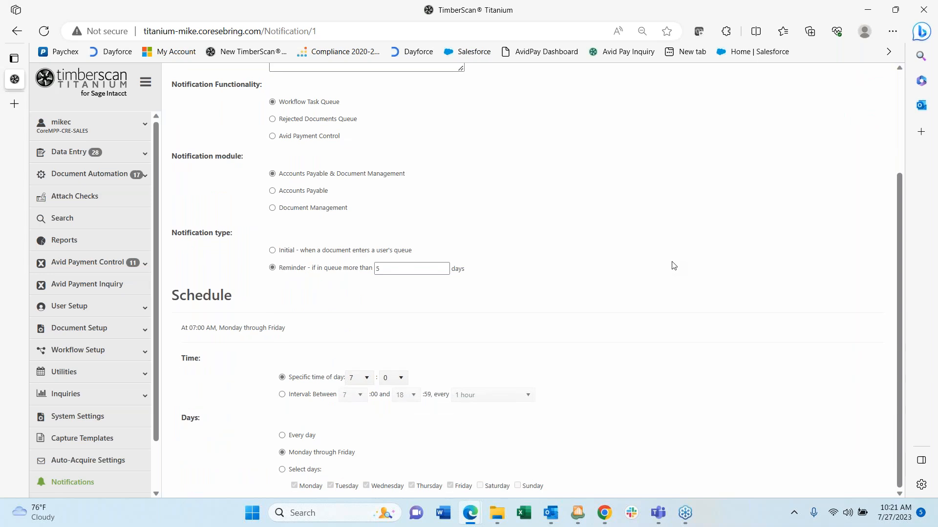
pyautogui.scroll(3, 673, 266)
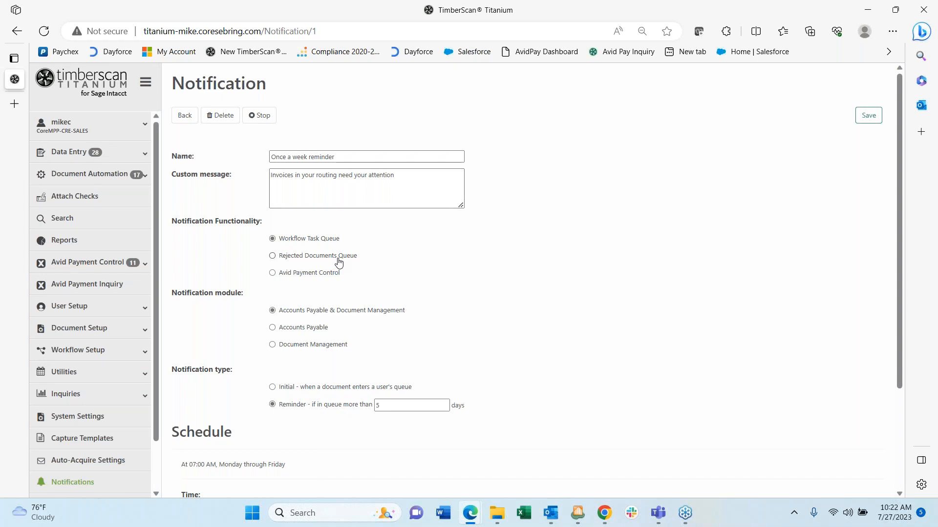
# Switch to Bill 0123 in Sage Intacct and examine its details, including the Titanium attachment link and the entries.
pyautogui.moveTo(464, 517)
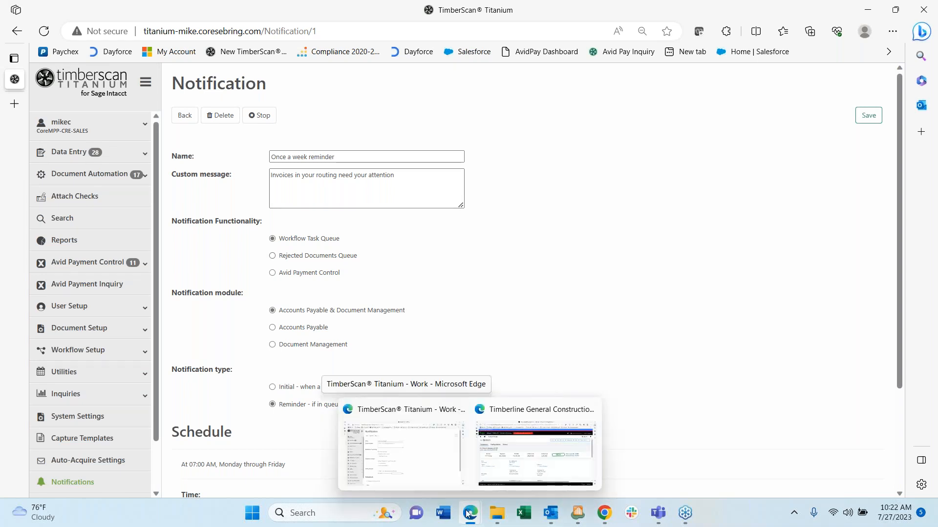
pyautogui.click(536, 452)
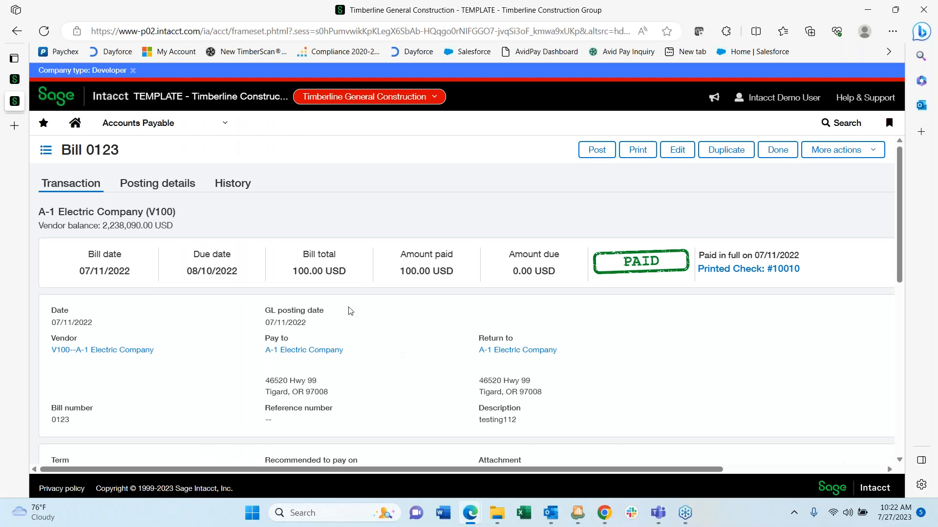
pyautogui.scroll(-8, 350, 311)
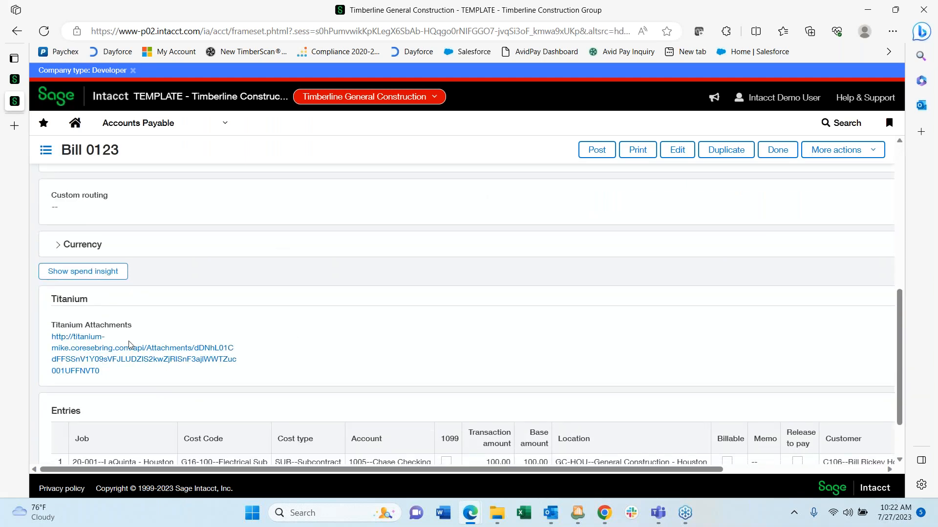
pyautogui.scroll(2, 260, 332)
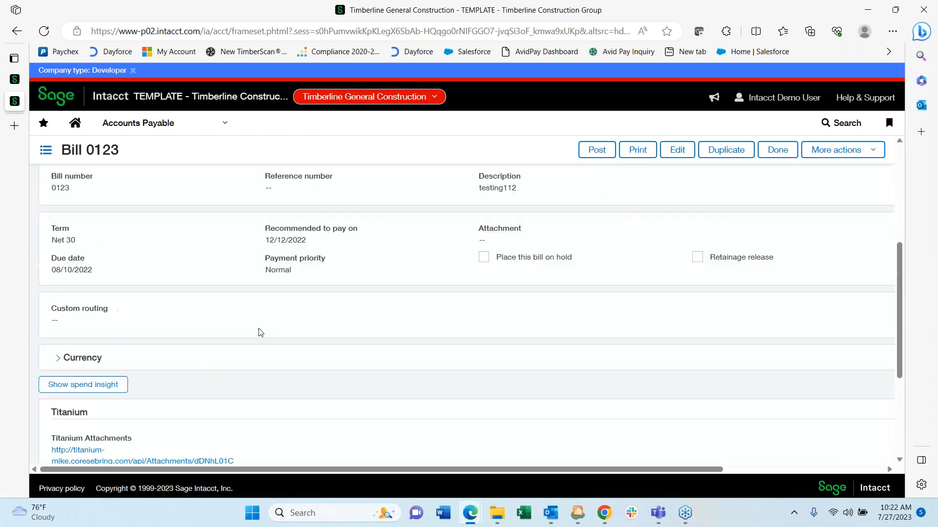
pyautogui.scroll(4, 260, 332)
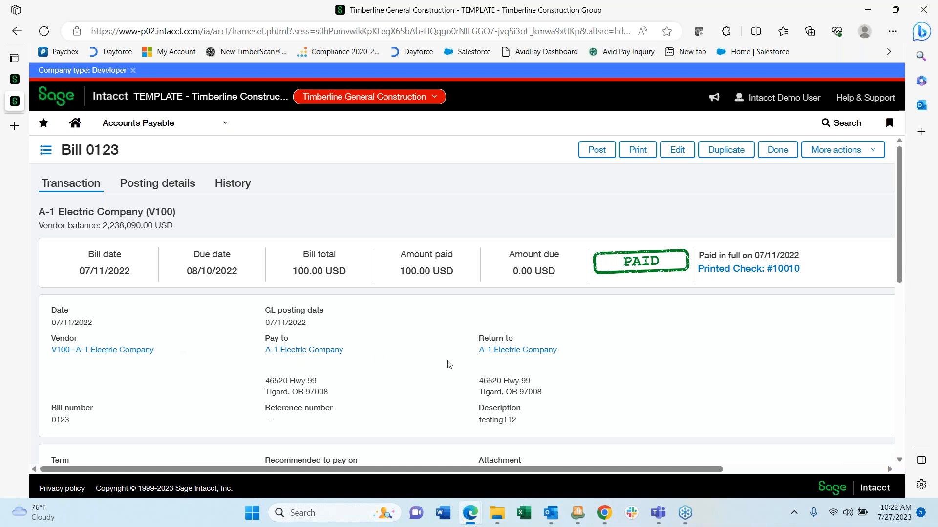
pyautogui.scroll(-10, 458, 358)
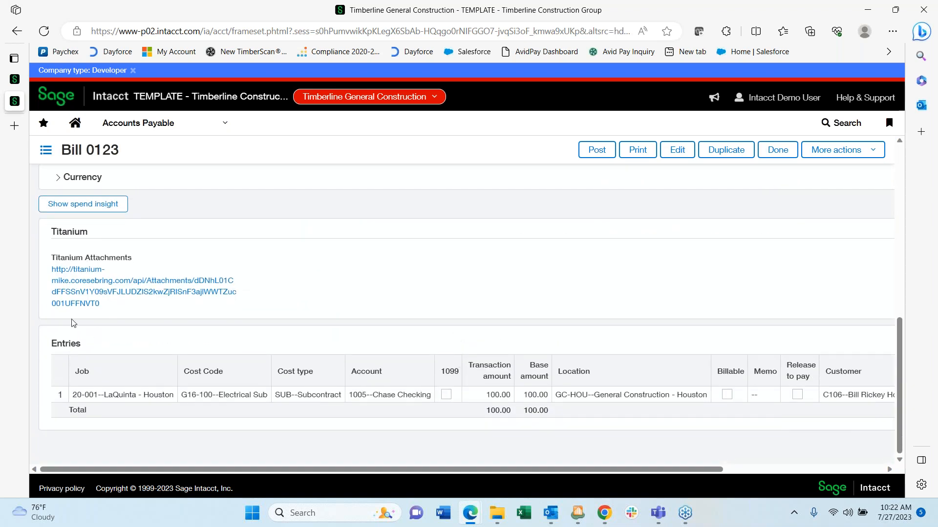
# Open the bill's Titanium attachment and view both the invoice image and the invoice approval page.
pyautogui.click(103, 285)
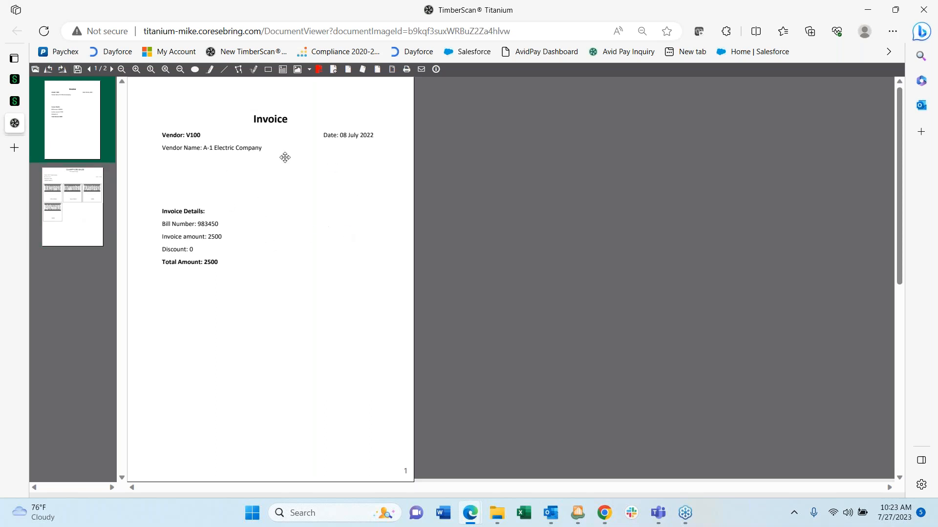
pyautogui.click(75, 208)
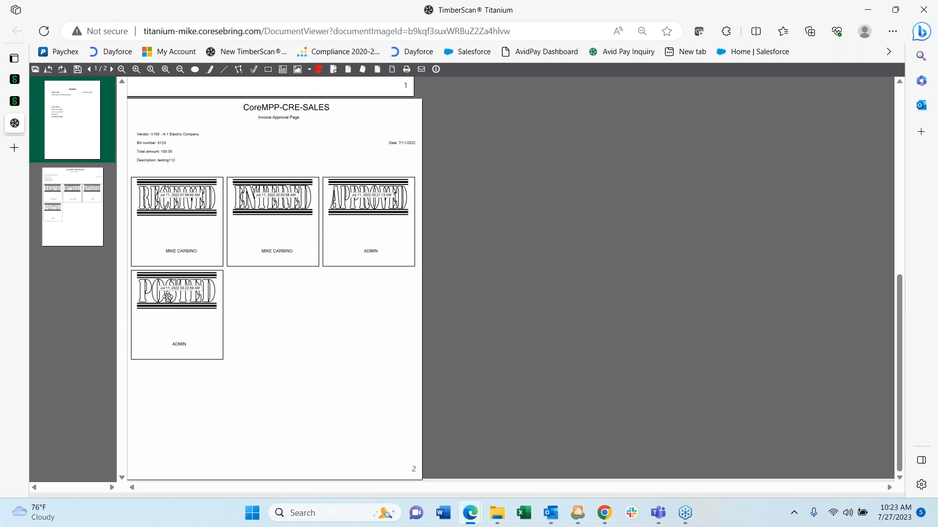
pyautogui.scroll(5, 167, 300)
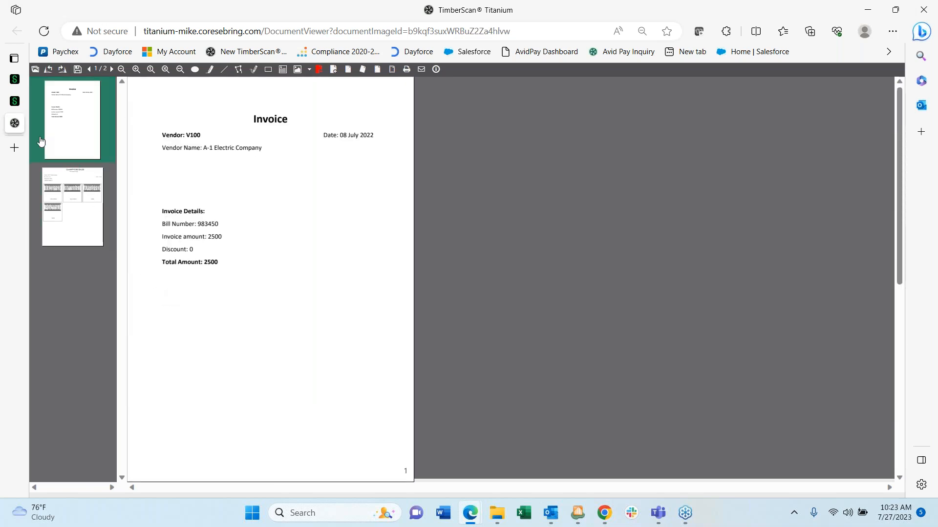
pyautogui.moveTo(23, 132)
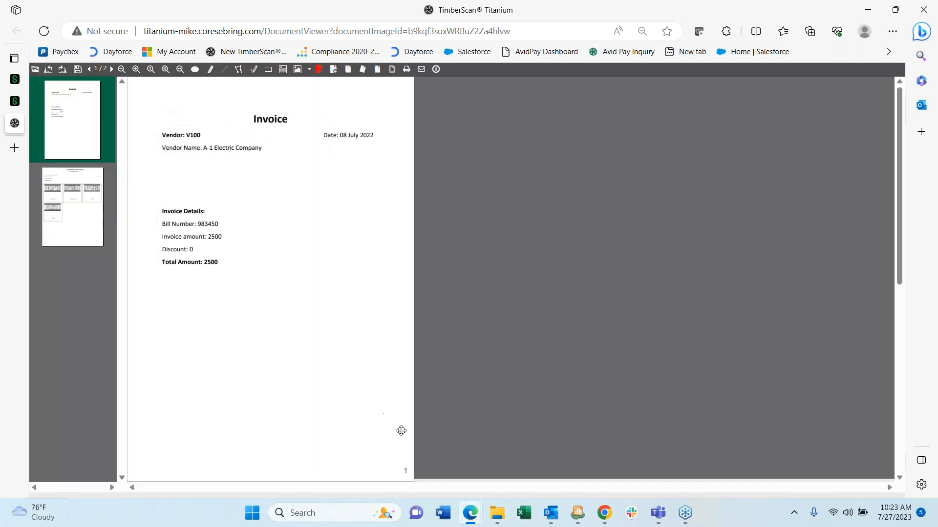
# Return to the TimberScan Titanium dashboard window and open the Acquire page for data entry.
pyautogui.moveTo(474, 523)
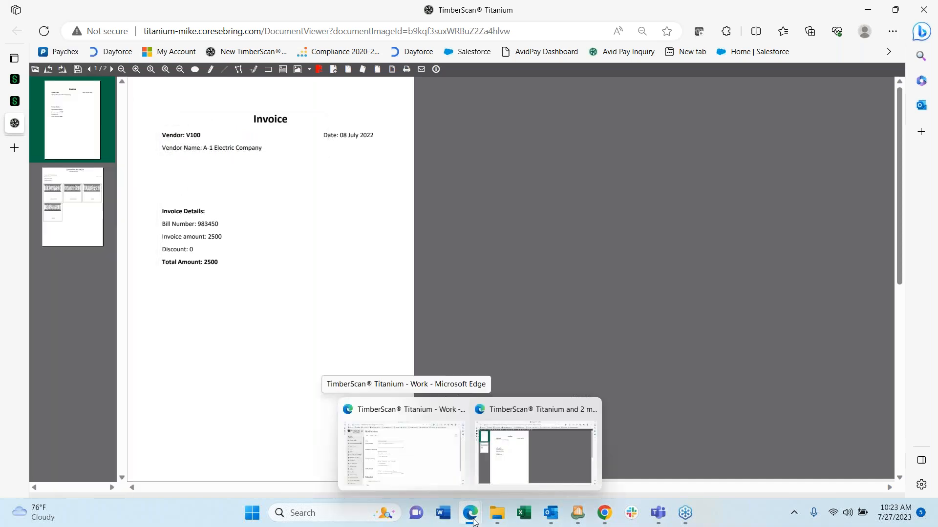
pyautogui.click(417, 468)
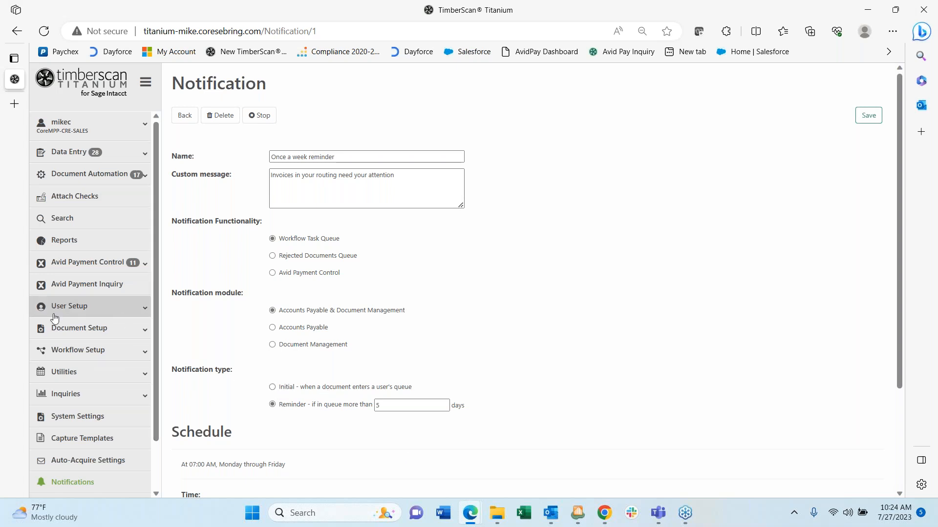
pyautogui.click(47, 83)
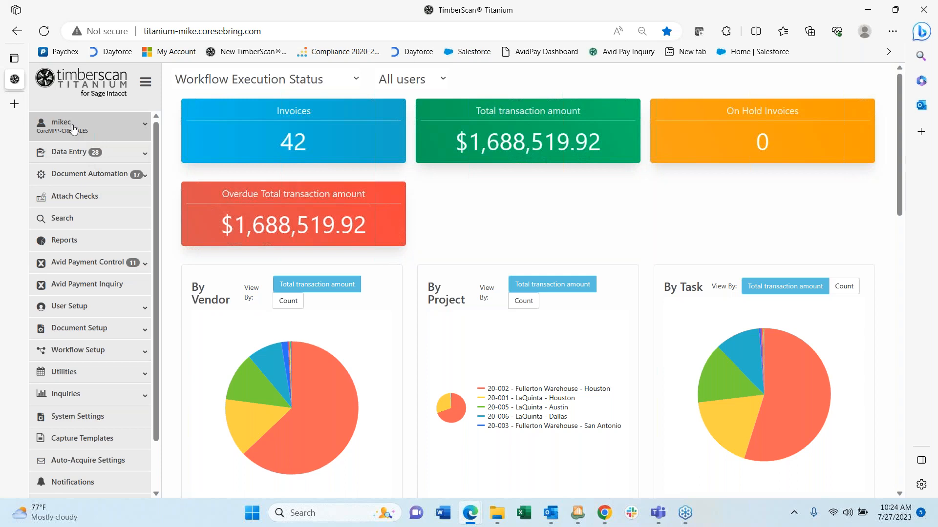
pyautogui.click(81, 156)
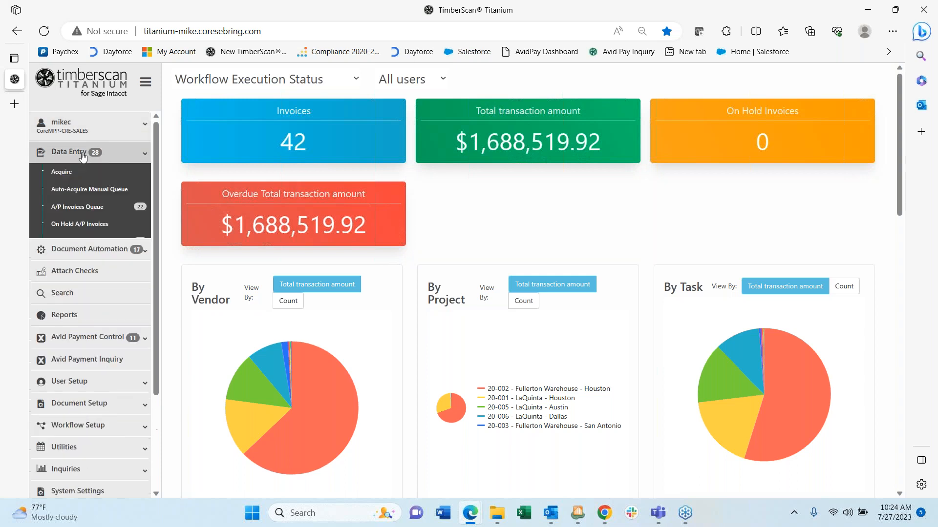
pyautogui.click(61, 174)
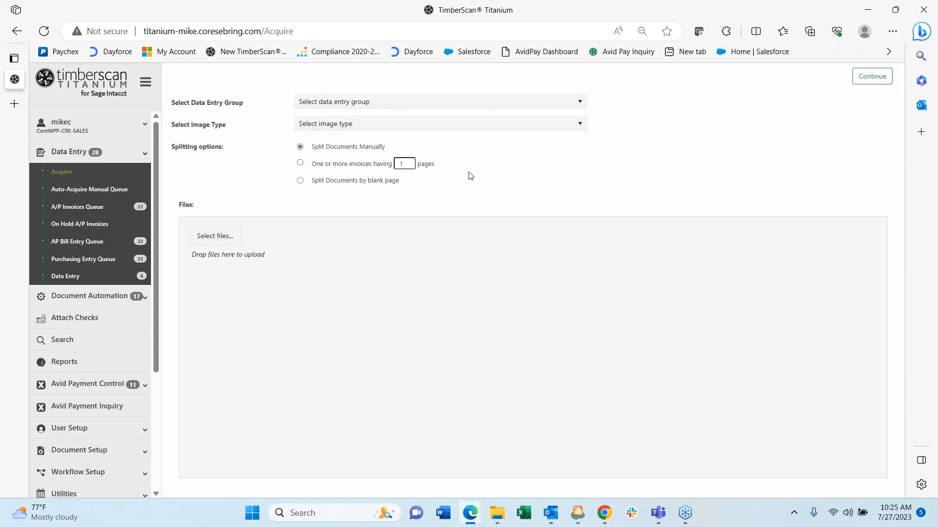
# Set the acquisition's data entry group to DEG and its image type to Invoice.
pyautogui.click(579, 103)
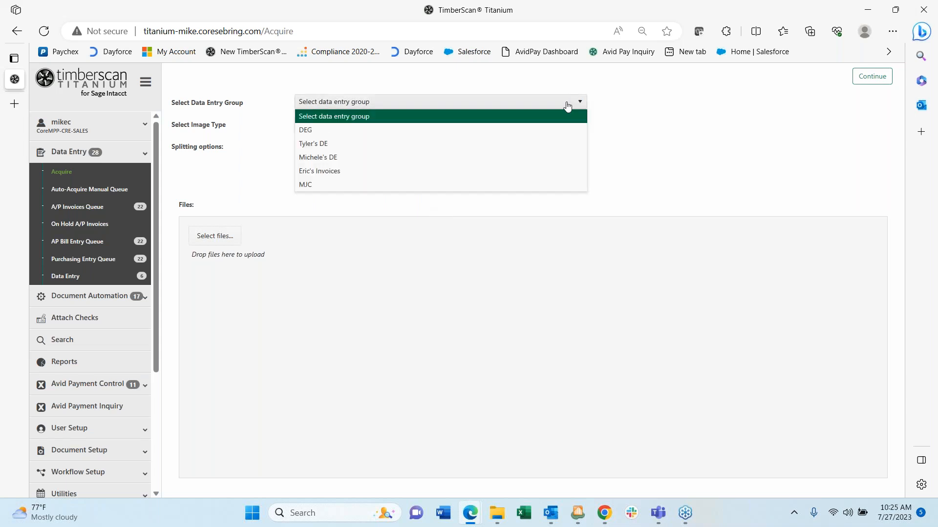
pyautogui.click(439, 136)
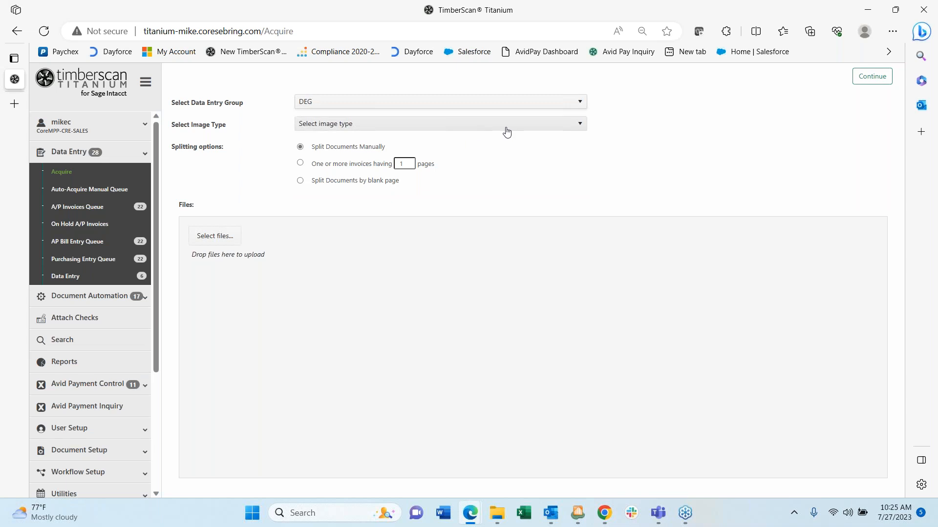
pyautogui.click(579, 123)
pyautogui.click(335, 153)
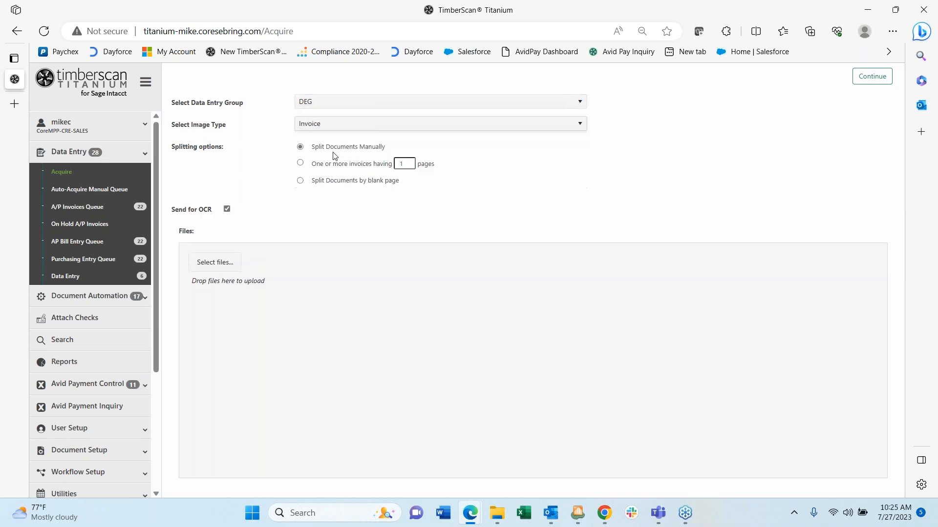
# Add OCR Invoice Package 1.pdf from the desktop to the acquisition files and restore the full-size TimberScan window.
pyautogui.click(894, 10)
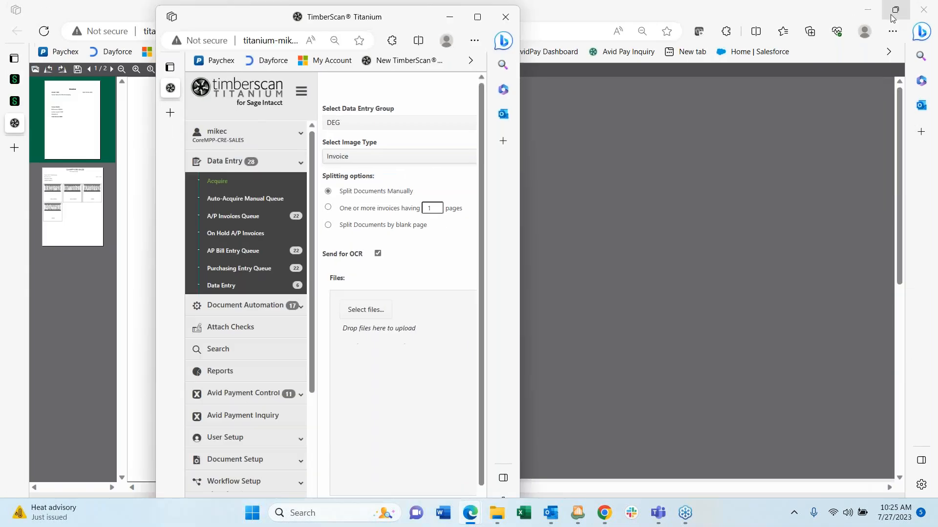
pyautogui.click(869, 11)
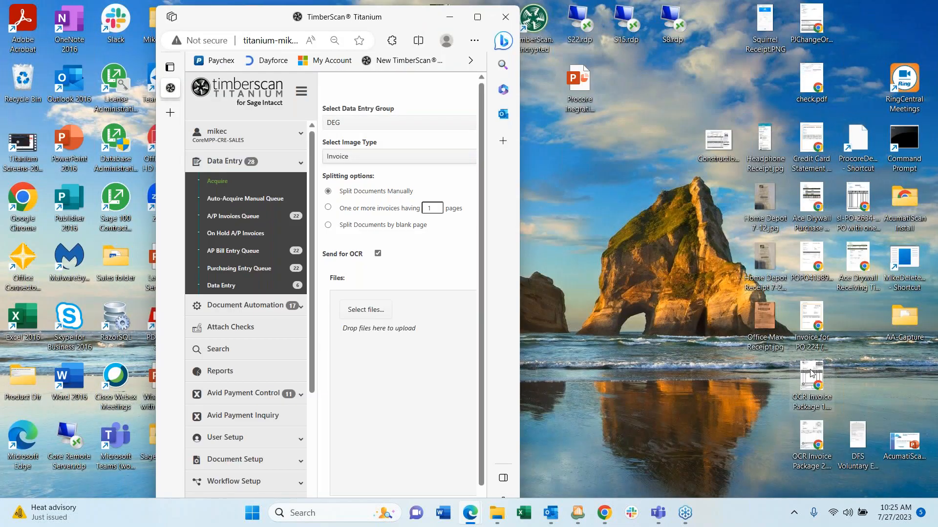
pyautogui.moveTo(808, 378); pyautogui.dragTo(361, 393)
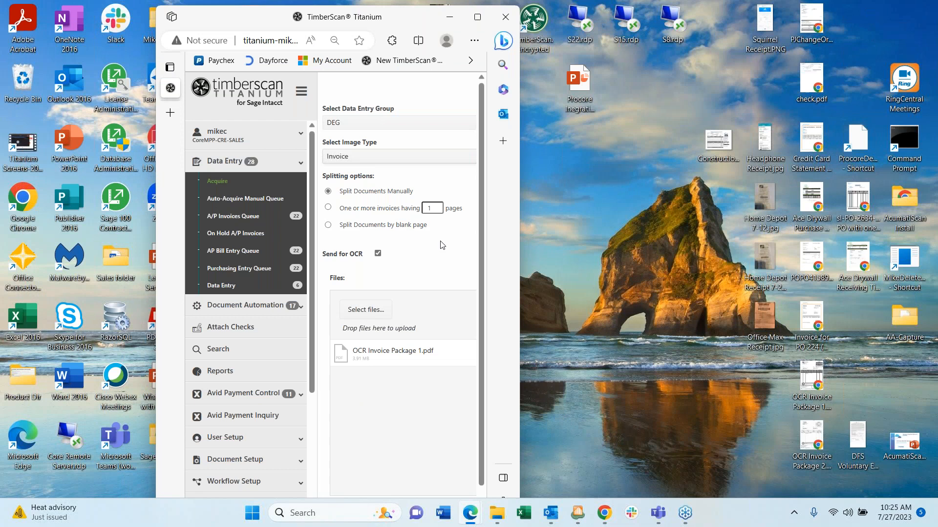
pyautogui.click(477, 17)
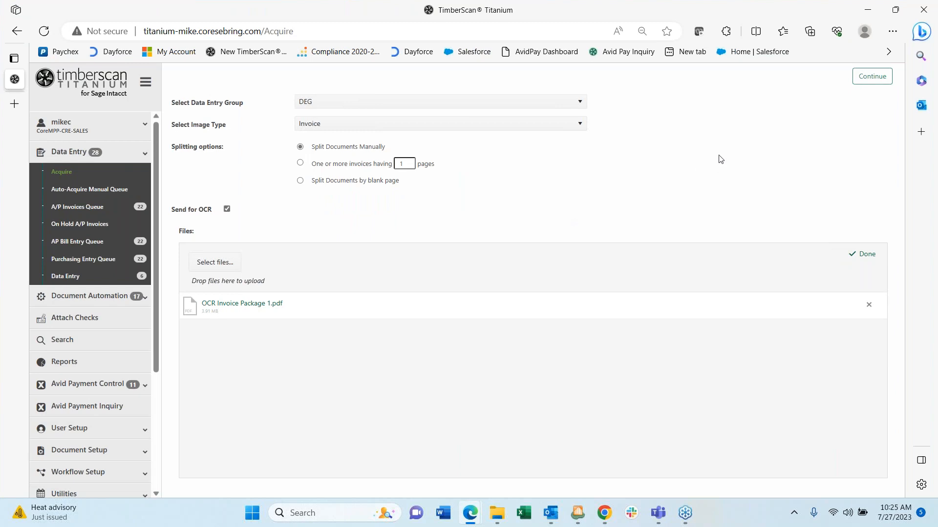
# Continue to manual splitting of the invoice package and start a second document at the Graybar invoice on page 2.
pyautogui.click(863, 83)
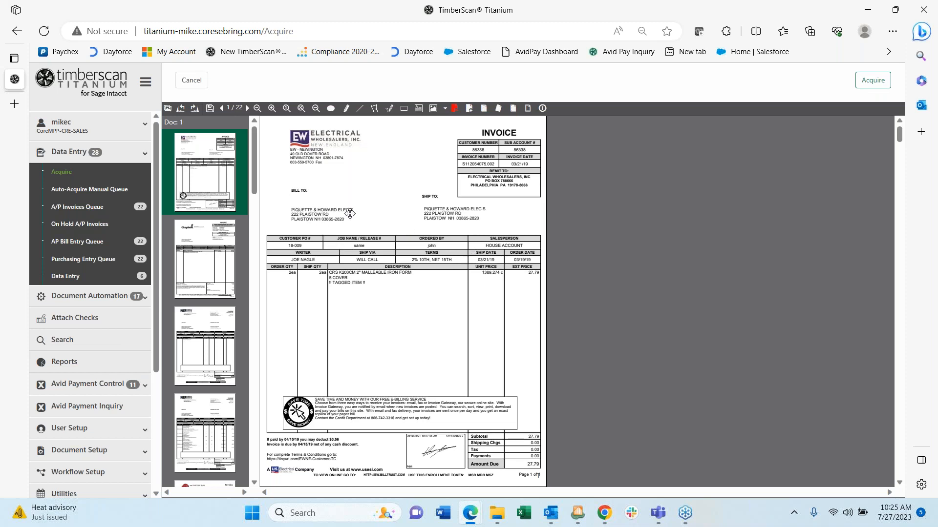
pyautogui.scroll(-10, 351, 213)
pyautogui.scroll(10, 350, 213)
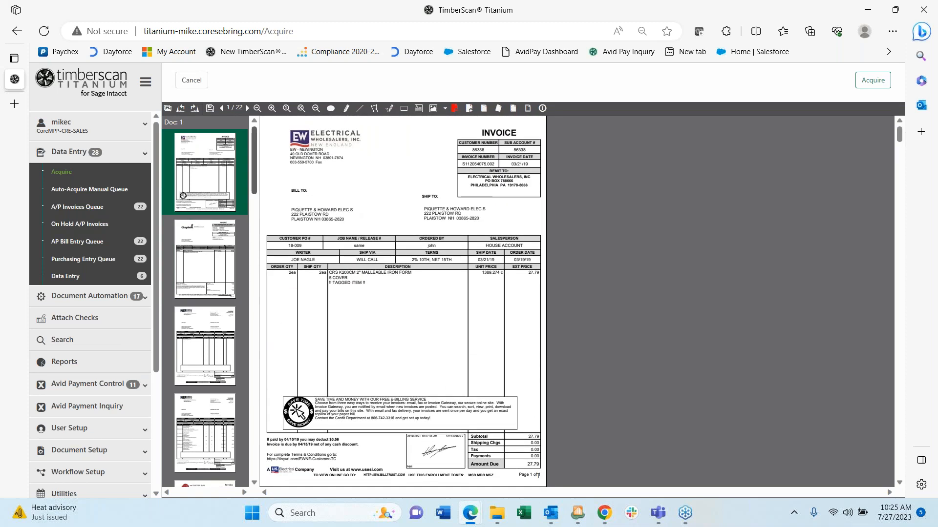
pyautogui.click(208, 290)
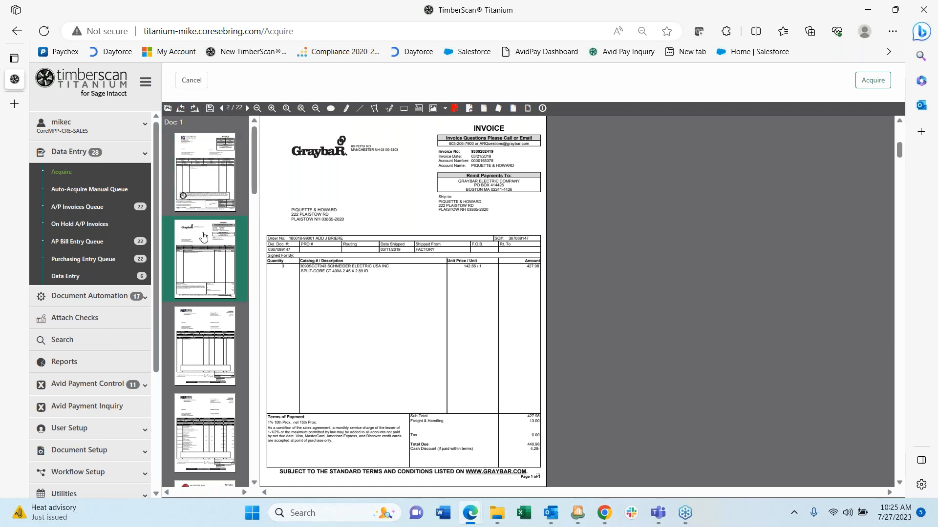
pyautogui.click(221, 285)
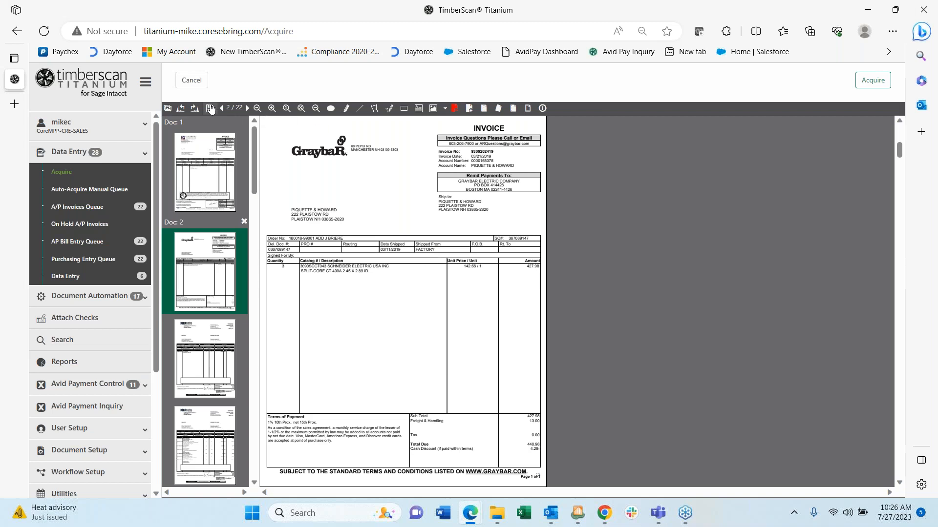
# Cancel the manual split and set the new acquisition's data entry group to DEG and its image type to Invoice.
pyautogui.click(189, 81)
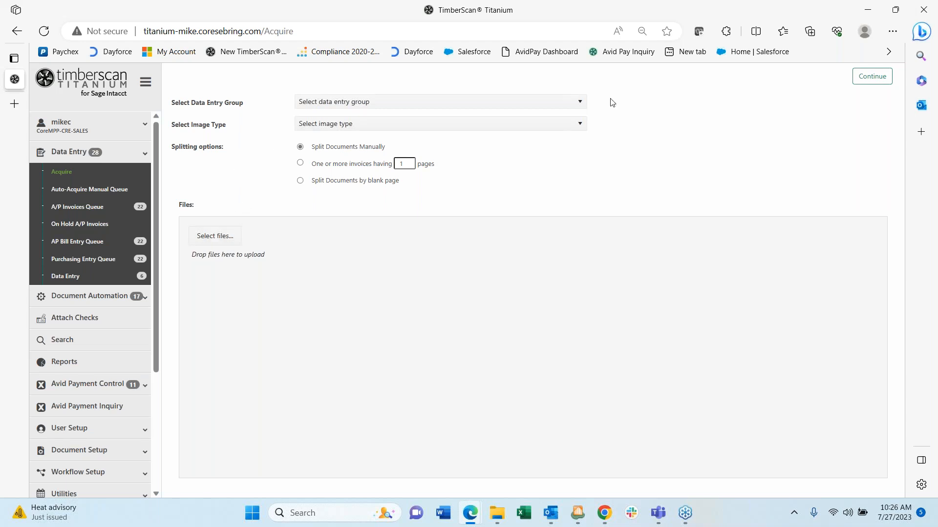
pyautogui.click(479, 101)
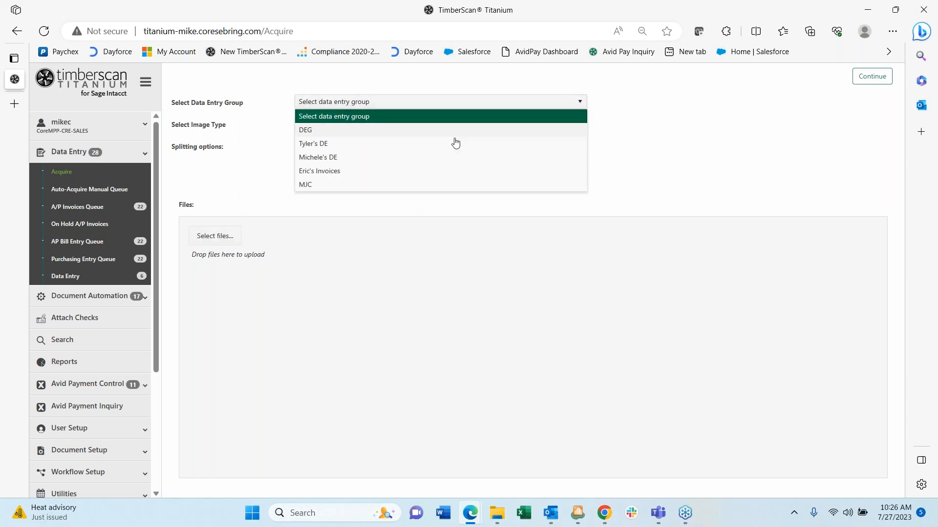
pyautogui.click(356, 130)
pyautogui.click(365, 125)
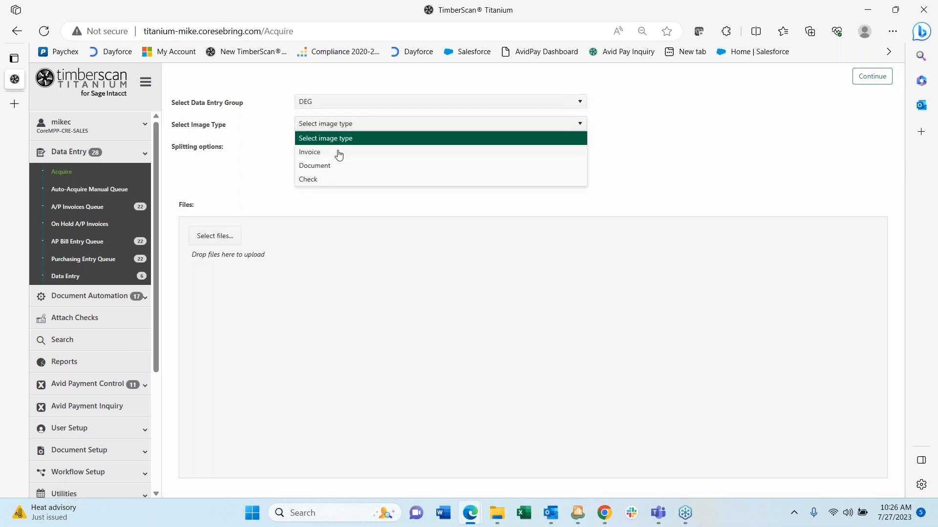
pyautogui.click(324, 154)
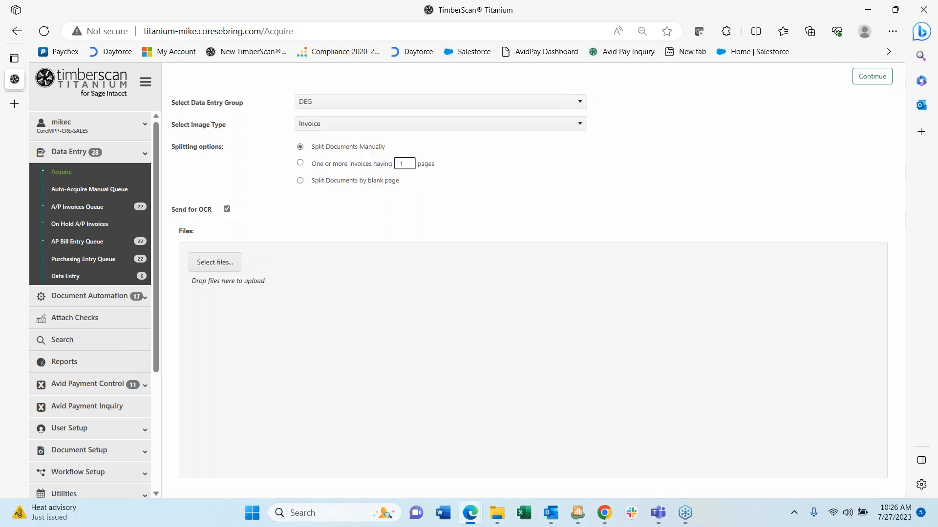
# Browse the Desktop Items folder for files to add to the acquisition.
pyautogui.click(216, 262)
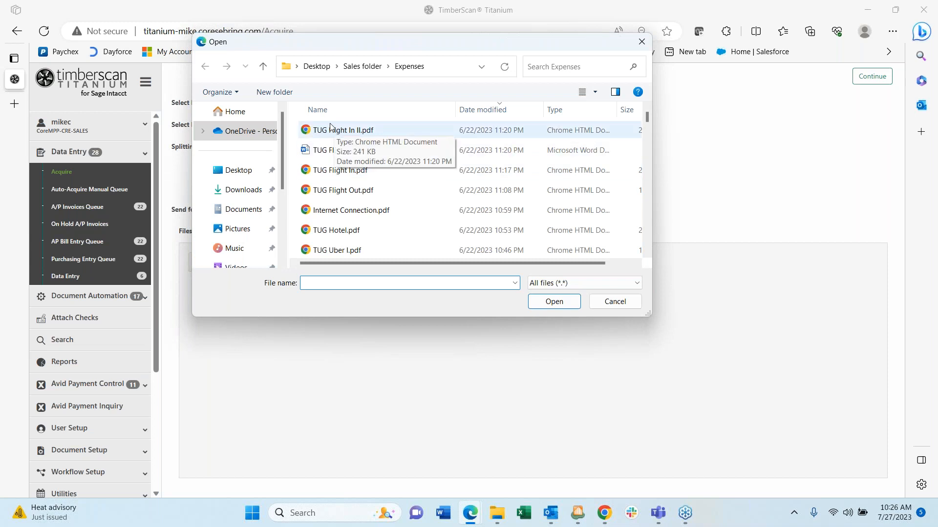
pyautogui.scroll(-1, 334, 128)
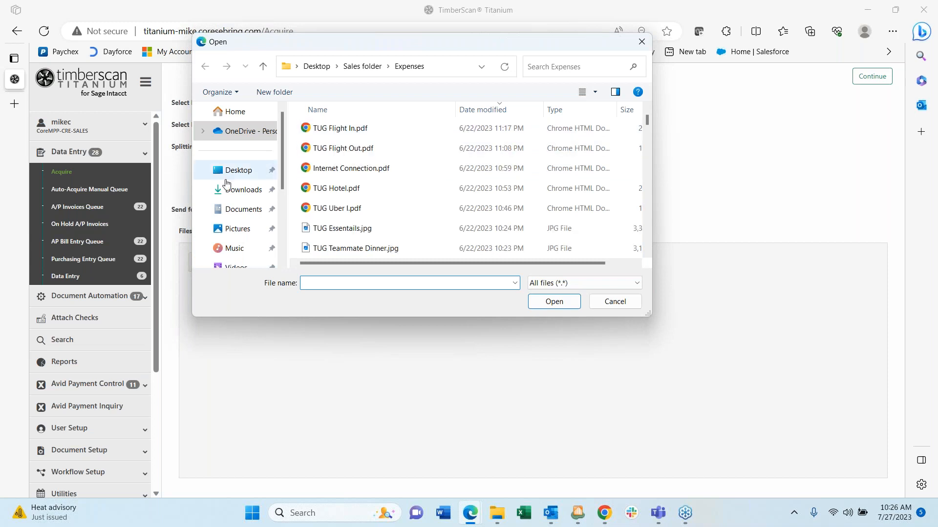
pyautogui.scroll(-3, 234, 186)
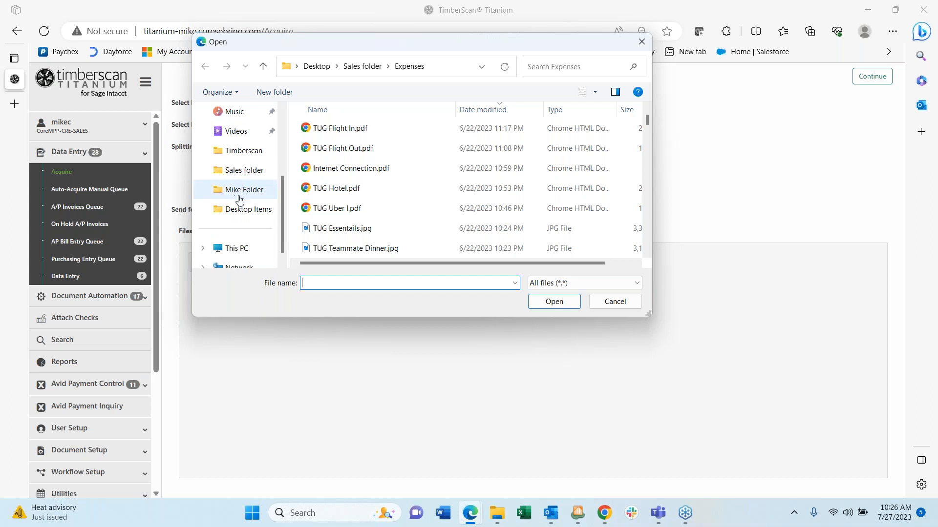
pyautogui.click(238, 209)
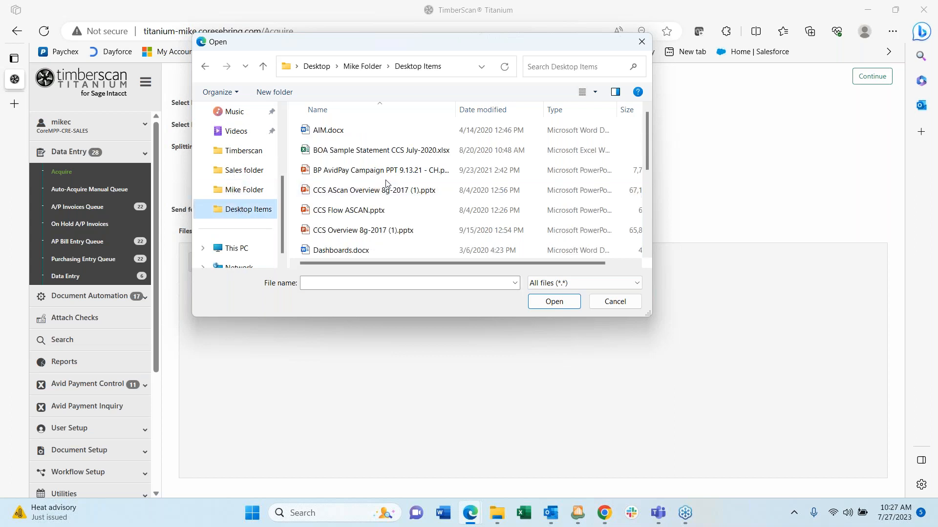
pyautogui.scroll(-3, 386, 184)
pyautogui.scroll(3, 387, 185)
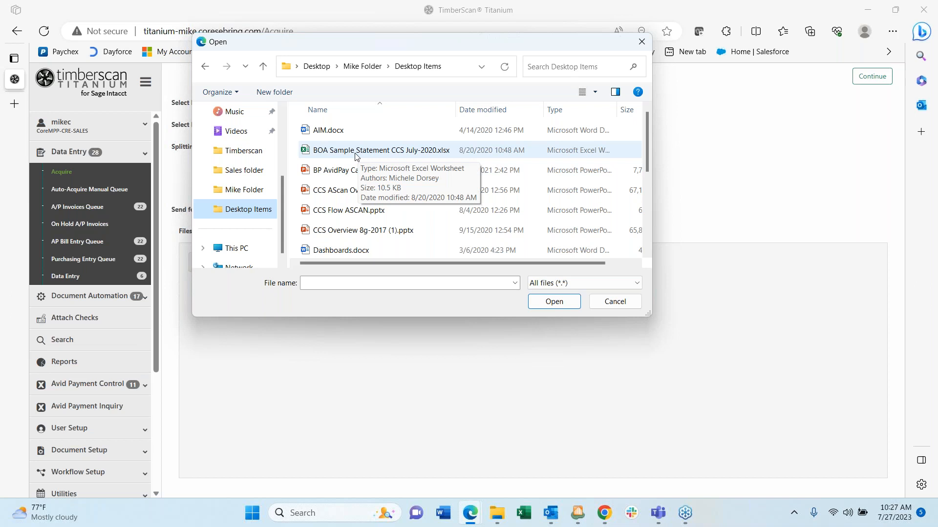
pyautogui.scroll(-3, 356, 156)
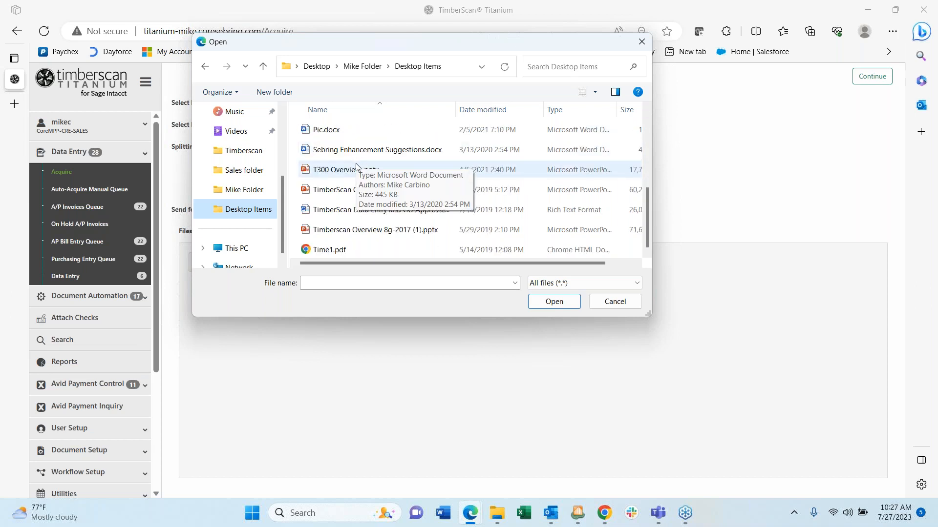
pyautogui.scroll(3, 355, 163)
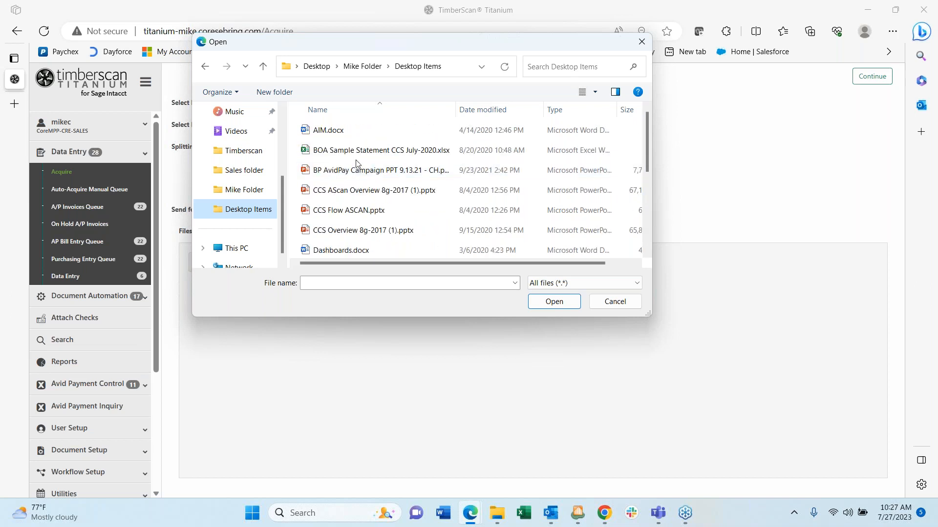
pyautogui.scroll(-3, 355, 163)
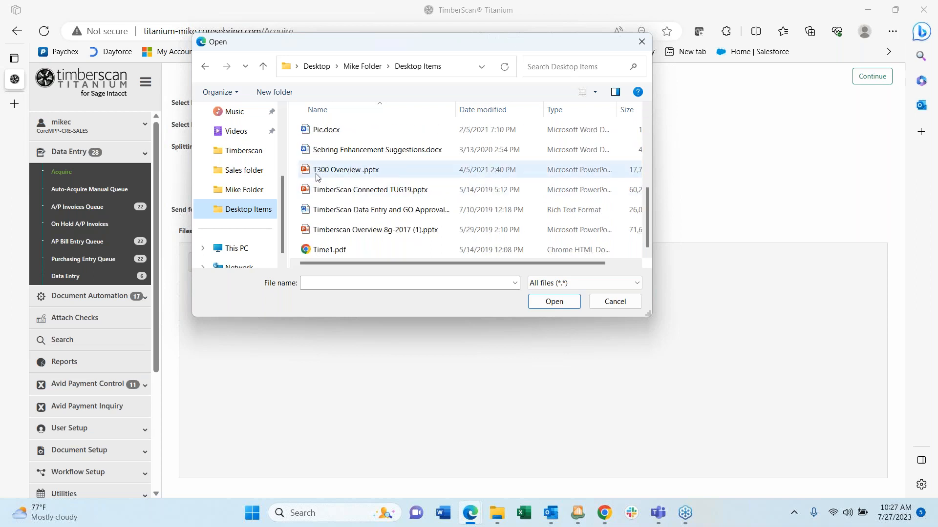
pyautogui.scroll(2, 233, 190)
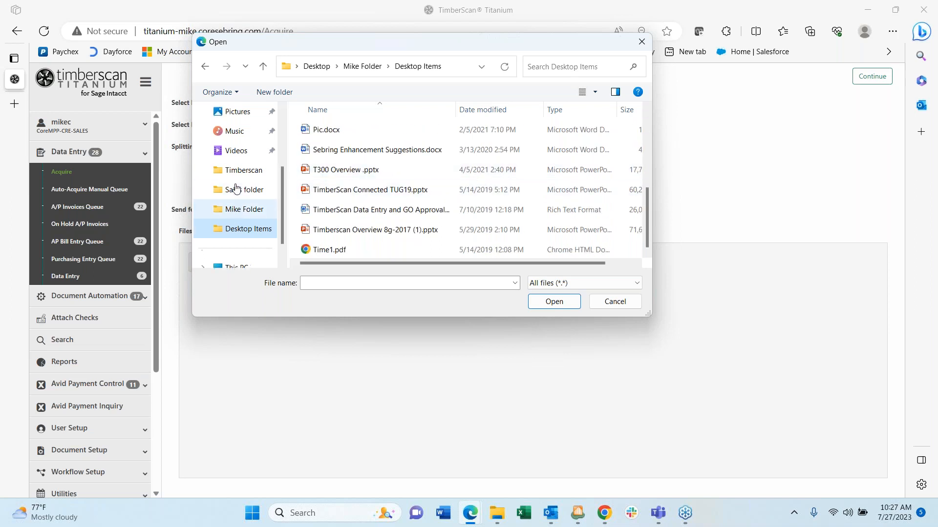
# Browse the Timberscan program data folder for files to add to the acquisition.
pyautogui.click(234, 192)
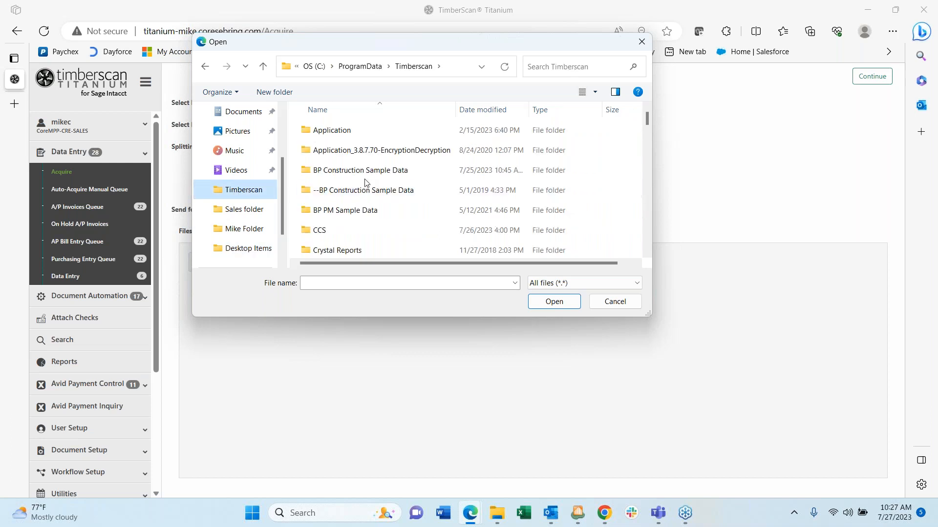
pyautogui.scroll(-10, 366, 183)
pyautogui.scroll(4, 366, 182)
pyautogui.scroll(-8, 365, 181)
pyautogui.scroll(-1, 363, 180)
pyautogui.scroll(6, 363, 179)
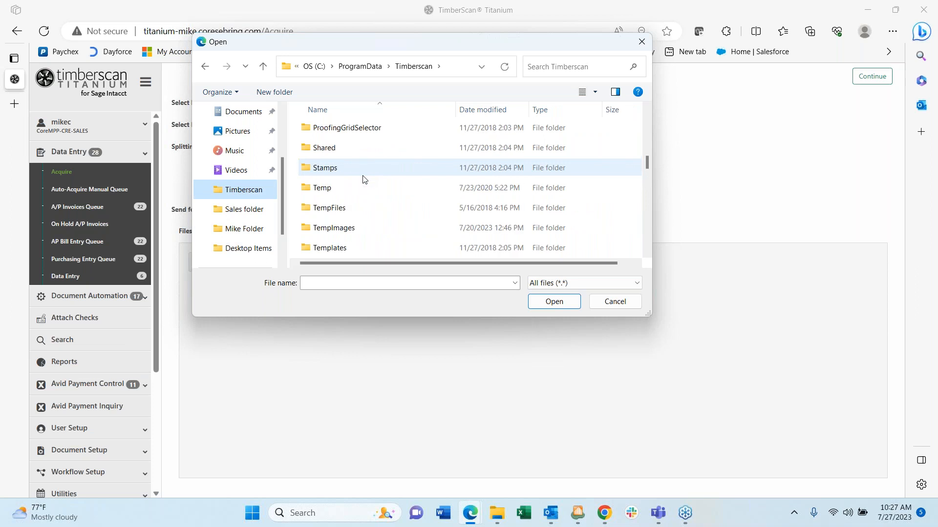
pyautogui.scroll(5, 363, 179)
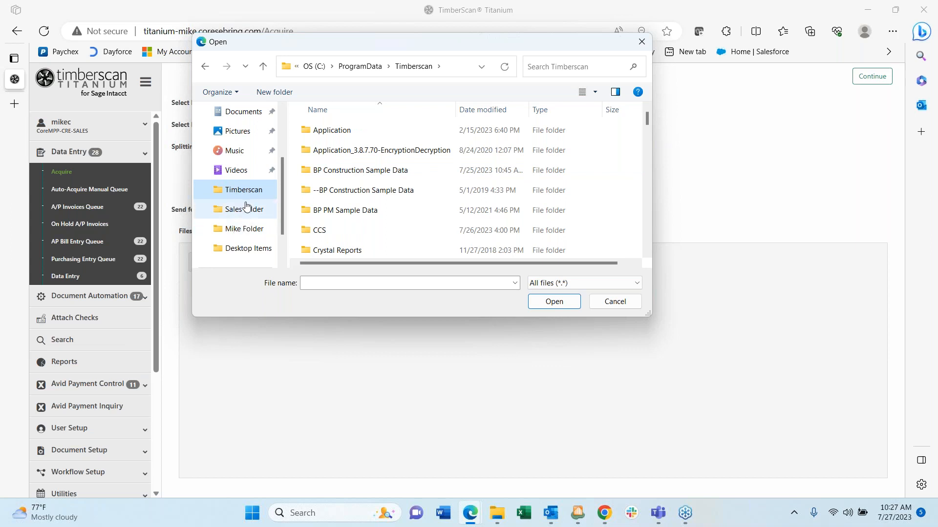
# Try to add four PowerPoint files from Desktop Items, BP AvidPay Campaign through CCS Overview 8g-2017 (1), to the acquisition files.
pyautogui.click(241, 250)
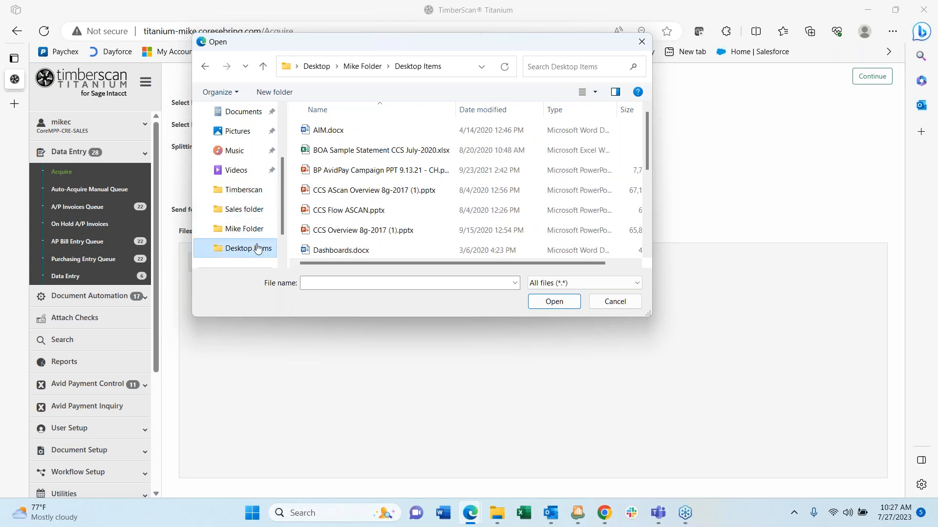
pyautogui.click(326, 170)
pyautogui.hotkey('shift', 'Down')
pyautogui.hotkey('shift', 'Down')
pyautogui.hotkey('shift', 'Down')
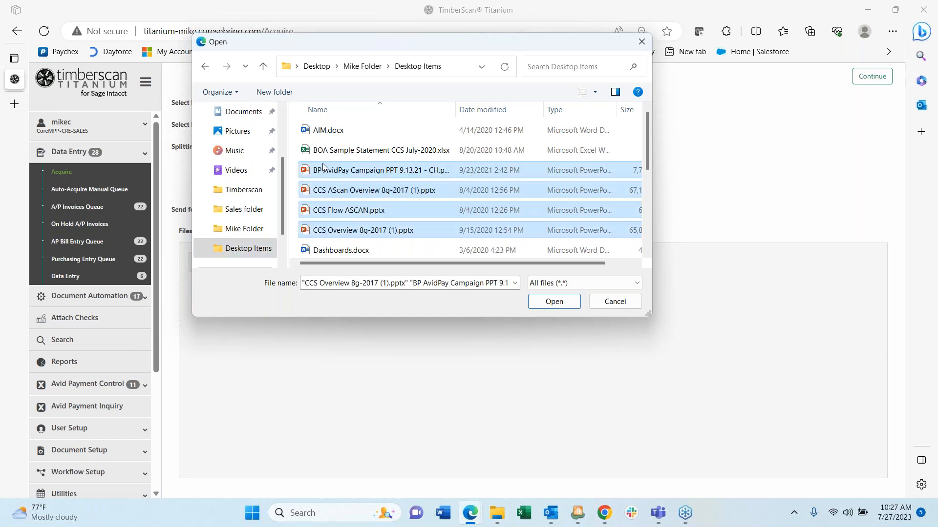
pyautogui.click(545, 302)
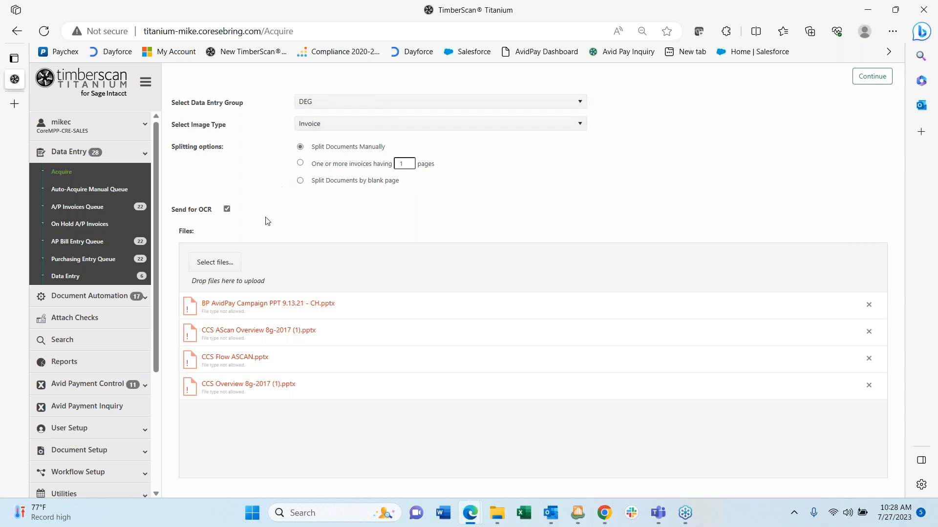
pyautogui.click(208, 267)
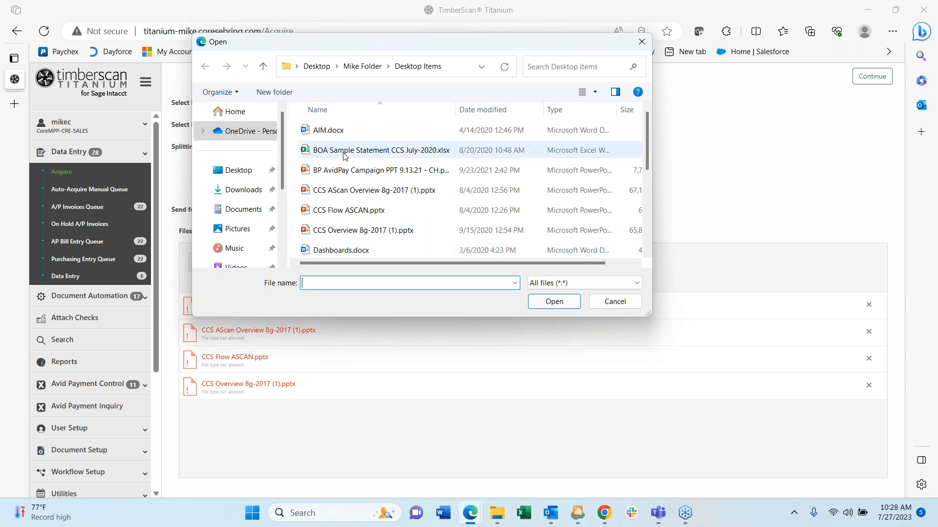
pyautogui.click(605, 302)
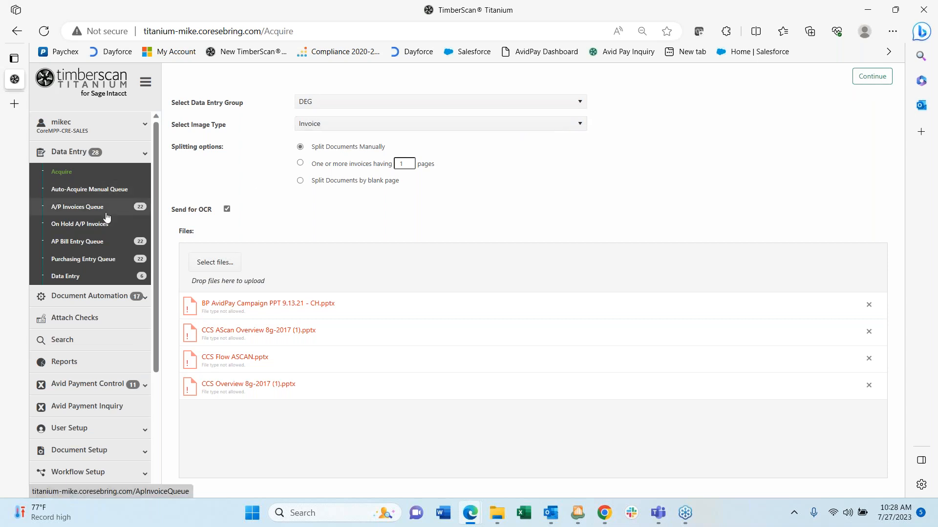
# Open the existing DEG auto-acquire setting for editing.
pyautogui.scroll(-3, 111, 222)
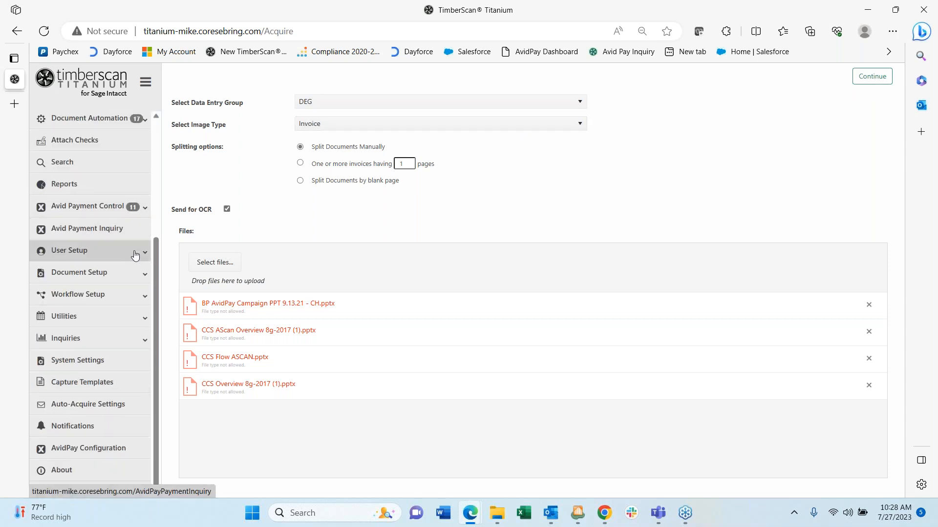
pyautogui.click(59, 407)
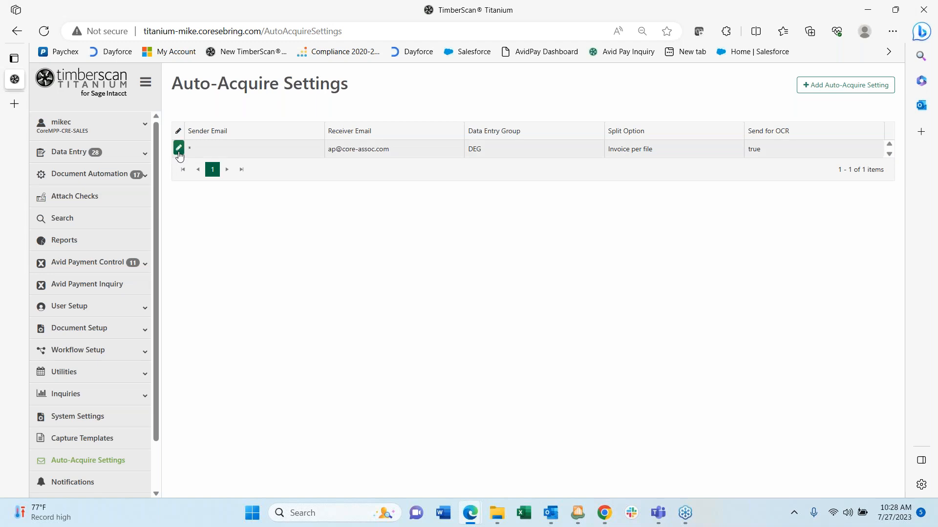
pyautogui.click(178, 148)
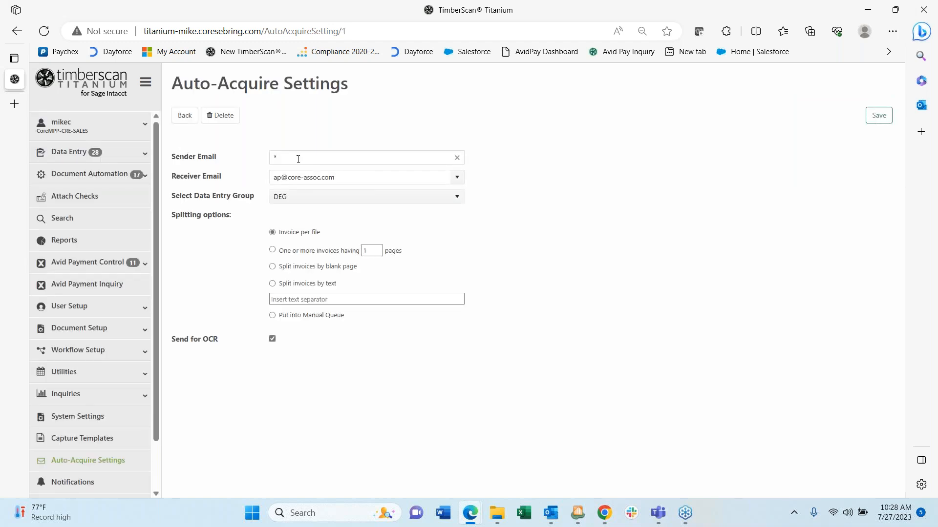
# Replace the auto-acquire setting's sender email with A1-electric.com, leaving the receiver email as it is.
pyautogui.write('A1-e')
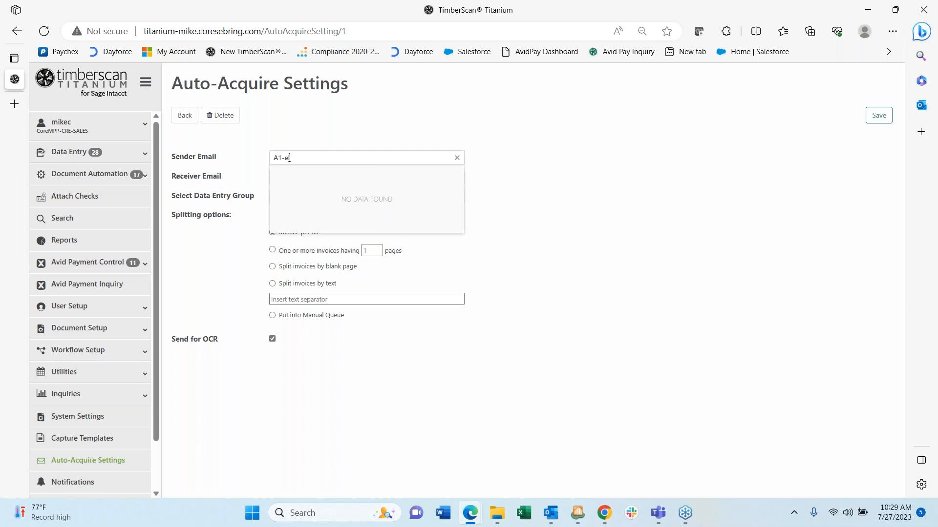
pyautogui.write('lectric.com')
pyautogui.press('Tab')
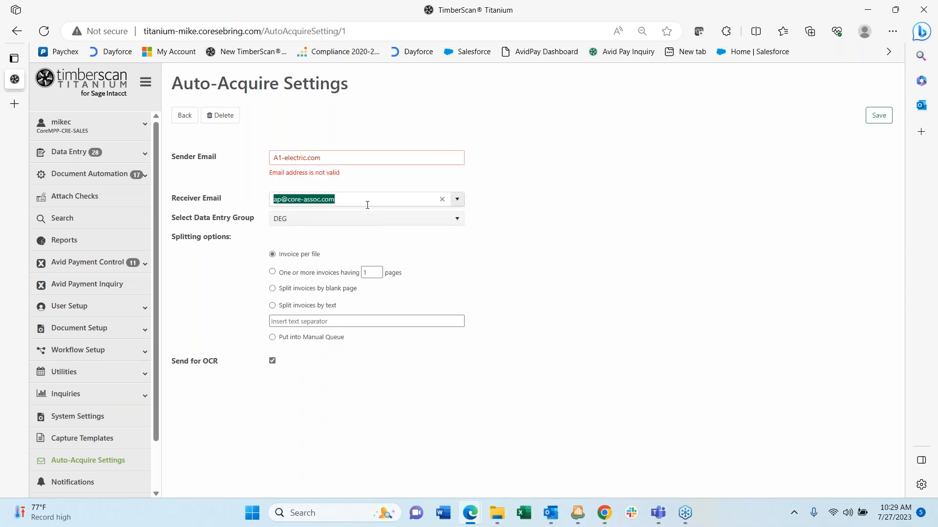
pyautogui.click(505, 154)
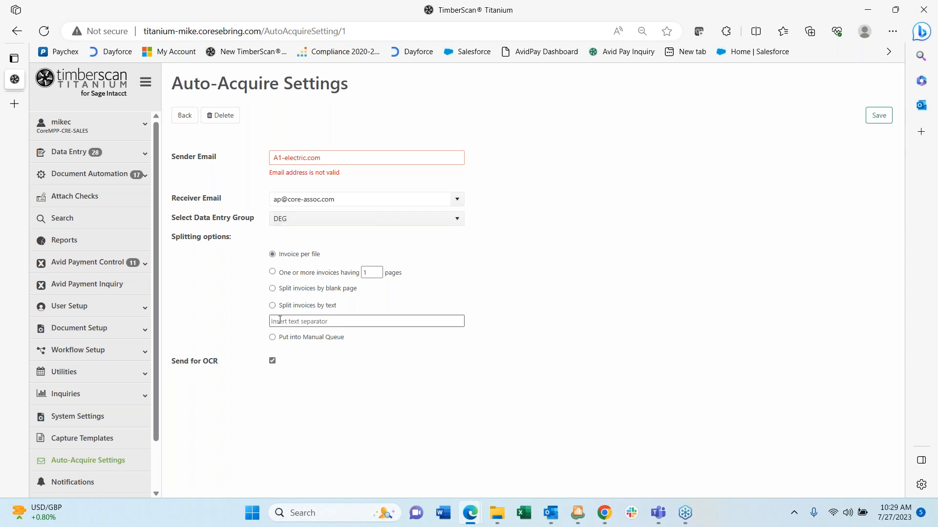
# Enter "Invoice 1 of" as the text separator for splitting invoices by text.
pyautogui.write('In')
pyautogui.write('voce 1')
pyautogui.write('ce')
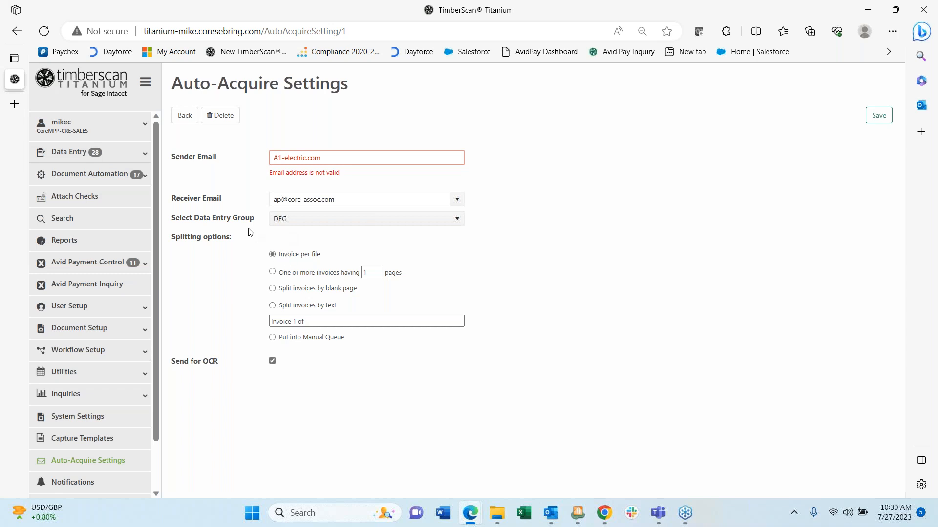
# Open the teal Kamco invoice with notes from the Purchasing Entry Queue and dismiss its notes window.
pyautogui.click(116, 160)
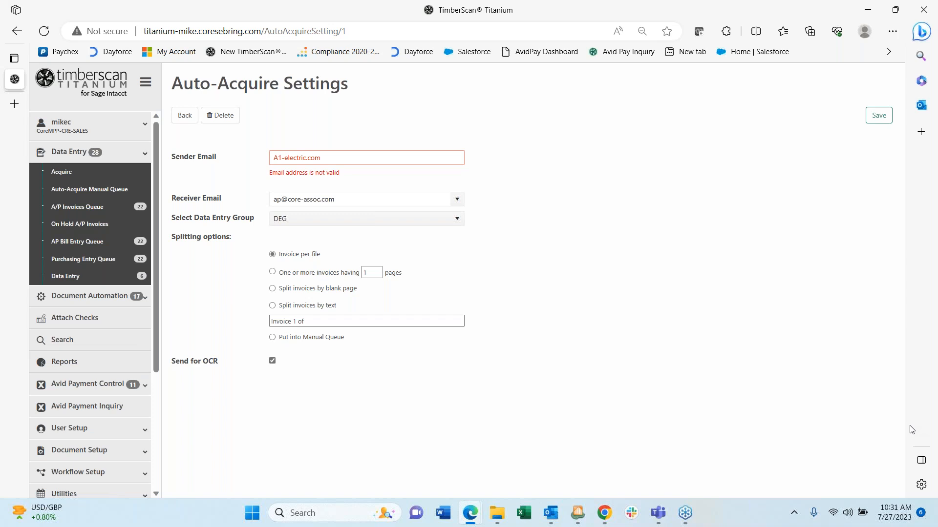
pyautogui.click(467, 335)
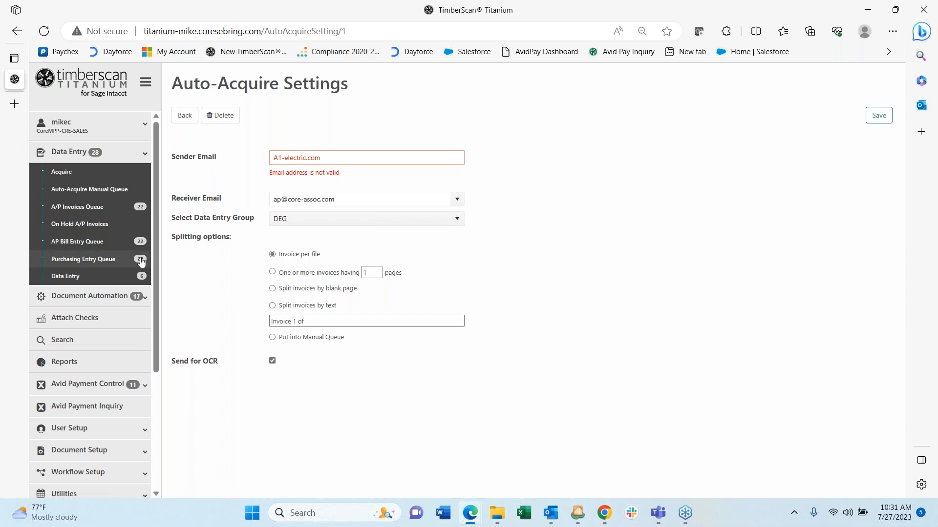
pyautogui.click(68, 260)
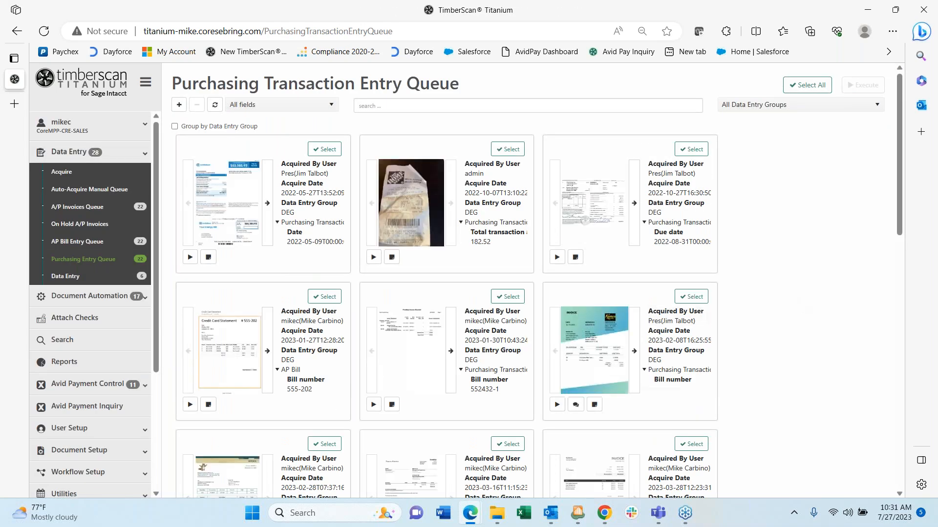
pyautogui.click(558, 406)
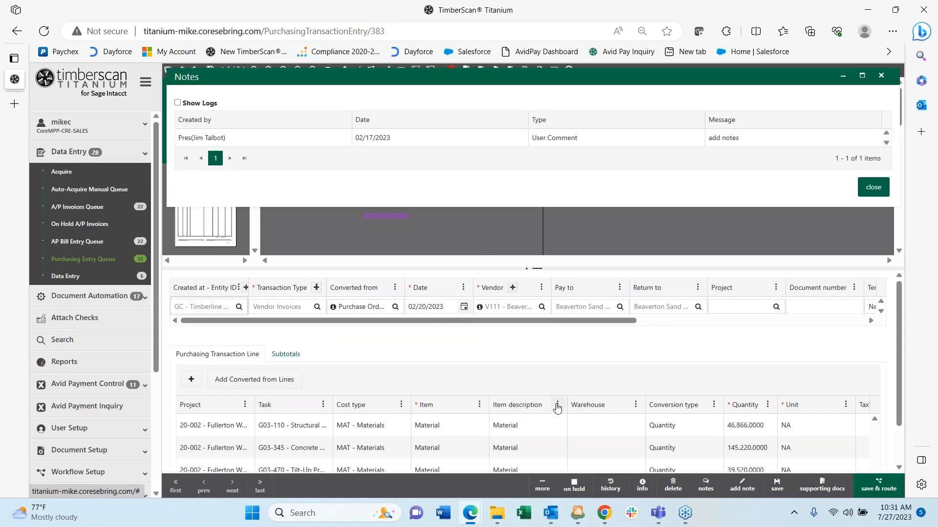
pyautogui.click(872, 188)
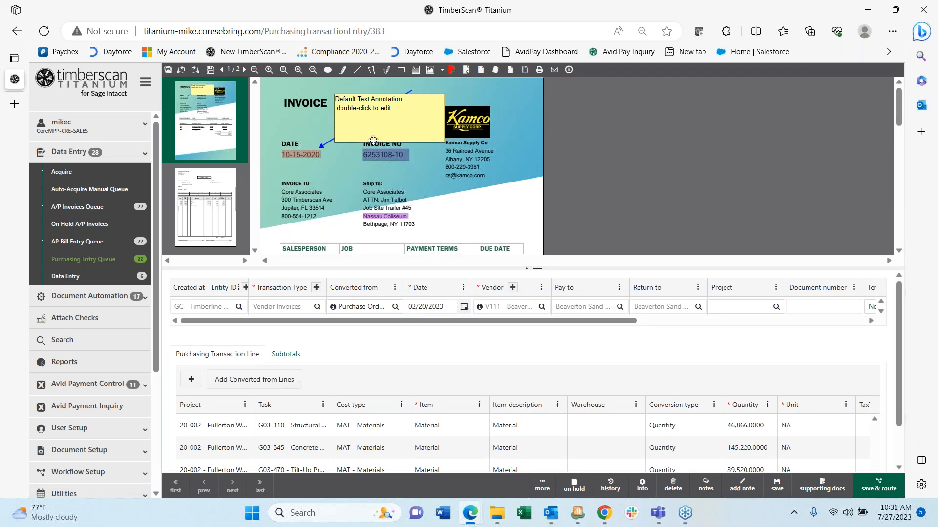
# Delete the yellow default text annotation from the Kamco invoice image.
pyautogui.click(387, 120)
pyautogui.rightClick(387, 120)
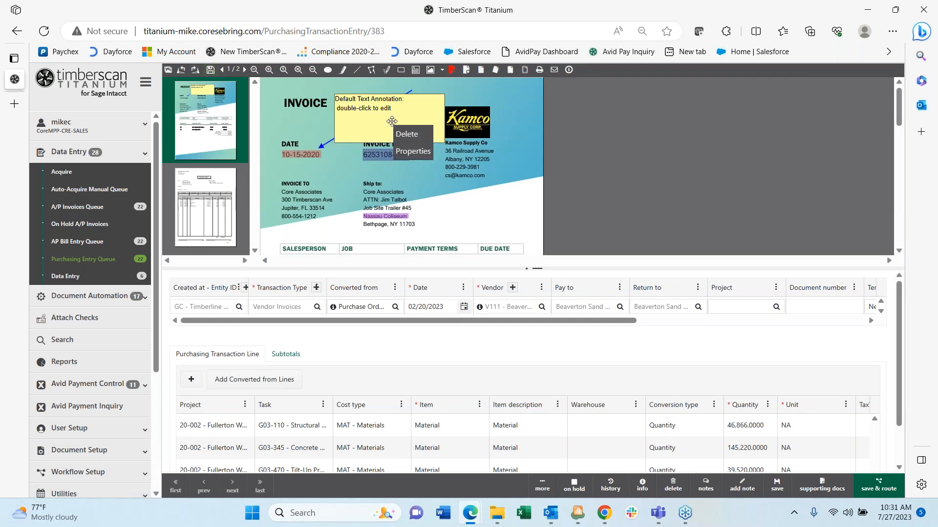
pyautogui.click(411, 151)
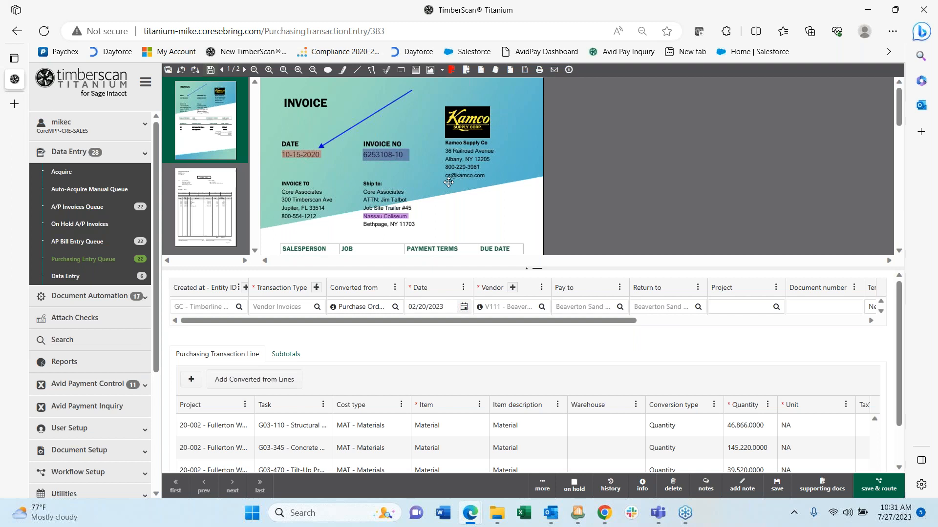
# Compare the Kamco invoice's details and line totals with the purchasing transaction's header fields.
pyautogui.scroll(-2, 450, 181)
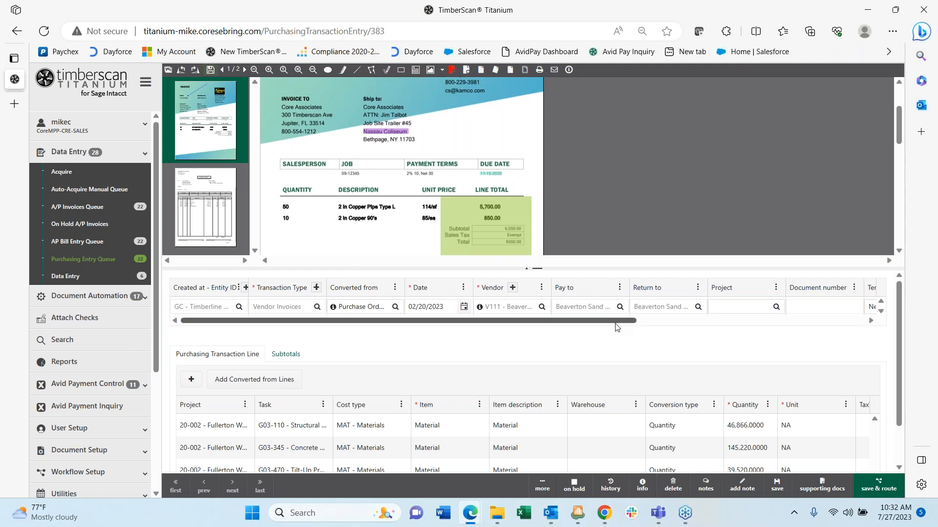
pyautogui.moveTo(611, 323); pyautogui.dragTo(822, 334)
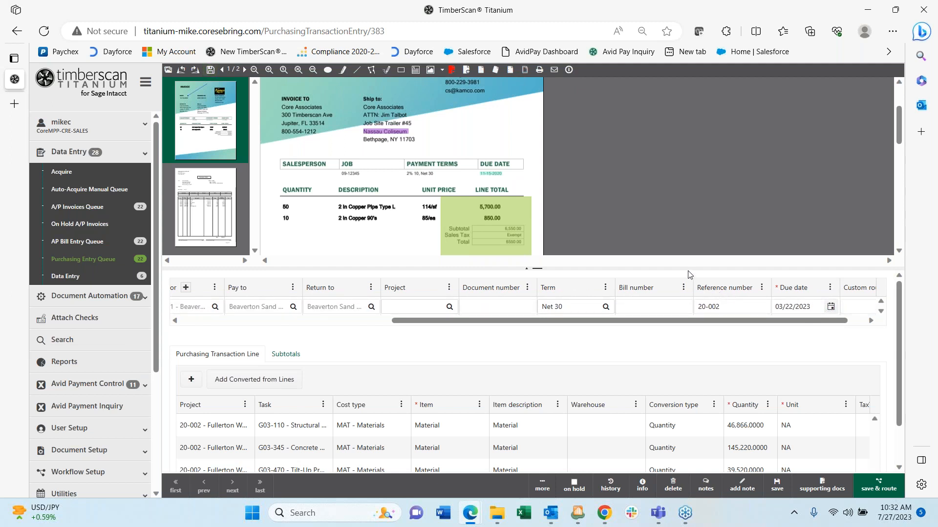
pyautogui.scroll(2, 499, 208)
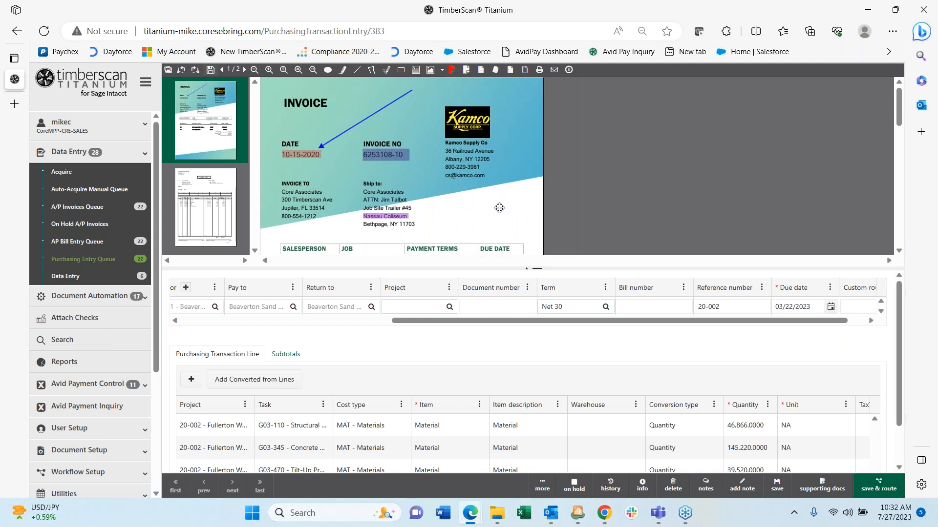
pyautogui.scroll(-1, 500, 207)
pyautogui.scroll(-3, 499, 207)
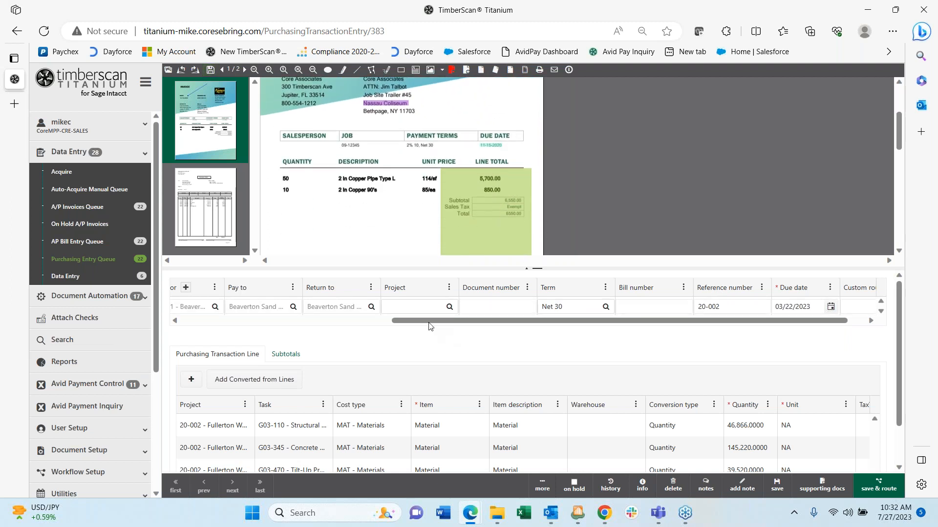
pyautogui.moveTo(413, 322); pyautogui.dragTo(182, 338)
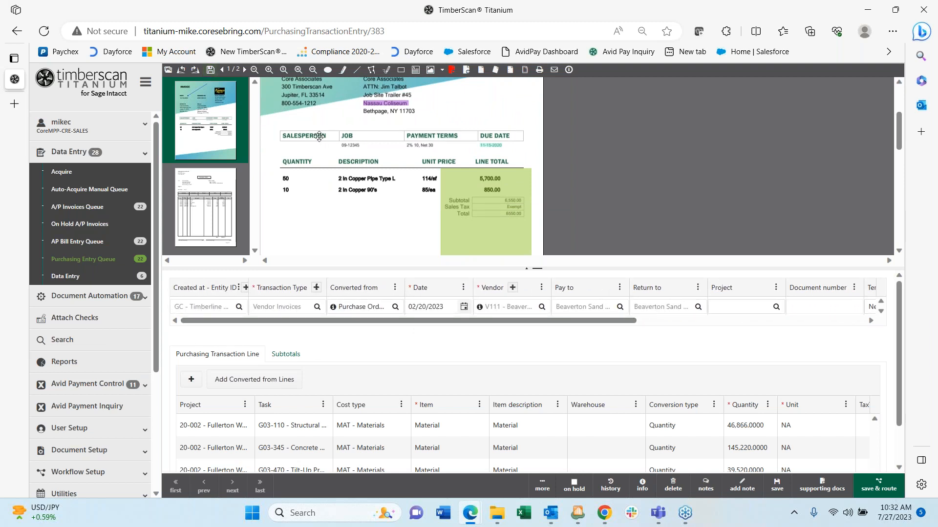
pyautogui.scroll(3, 315, 133)
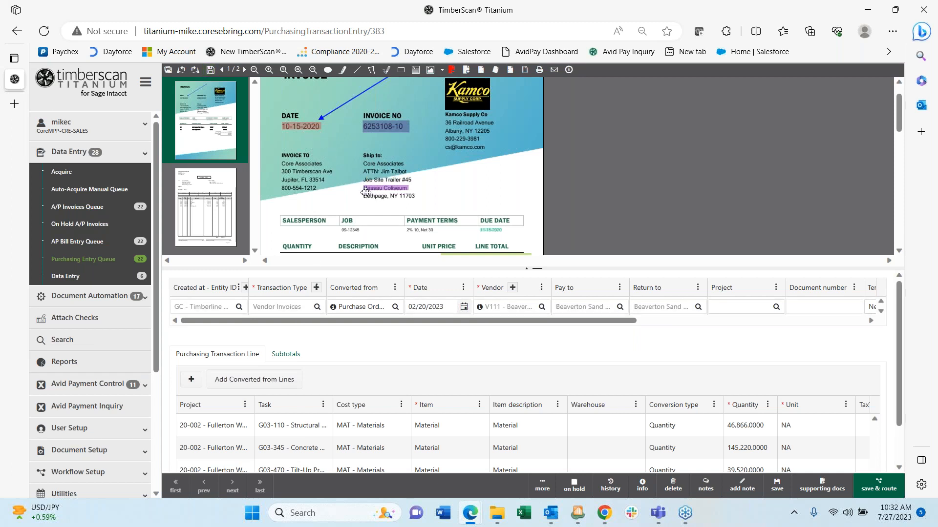
pyautogui.scroll(-1, 484, 173)
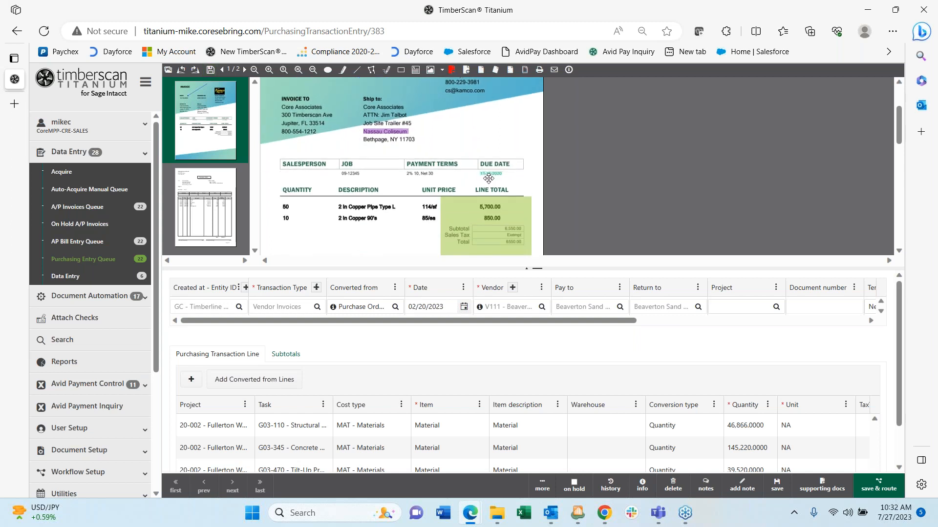
pyautogui.scroll(-1, 489, 177)
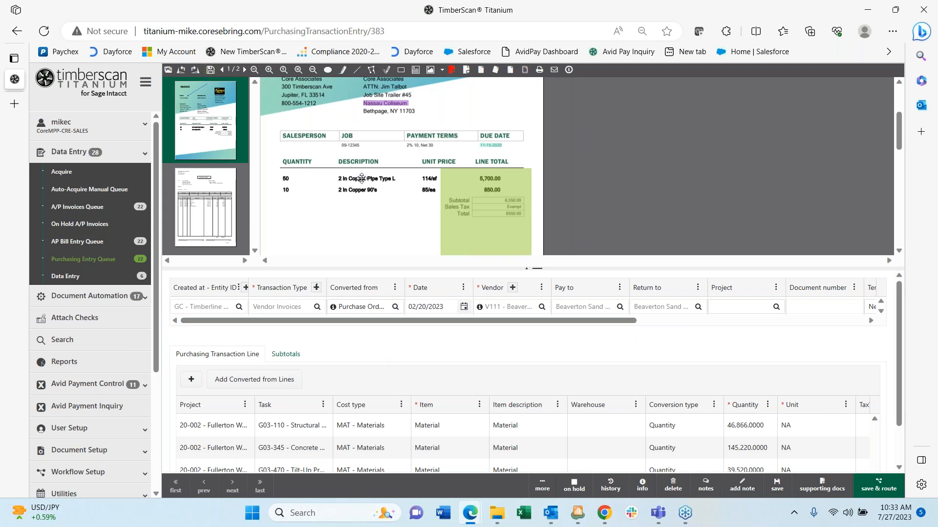
pyautogui.scroll(3, 364, 184)
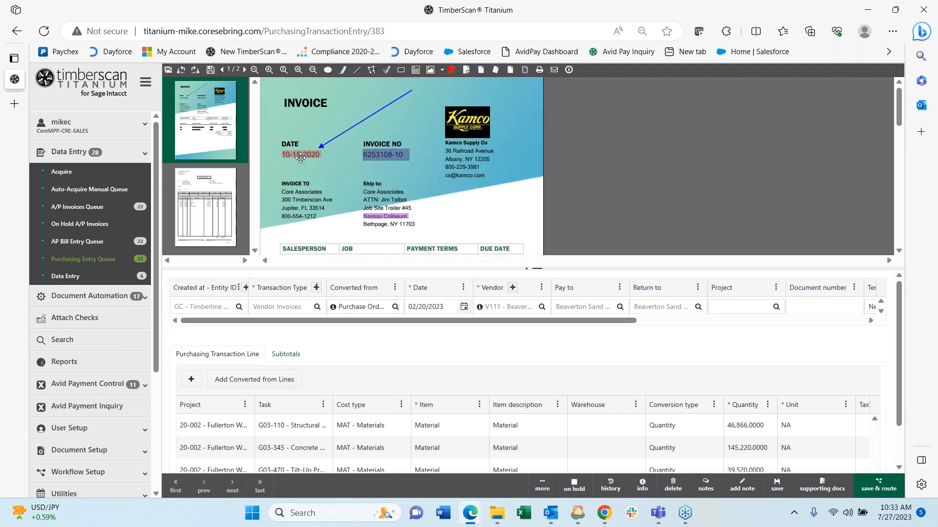
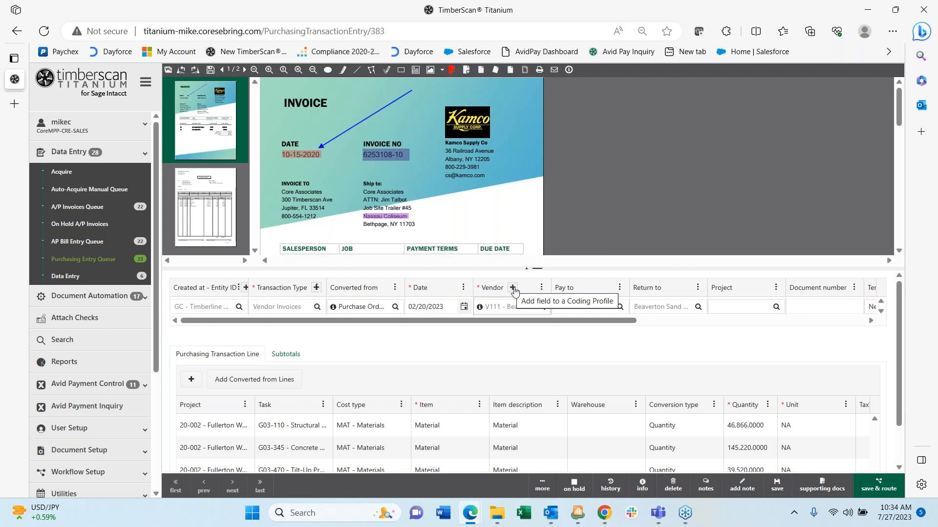
# Add the transaction's Vendor field to the Nassau Coliseum coding profile.
pyautogui.click(513, 288)
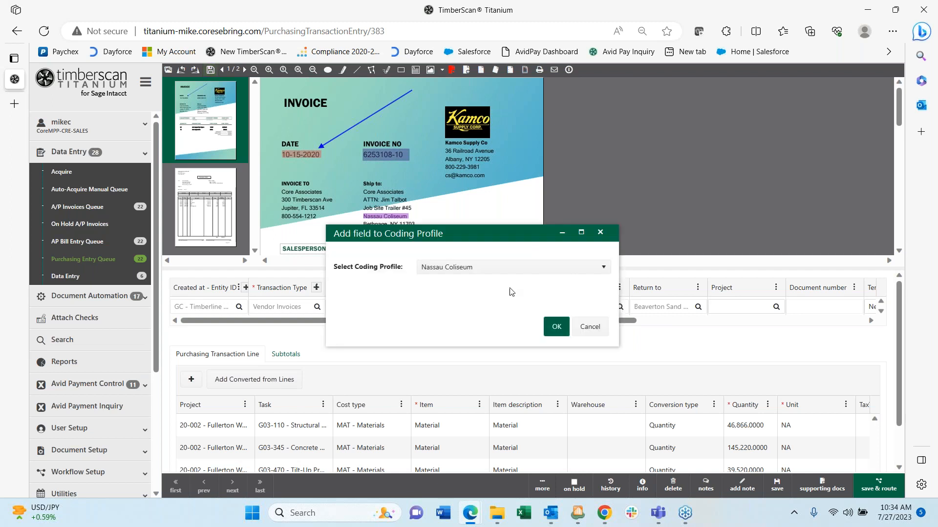
pyautogui.click(556, 327)
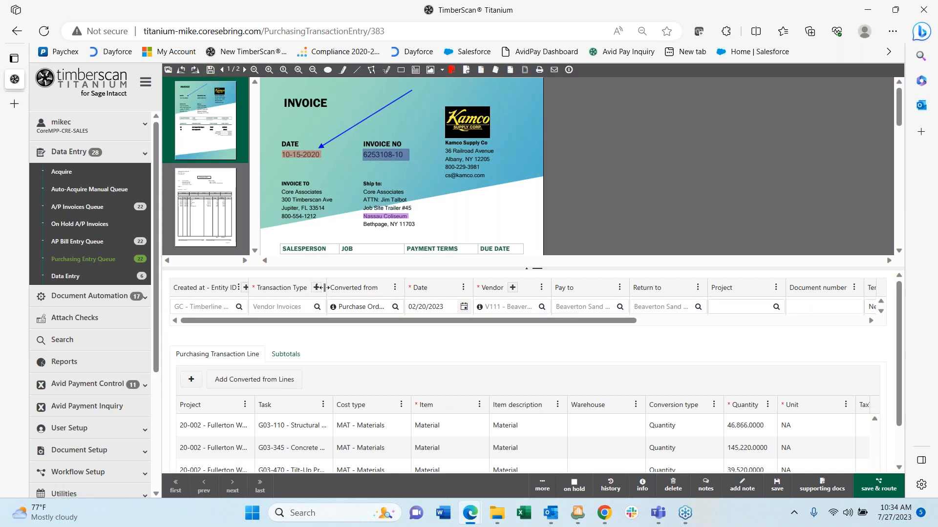
# Widen the Transaction Type and Created at - Entity ID columns in the transaction header.
pyautogui.moveTo(326, 288); pyautogui.dragTo(342, 288)
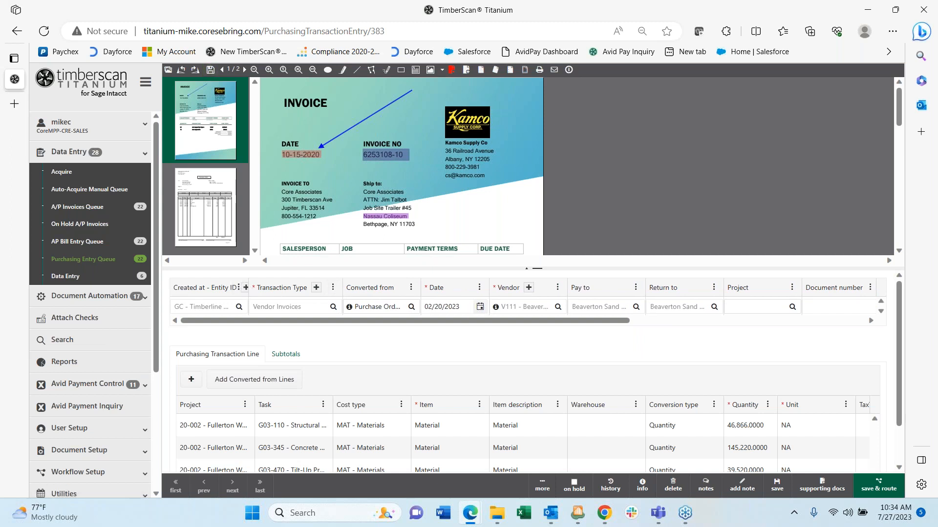
pyautogui.moveTo(247, 285); pyautogui.dragTo(252, 284)
pyautogui.moveTo(255, 284); pyautogui.dragTo(255, 286)
pyautogui.moveTo(249, 287)
pyautogui.mouseDown()
pyautogui.moveTo(293, 287)
pyautogui.moveTo(266, 287)
pyautogui.mouseUp()
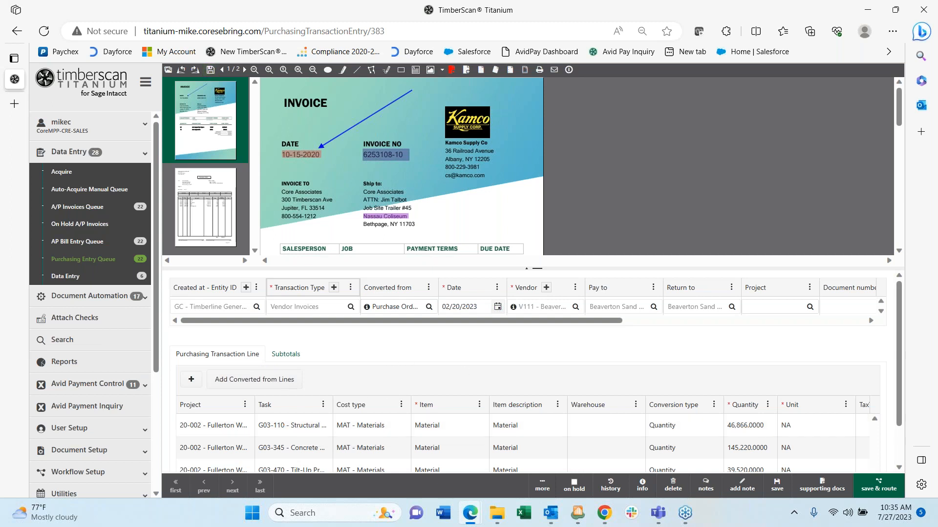
# Review the purchasing transaction lines and display the document's second page, the purchase order.
pyautogui.scroll(-1, 540, 434)
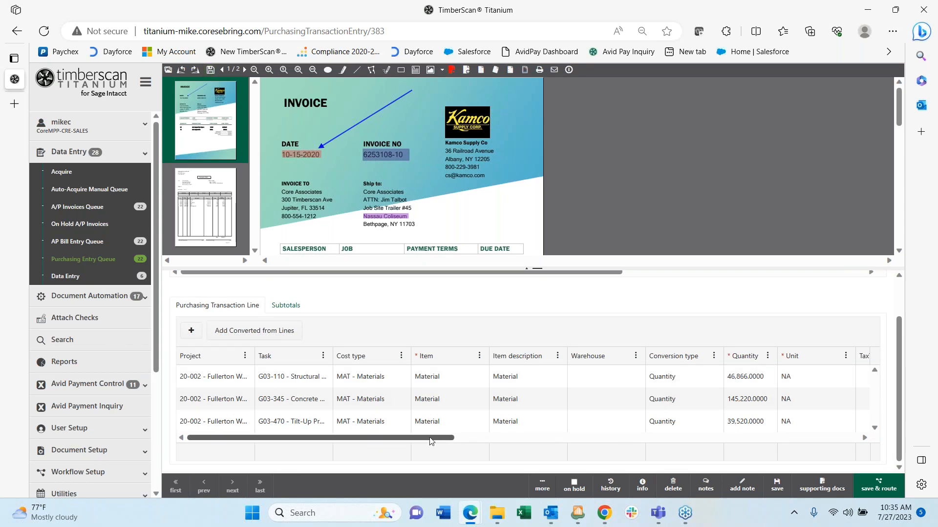
pyautogui.moveTo(433, 438); pyautogui.dragTo(370, 450)
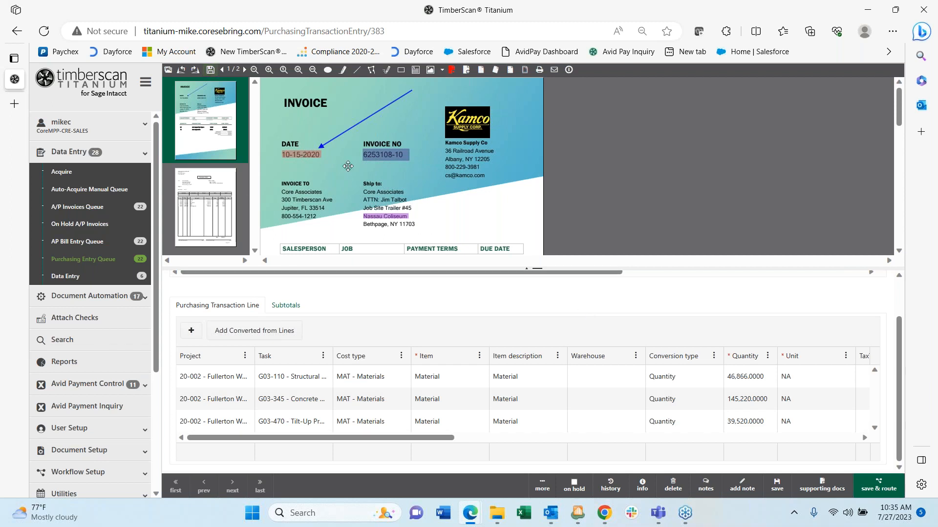
pyautogui.click(201, 209)
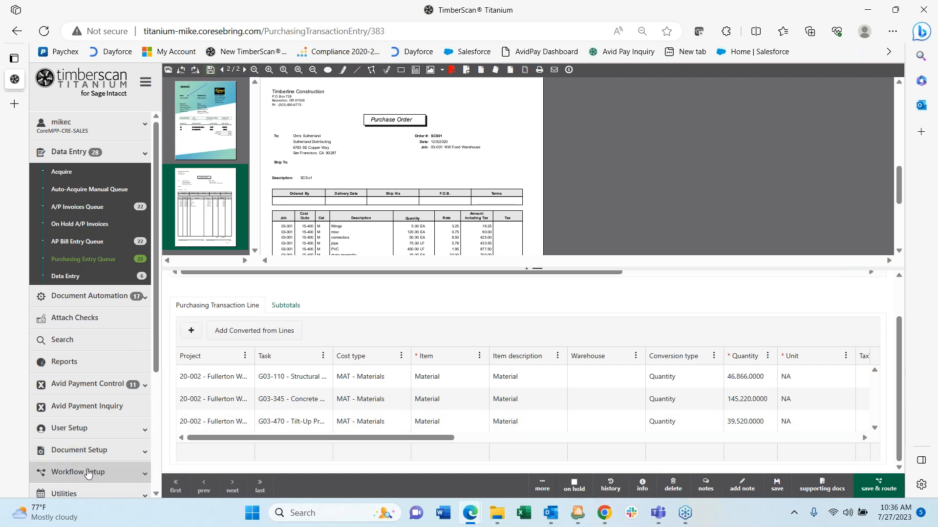
# Show the Workflow Setup options and return the document image to the Kamco invoice page.
pyautogui.scroll(-4, 92, 369)
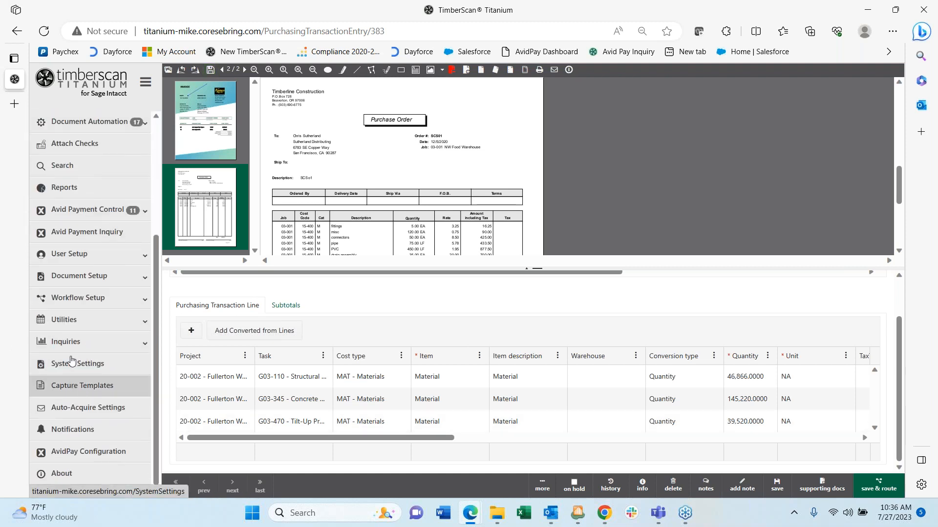
pyautogui.click(71, 299)
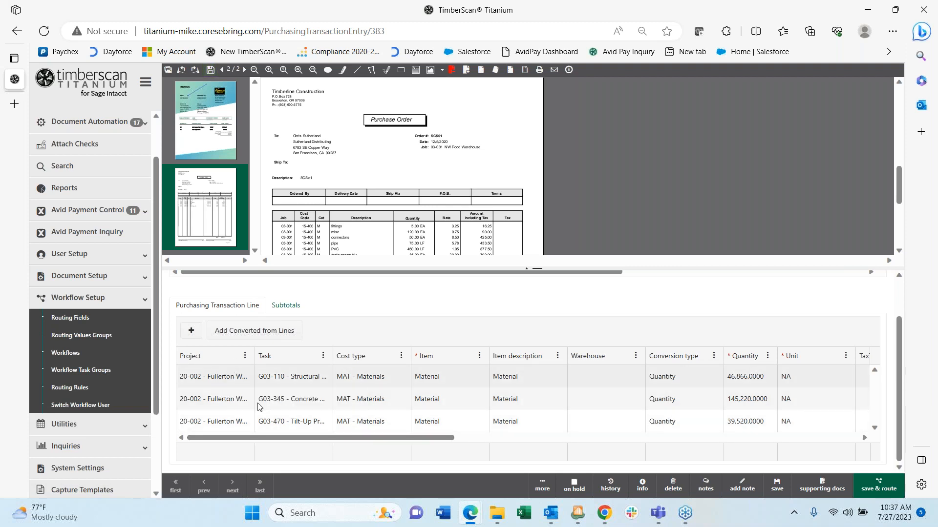
pyautogui.scroll(1, 304, 361)
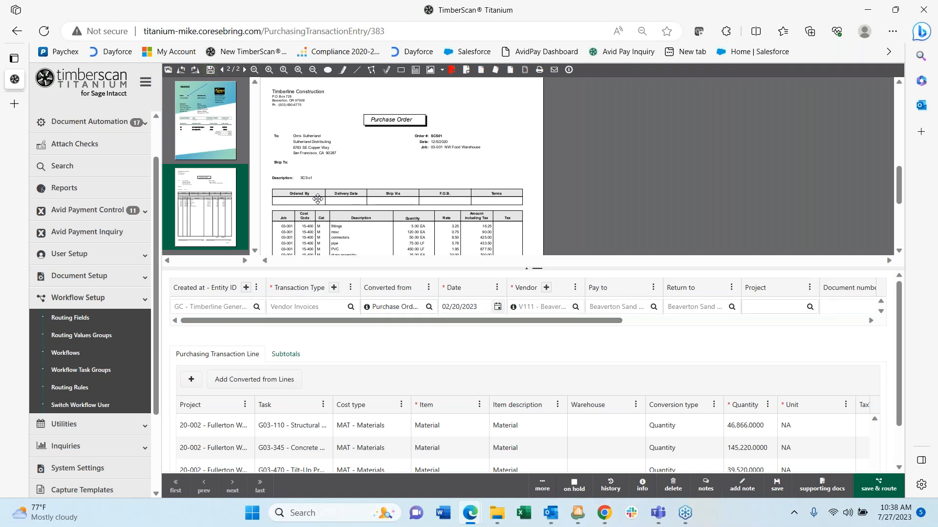
pyautogui.click(222, 142)
pyautogui.scroll(-3, 393, 186)
pyautogui.scroll(3, 400, 195)
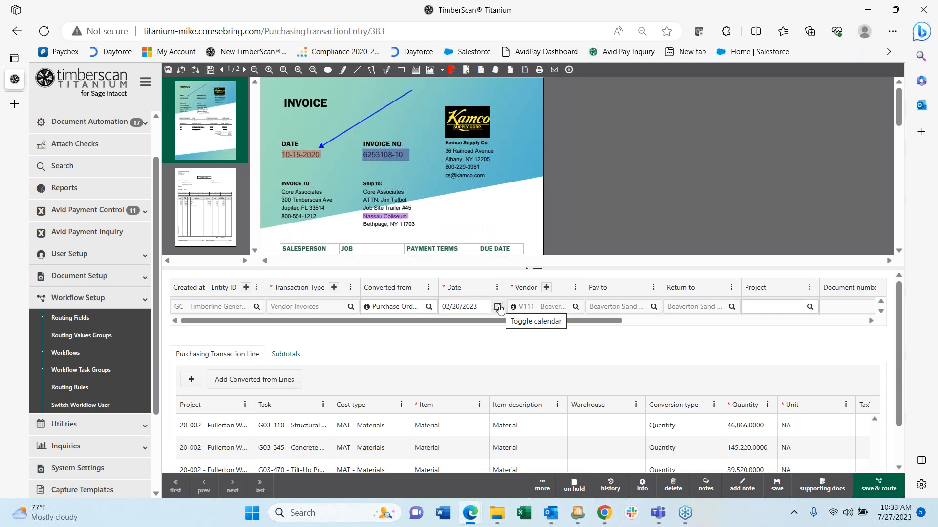
# Switch the entry screen to the side-by-side layout, hide the page thumbnails and narrow the image area to the invoice's width.
pyautogui.click(540, 488)
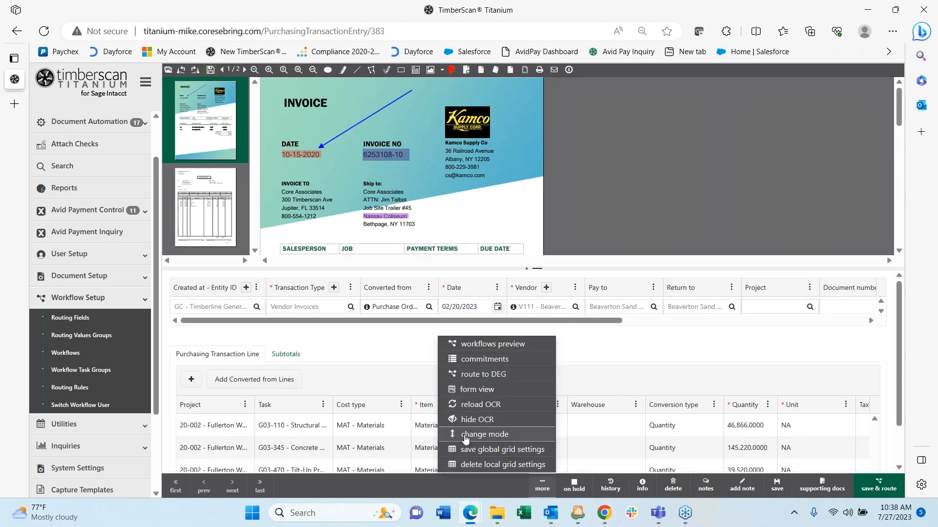
pyautogui.click(464, 435)
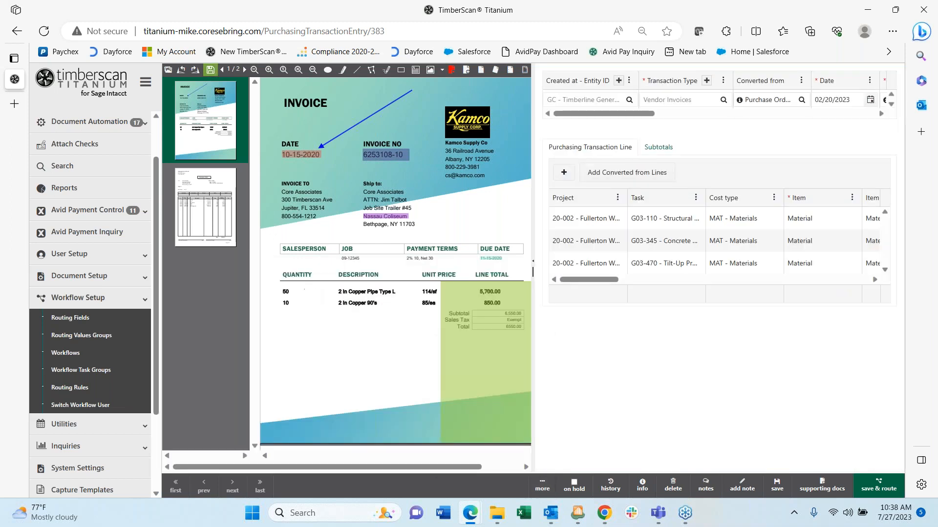
pyautogui.click(168, 71)
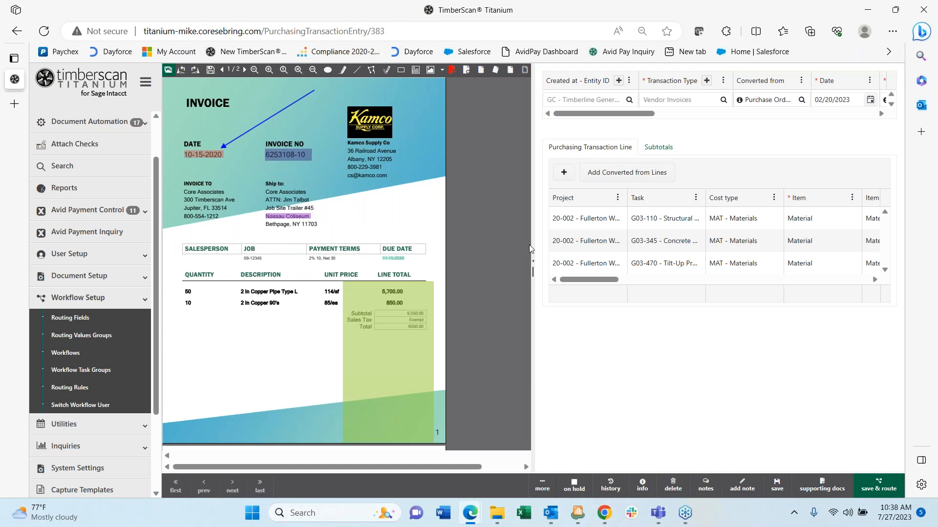
pyautogui.moveTo(534, 244); pyautogui.dragTo(449, 239)
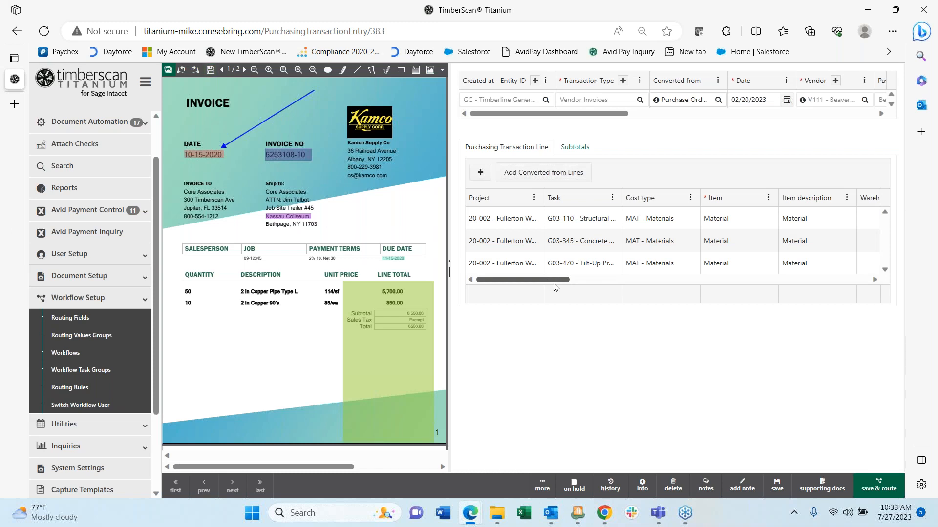
pyautogui.moveTo(549, 280); pyautogui.dragTo(526, 273)
# Change the layout mode to show the document in a separate window, move that window, and close it to restore the image above the fields.
pyautogui.click(542, 488)
pyautogui.click(493, 441)
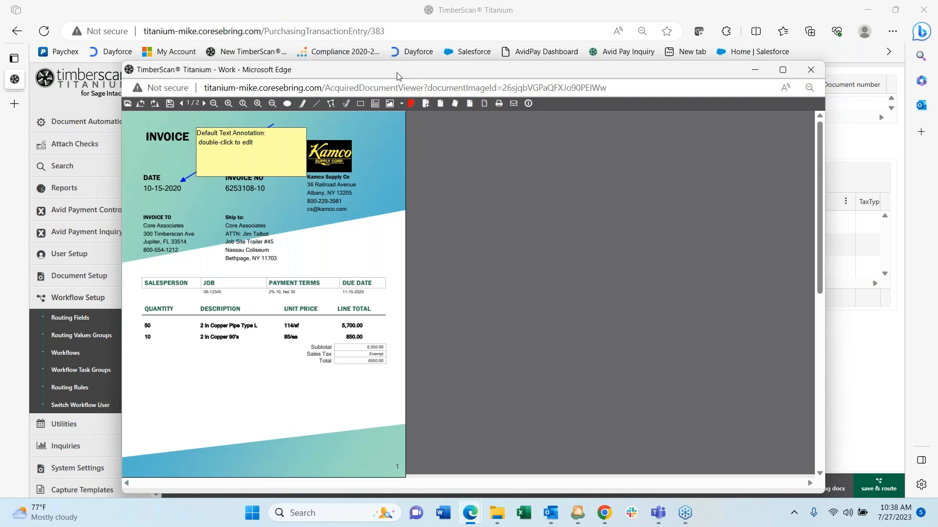
pyautogui.moveTo(397, 76); pyautogui.dragTo(263, 257)
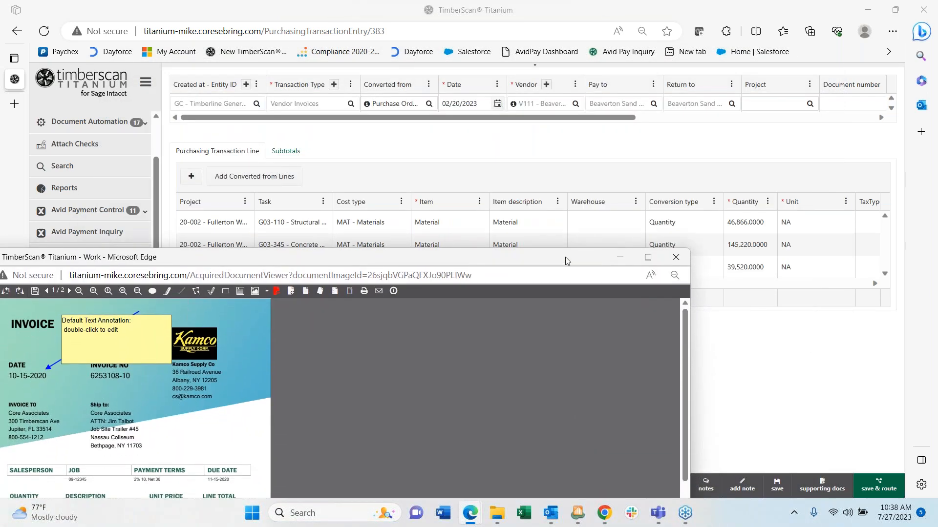
pyautogui.click(674, 257)
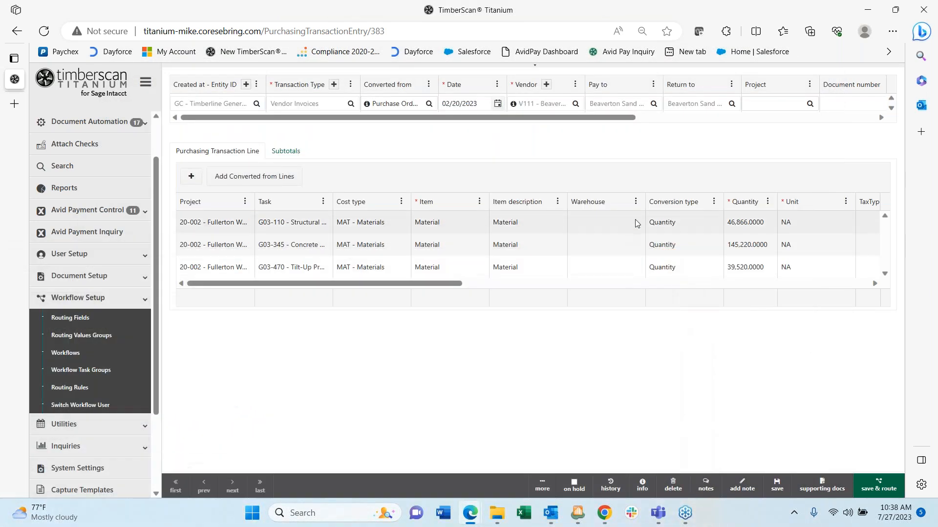
pyautogui.click(534, 69)
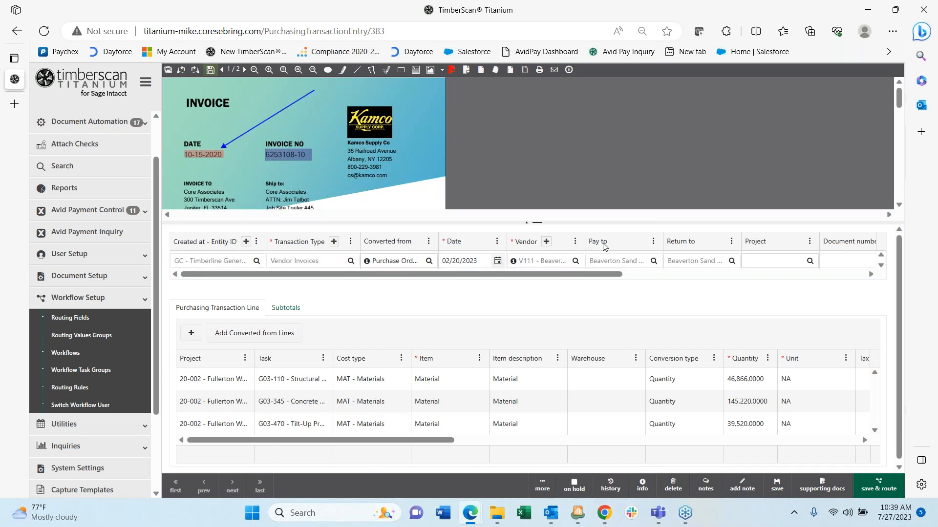
# Move the Project column ahead of Pay to in the transaction header.
pyautogui.moveTo(613, 275); pyautogui.dragTo(471, 352)
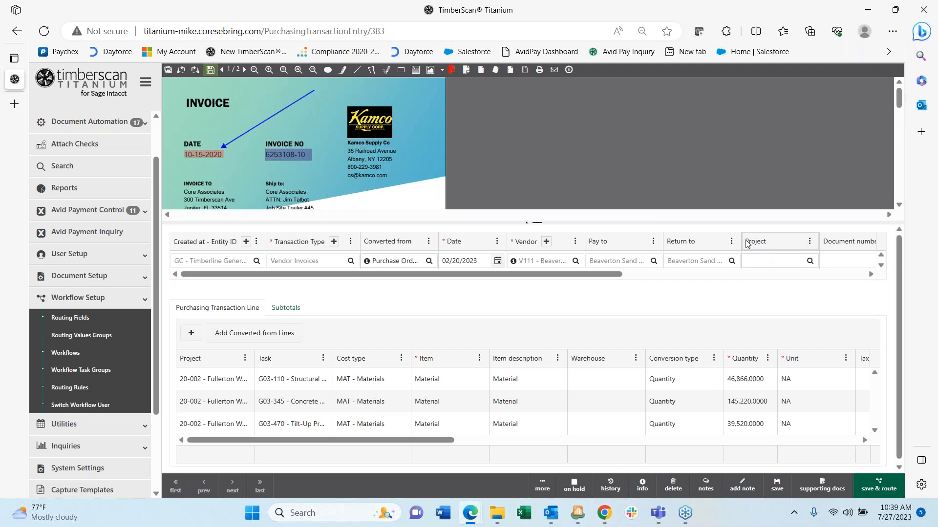
pyautogui.moveTo(746, 243); pyautogui.dragTo(597, 244)
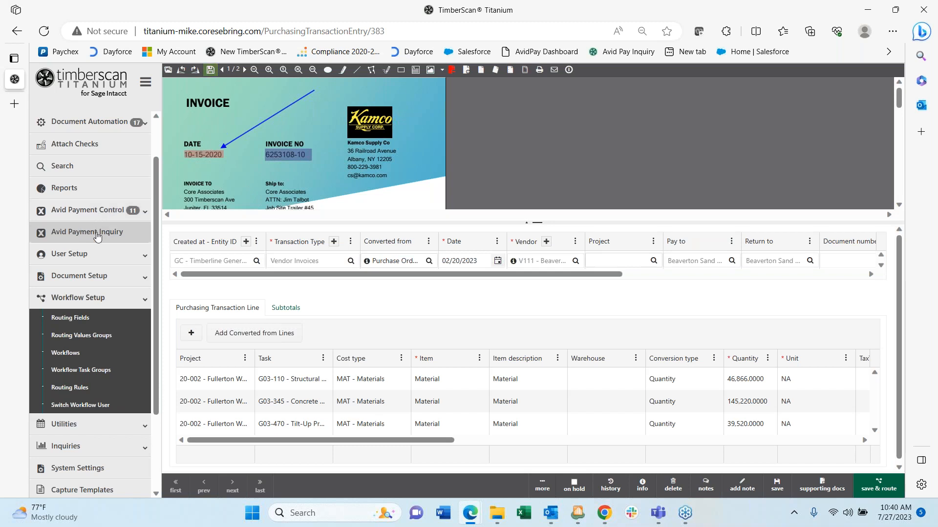
# Open the Workflow Task Queue under Document Automation and look through its task cards.
pyautogui.scroll(2, 114, 266)
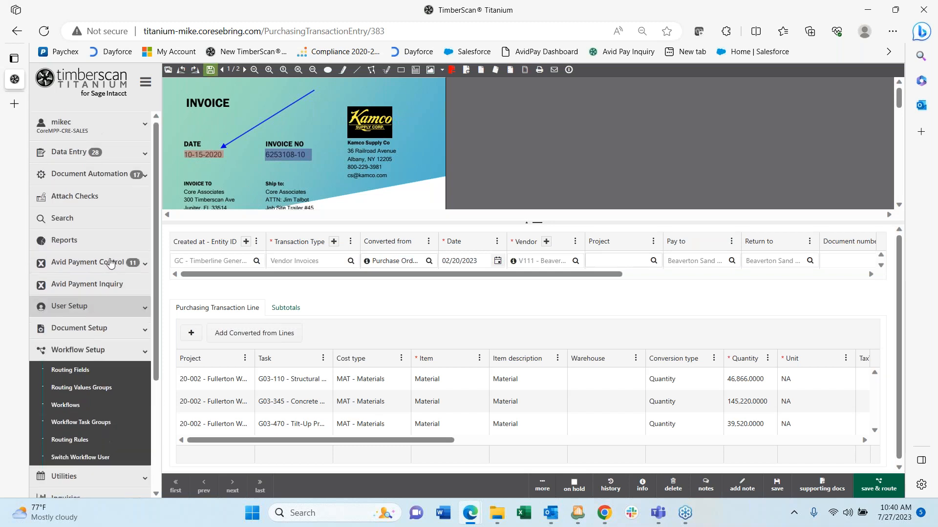
pyautogui.click(84, 184)
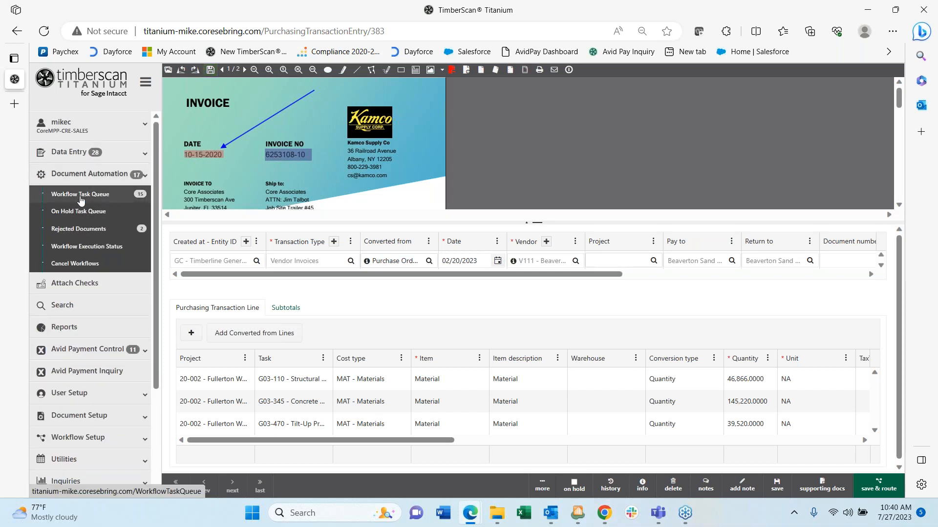
pyautogui.click(81, 195)
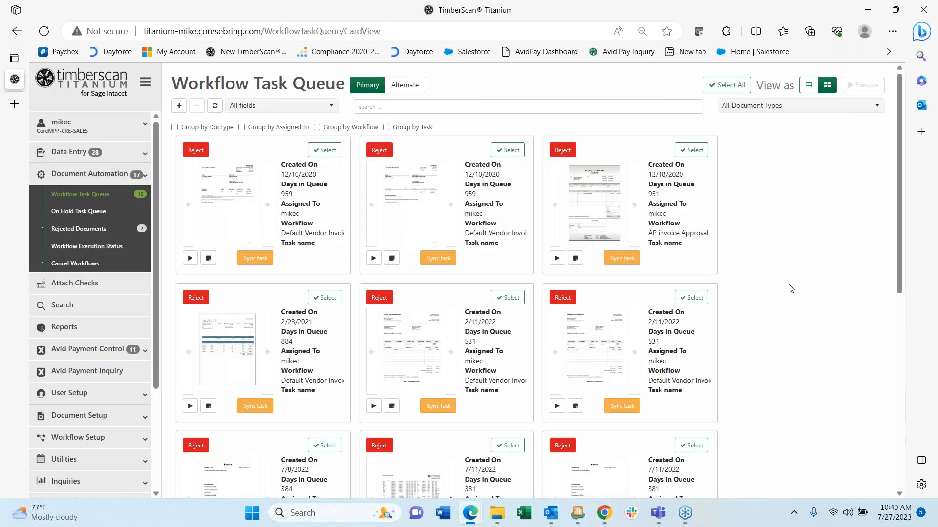
pyautogui.scroll(-8, 801, 285)
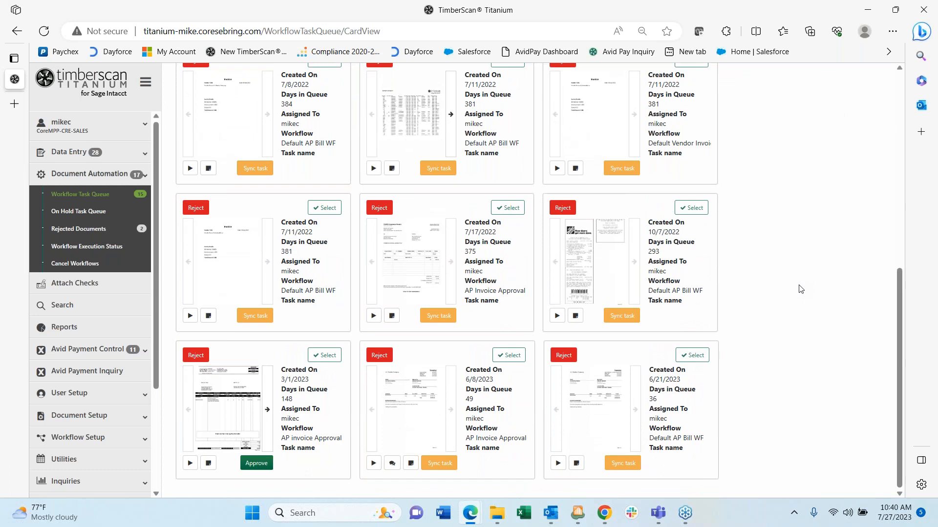
# Examine the queue, workflow, task and purchasing transaction details inside the first card of the Workflow Task Queue.
pyautogui.scroll(8, 799, 289)
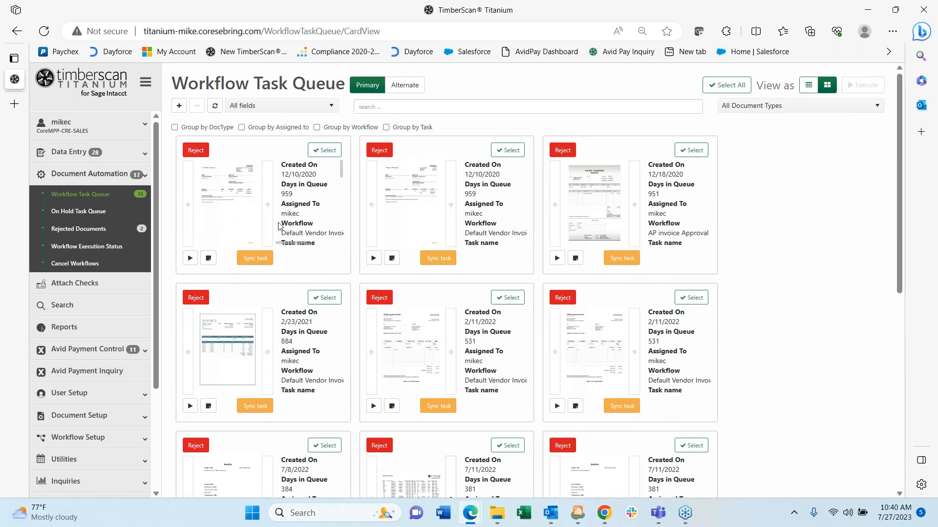
pyautogui.scroll(-6, 307, 190)
pyautogui.scroll(5, 308, 189)
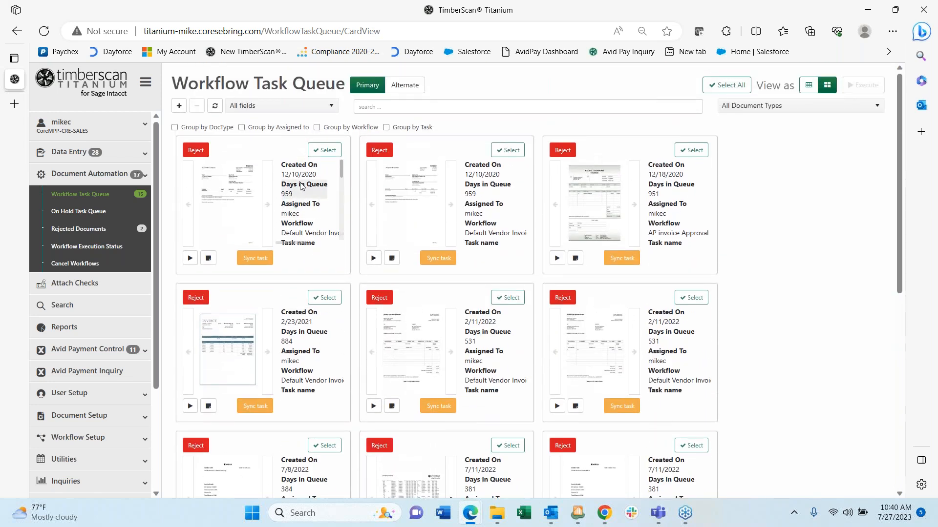
pyautogui.scroll(-4, 301, 189)
pyautogui.scroll(4, 302, 185)
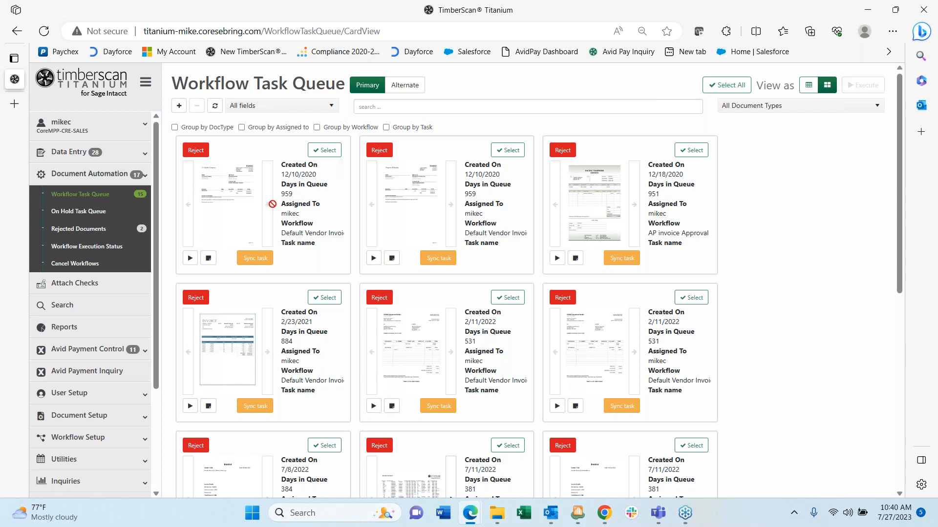
pyautogui.scroll(-5, 303, 203)
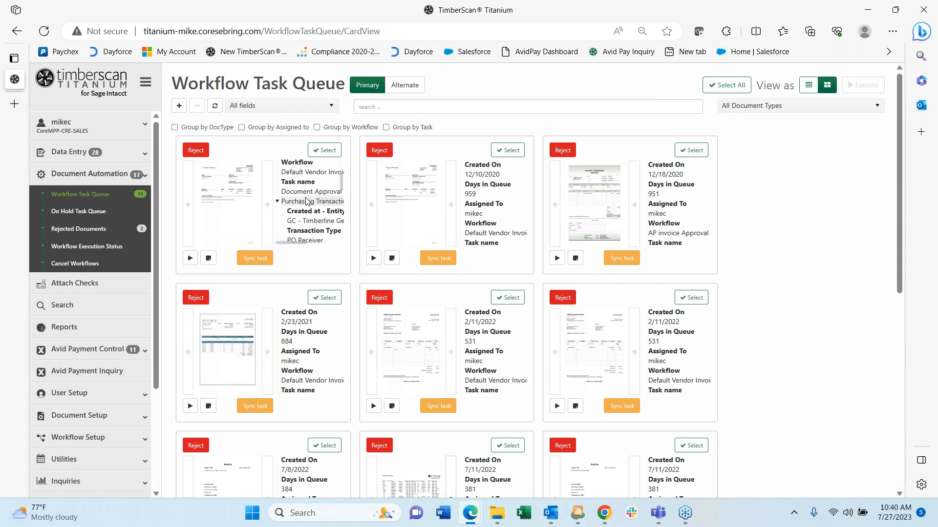
pyautogui.scroll(-5, 303, 209)
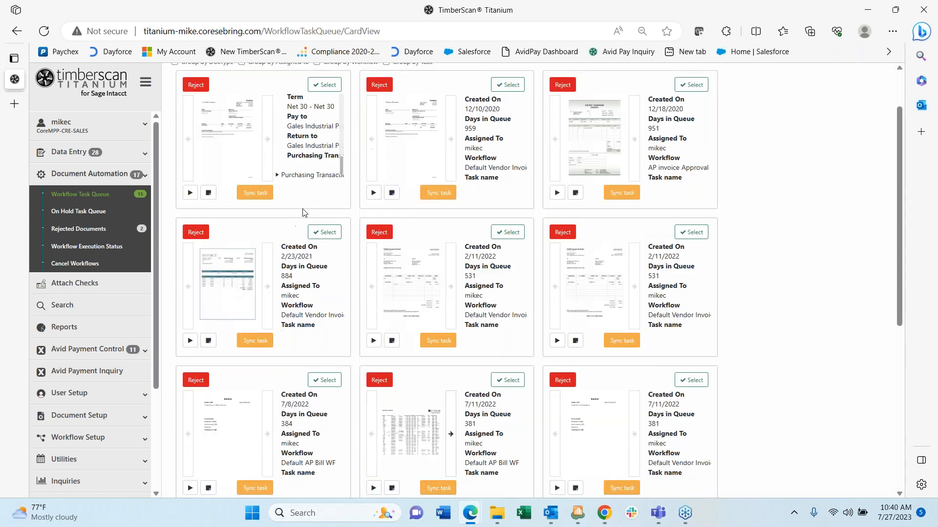
pyautogui.scroll(5, 311, 155)
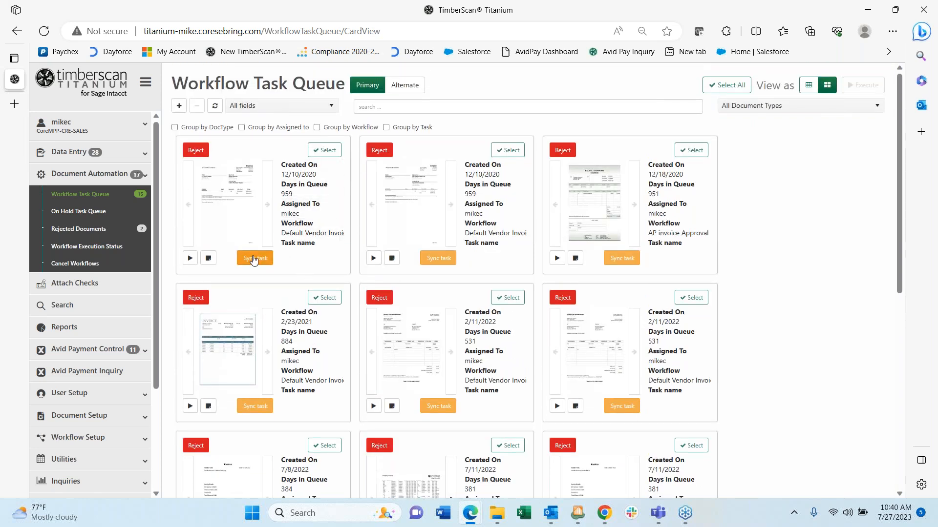
# Look through the bill details in the lower task cards, including the 3/1/2023 card that offers Approve.
pyautogui.scroll(-8, 324, 263)
pyautogui.scroll(-5, 326, 276)
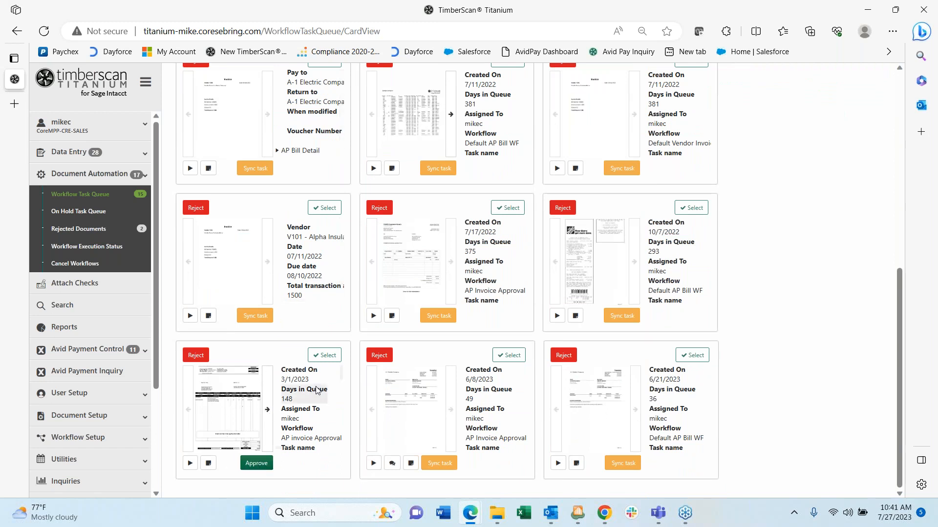
pyautogui.scroll(-5, 311, 386)
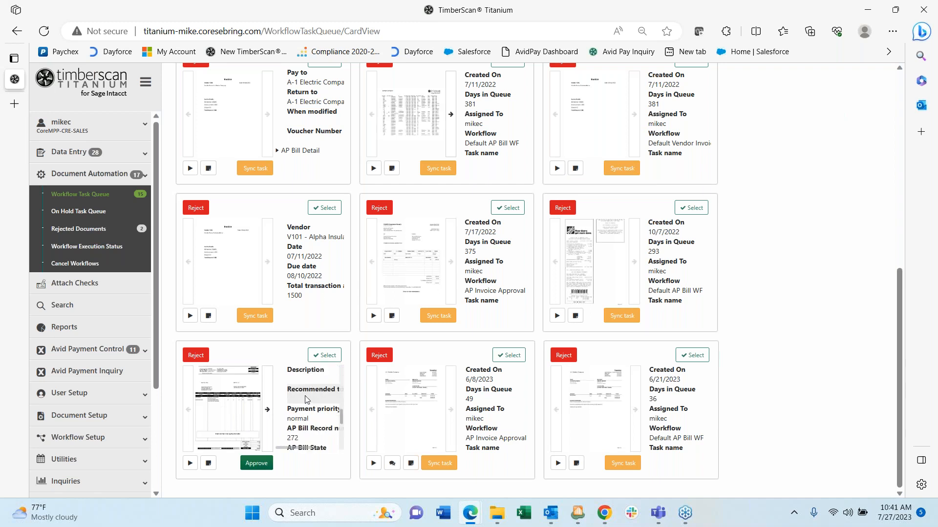
pyautogui.scroll(8, 303, 399)
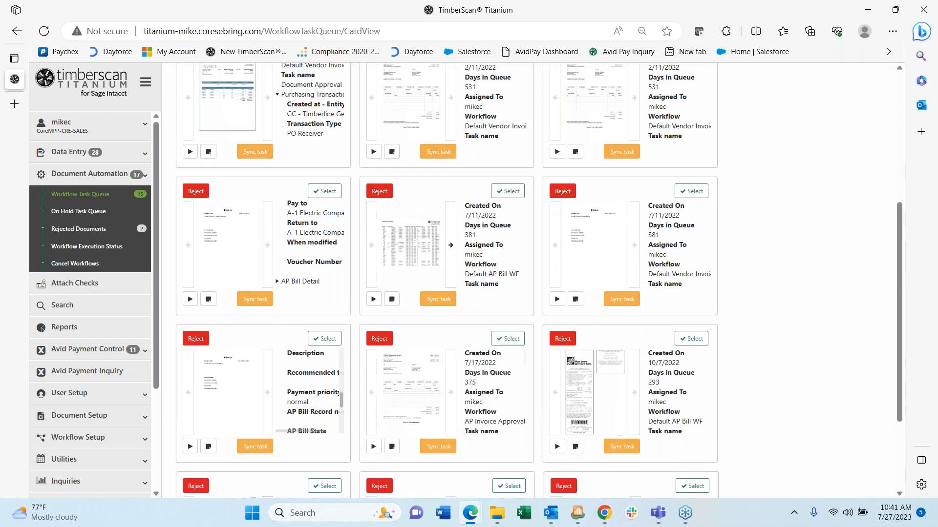
pyautogui.scroll(-3, 767, 294)
pyautogui.scroll(-5, 301, 390)
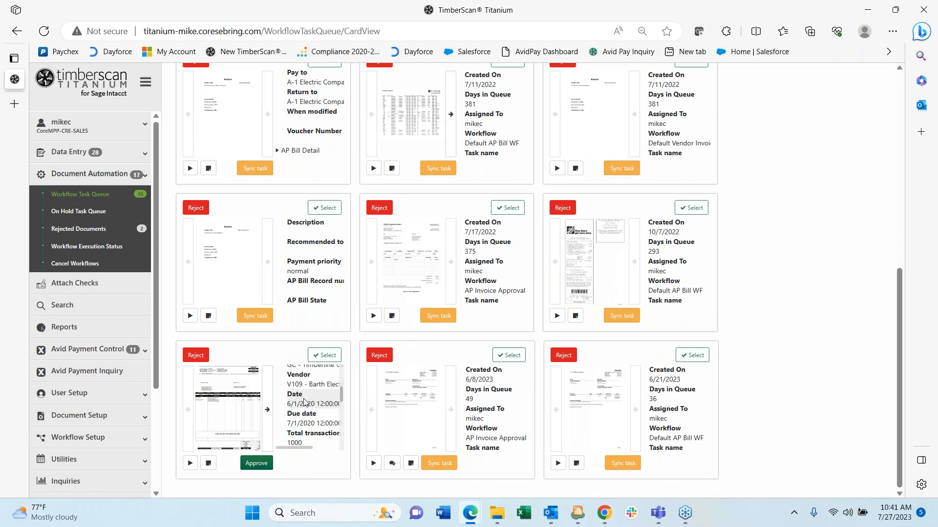
pyautogui.scroll(6, 303, 402)
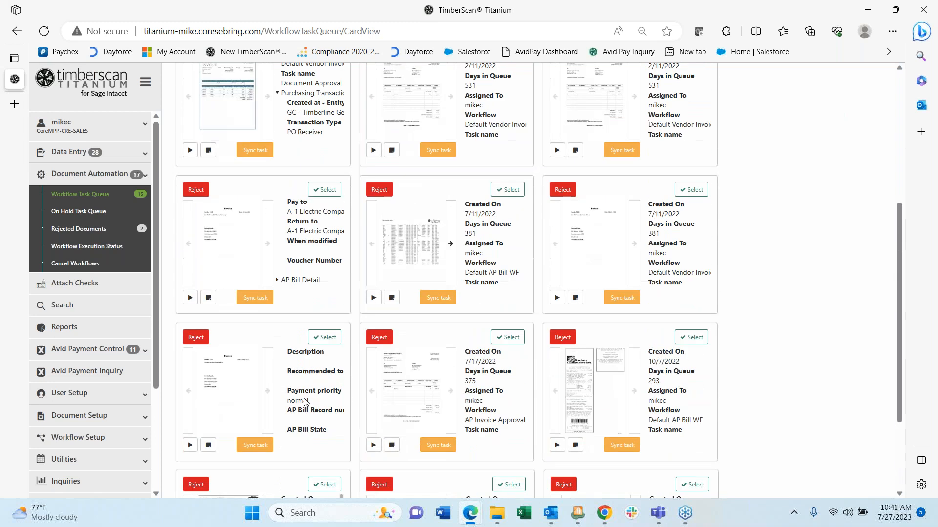
pyautogui.scroll(-3, 824, 238)
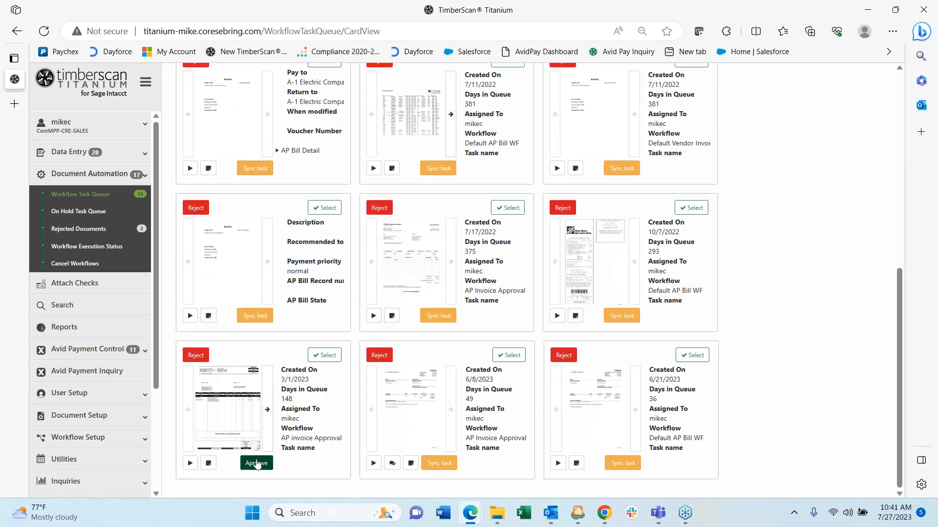
pyautogui.scroll(8, 851, 251)
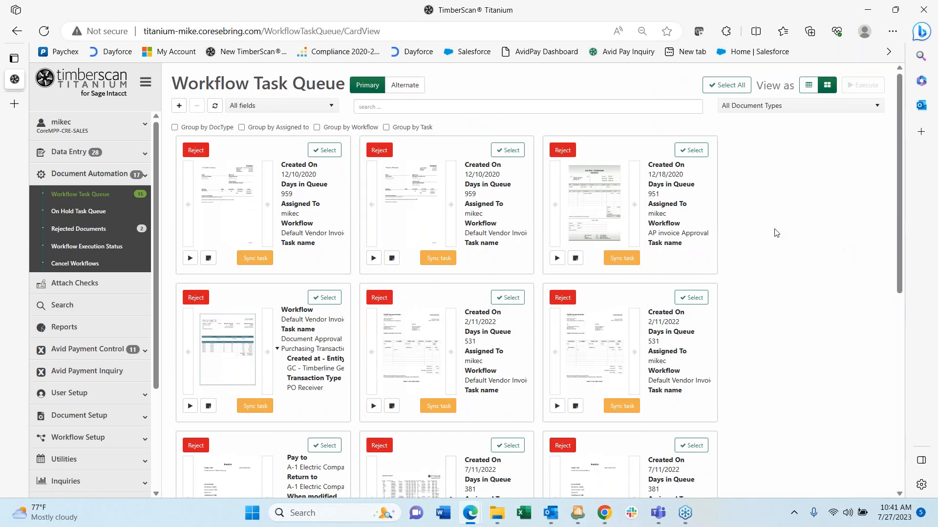
# Open the first task in the Workflow Task Queue for execution, dismiss the error, and collapse the navigation menu.
pyautogui.click(190, 257)
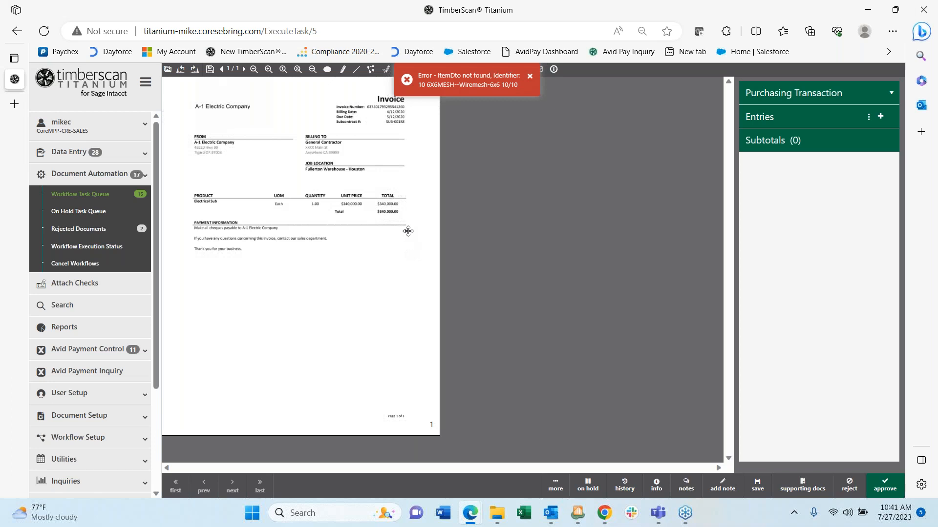
pyautogui.click(531, 76)
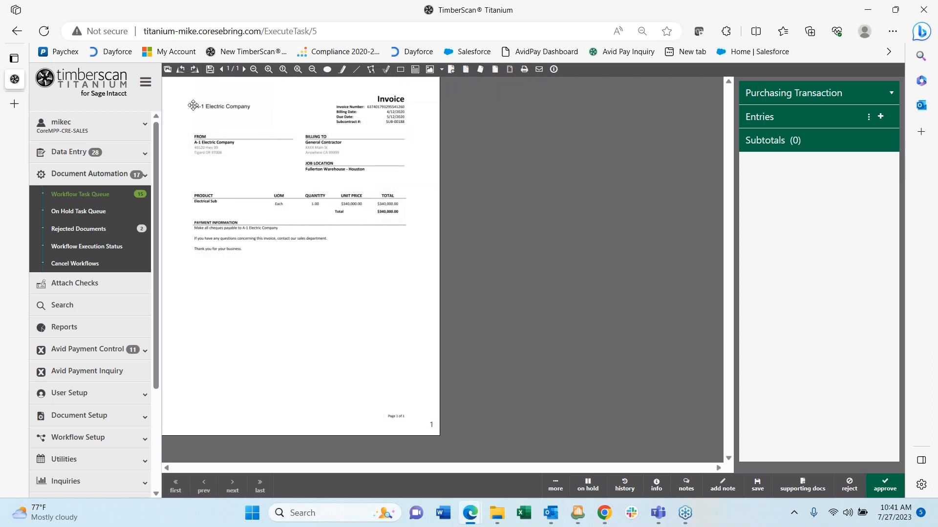
pyautogui.click(145, 84)
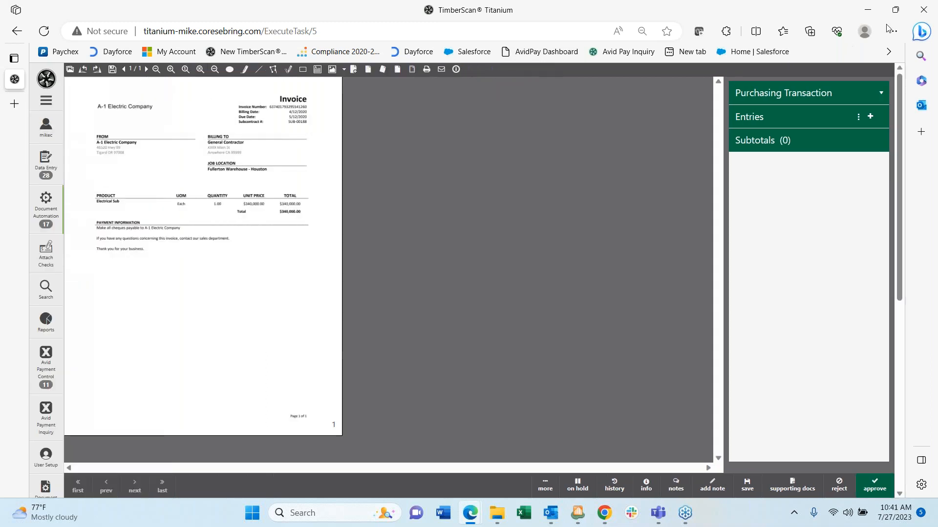
# Restore the browser window to a smaller size and widen it until the invoice and the transaction fields fit side by side.
pyautogui.moveTo(895, 10)
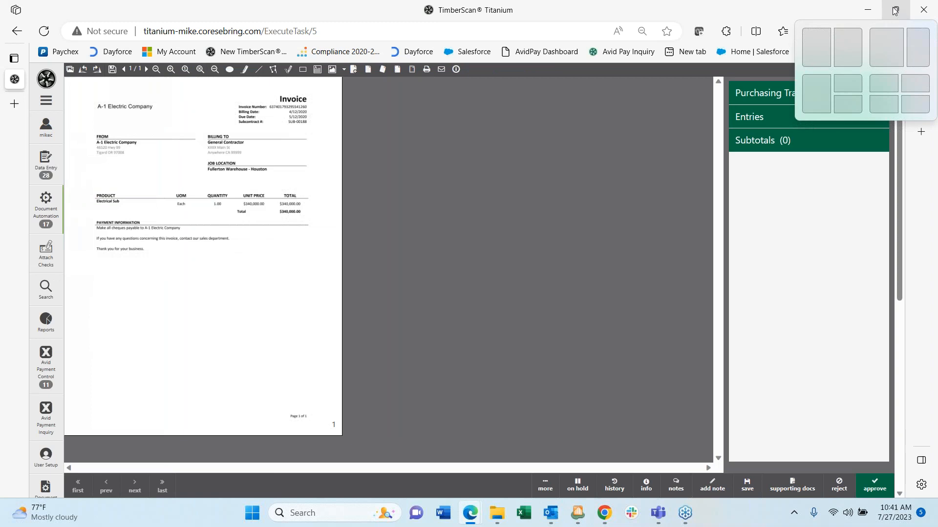
pyautogui.click(895, 10)
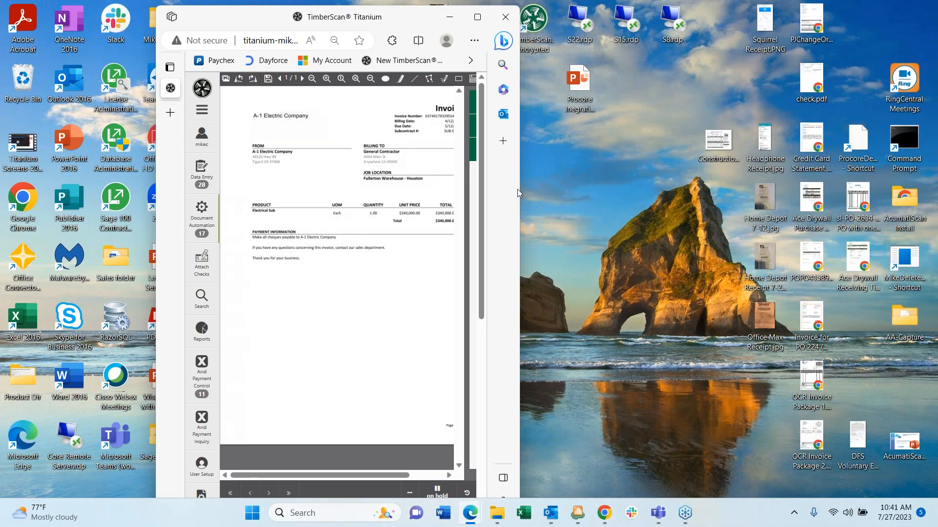
pyautogui.moveTo(521, 190); pyautogui.dragTo(699, 163)
pyautogui.moveTo(529, 16); pyautogui.dragTo(528, 13)
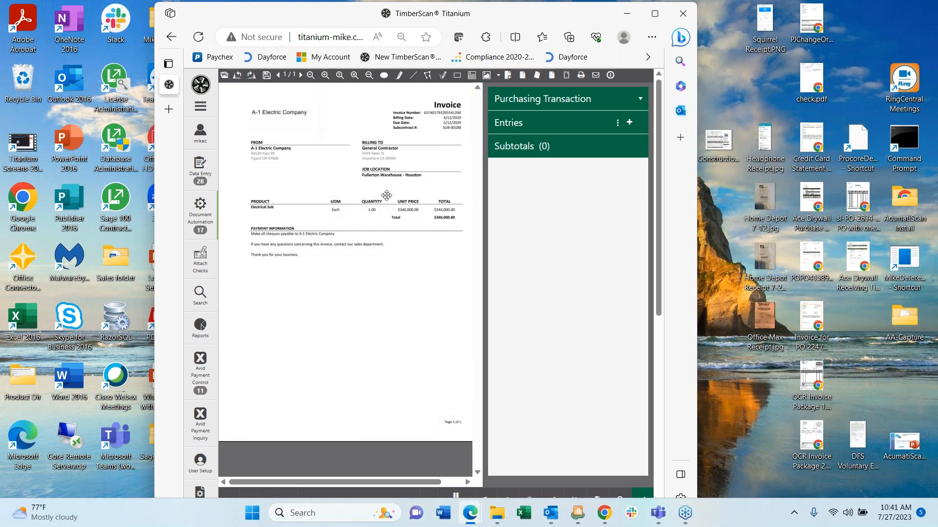
# Add a new purchasing transaction line under Entries, place the cursor in its Cost type field, and maximize the browser window.
pyautogui.click(629, 122)
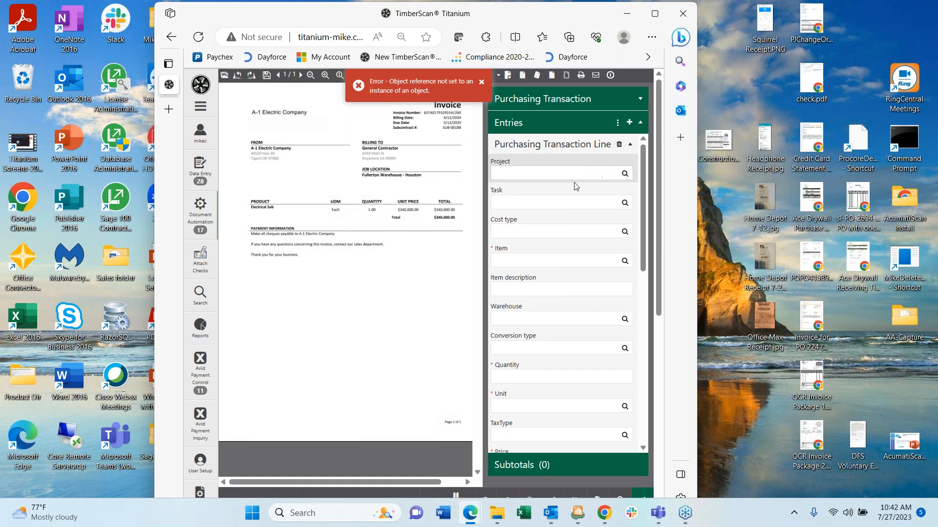
pyautogui.click(507, 232)
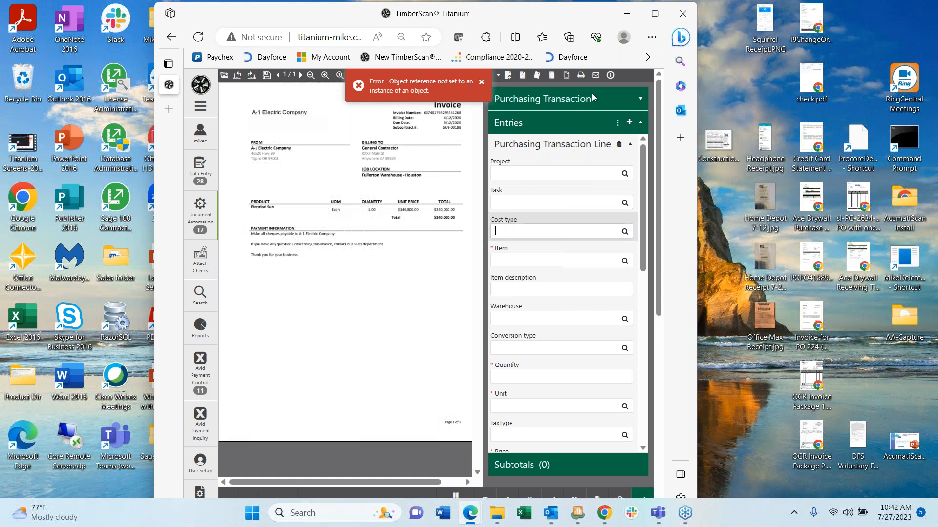
pyautogui.click(655, 13)
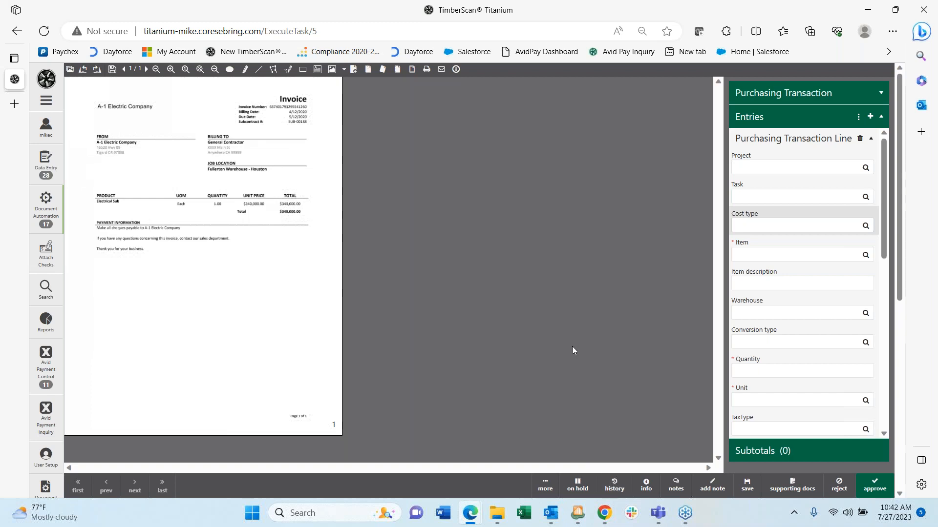
# Open the task's Reject dialog to view the Reject to destinations, cancel it, and expand the navigation menu.
pyautogui.click(838, 484)
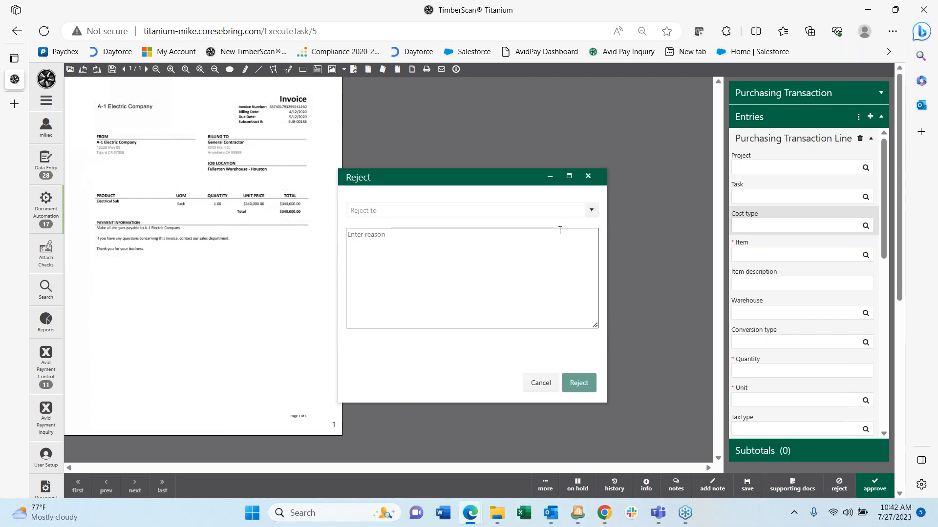
pyautogui.click(591, 211)
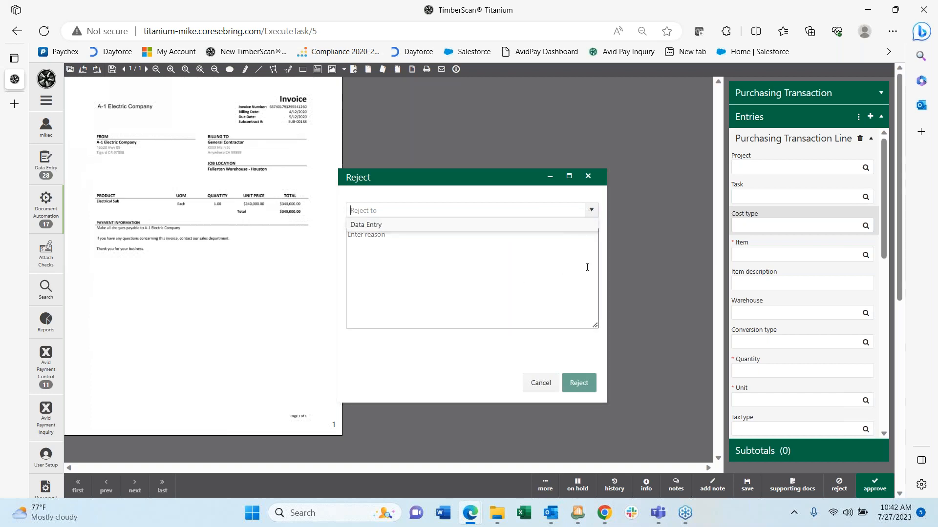
pyautogui.click(648, 245)
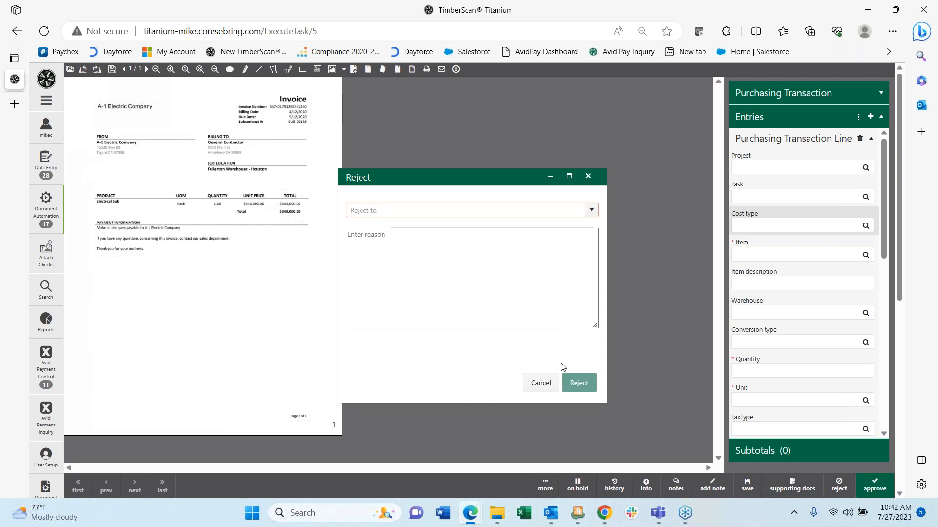
pyautogui.click(541, 383)
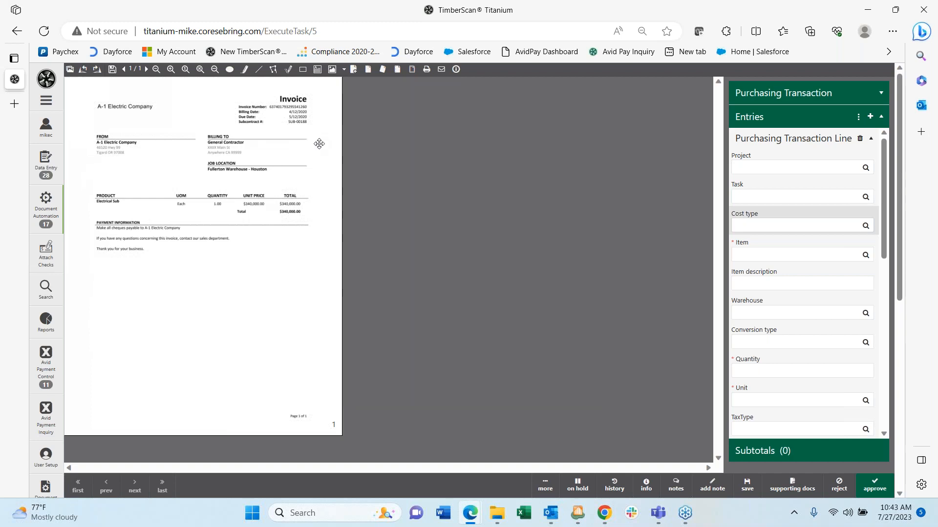
pyautogui.click(50, 104)
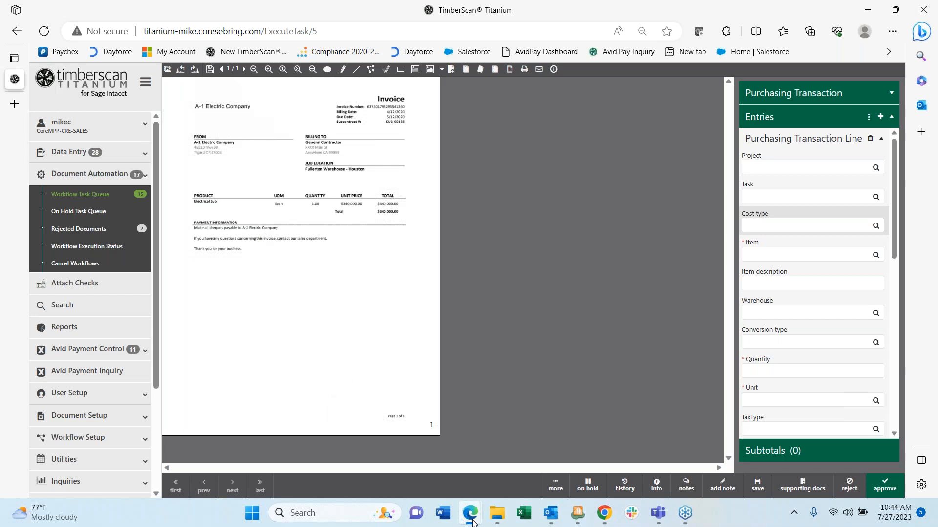
# Switch to the A-1 Electric Company bill in Sage Intacct, view its header, and show the Accounts Payable module options.
pyautogui.moveTo(471, 518)
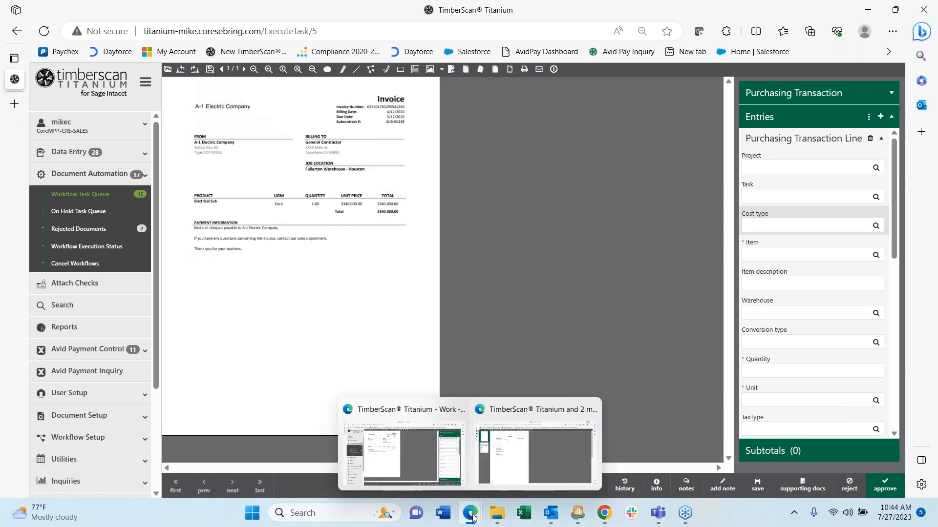
pyautogui.click(494, 465)
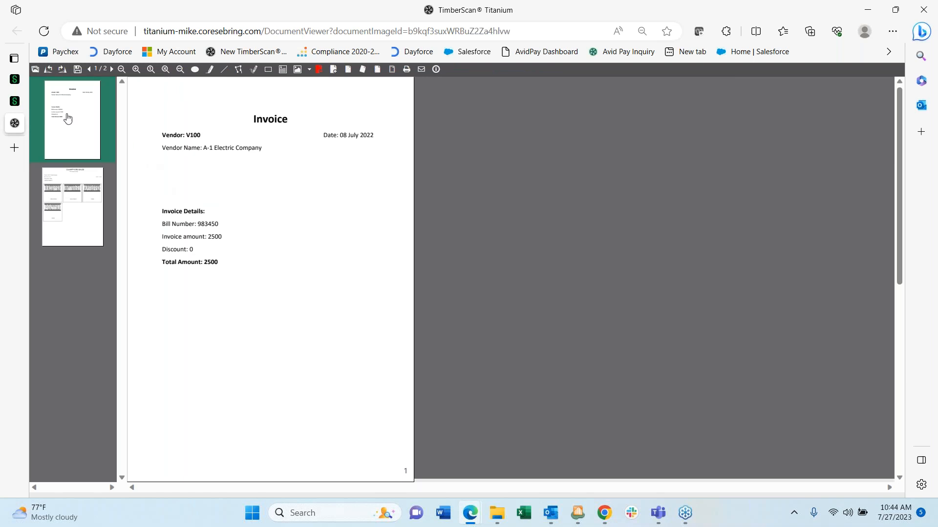
pyautogui.click(15, 101)
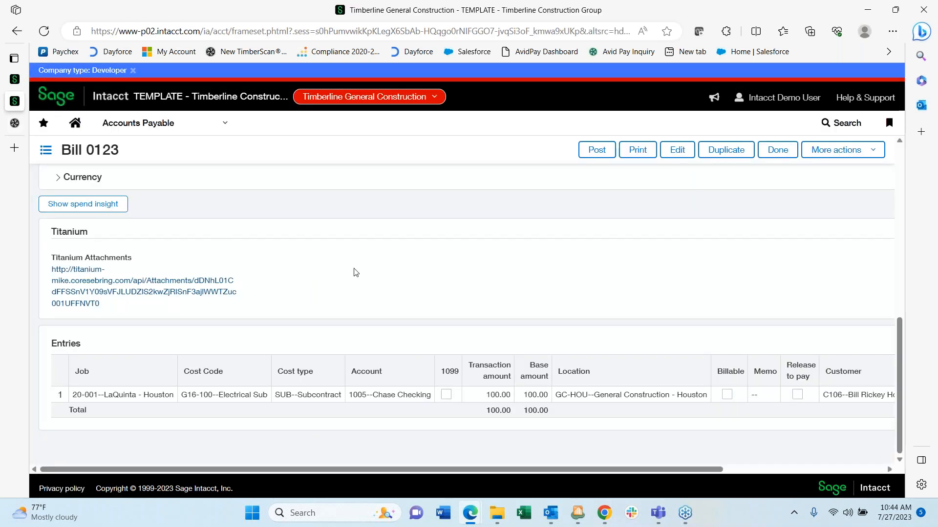
pyautogui.scroll(10, 361, 269)
pyautogui.scroll(2, 343, 252)
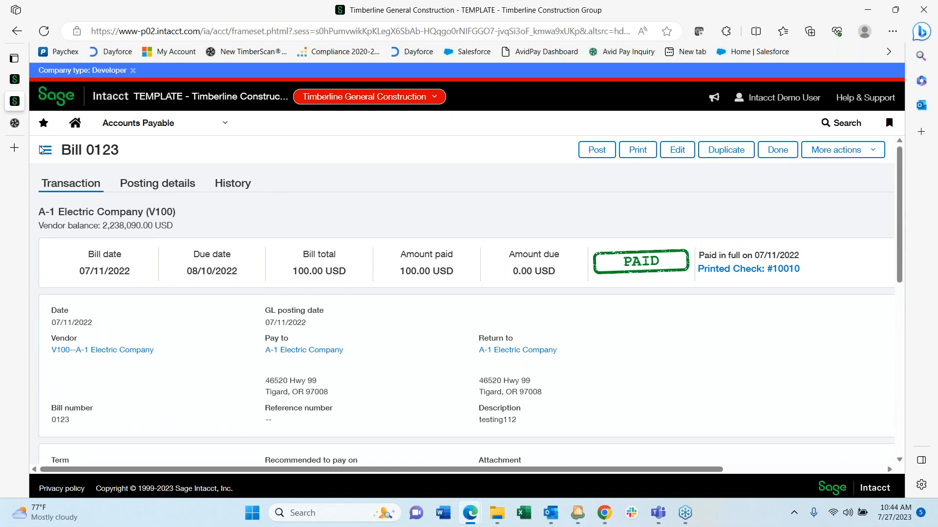
pyautogui.click(147, 128)
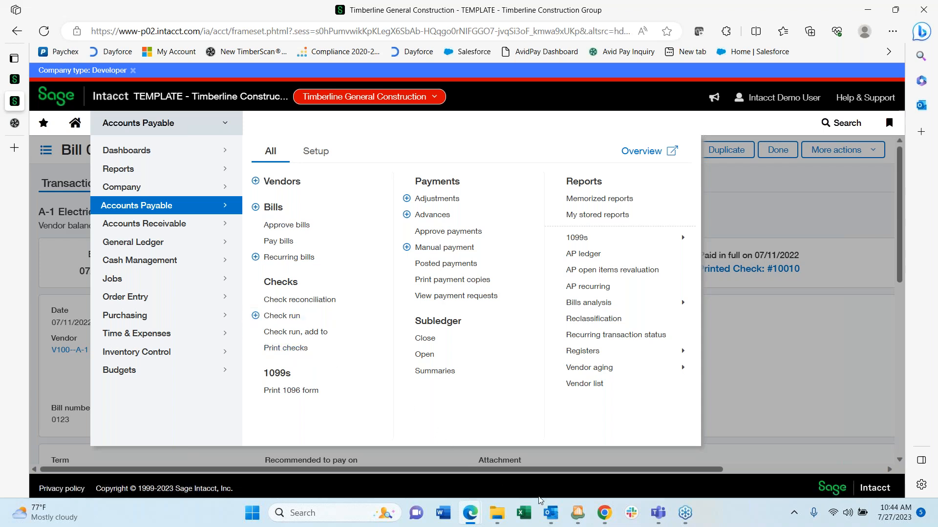
# Switch back to the TimberScan Titanium task window and expand Avid Payment Control in the navigation menu.
pyautogui.moveTo(490, 505)
pyautogui.moveTo(466, 519)
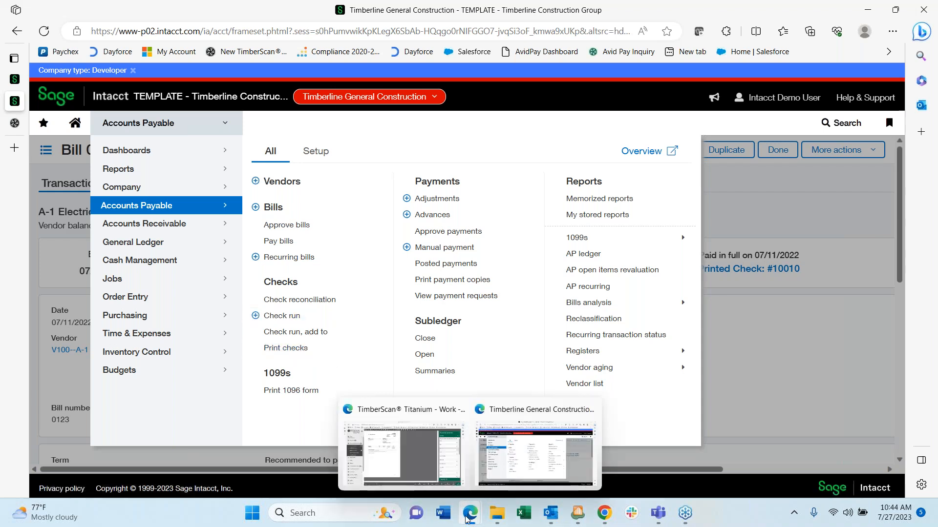
pyautogui.click(414, 452)
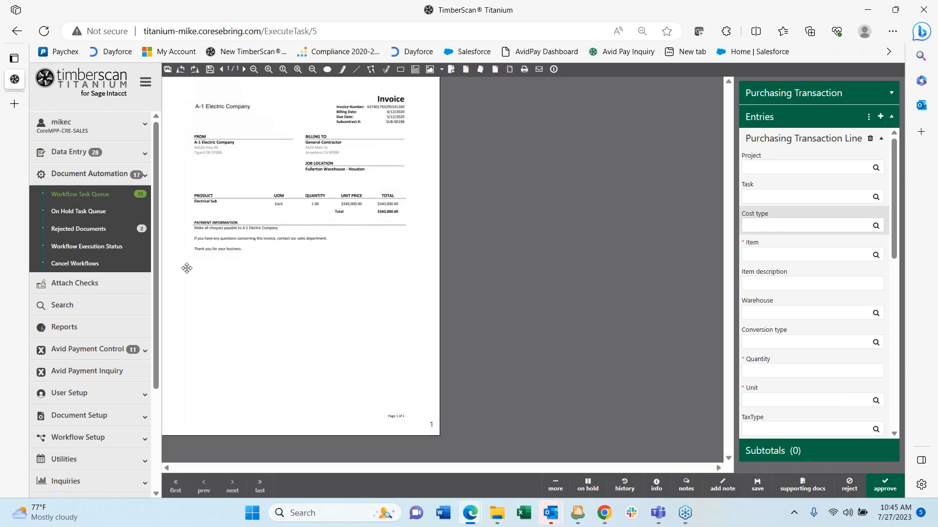
pyautogui.click(91, 350)
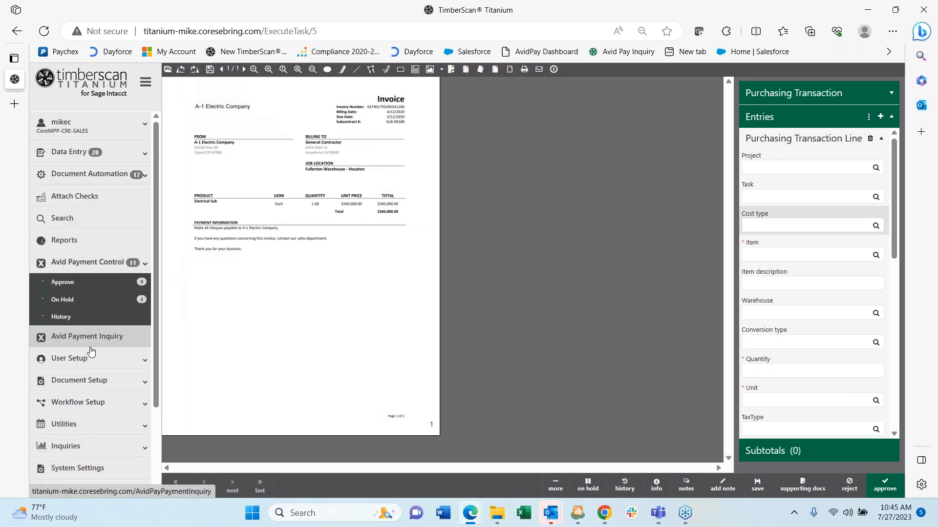
# Open the Avid payments pending approval and browse all of them in the payment detail view.
pyautogui.click(62, 284)
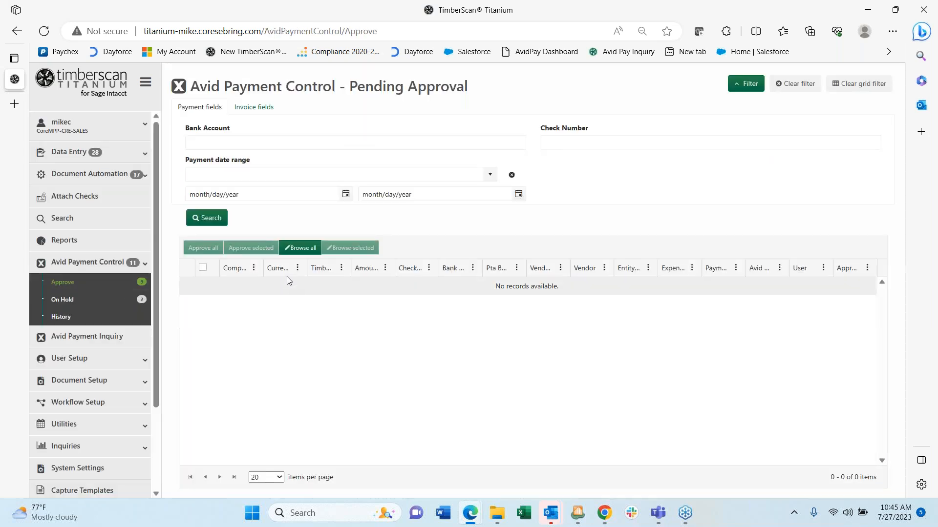
pyautogui.click(300, 247)
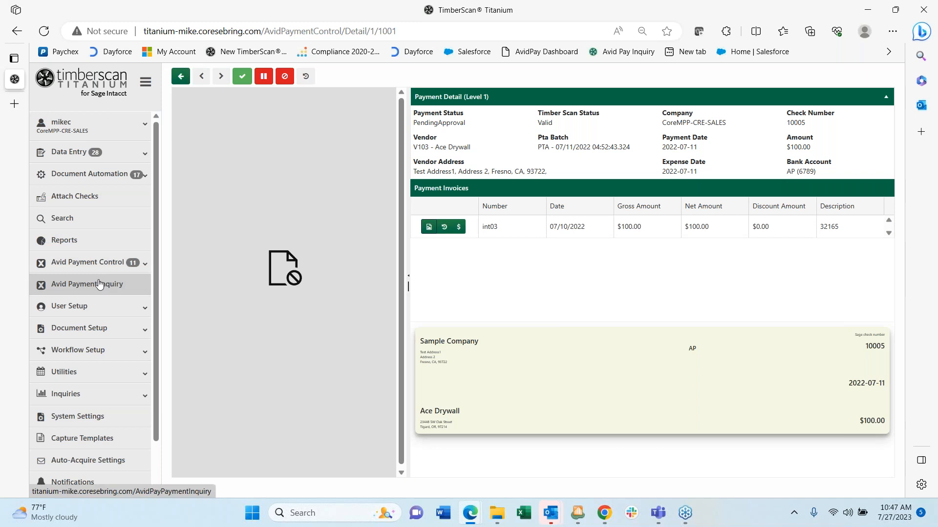
# Switch to Sage Intacct to view the Accounts Payable check run option, and return to the TimberScan Titanium payment detail.
pyautogui.moveTo(609, 513)
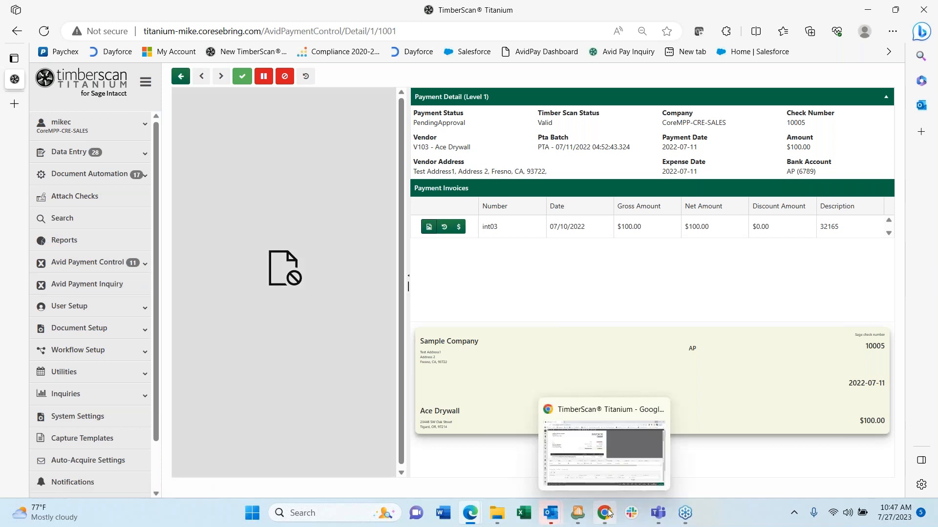
pyautogui.moveTo(555, 516)
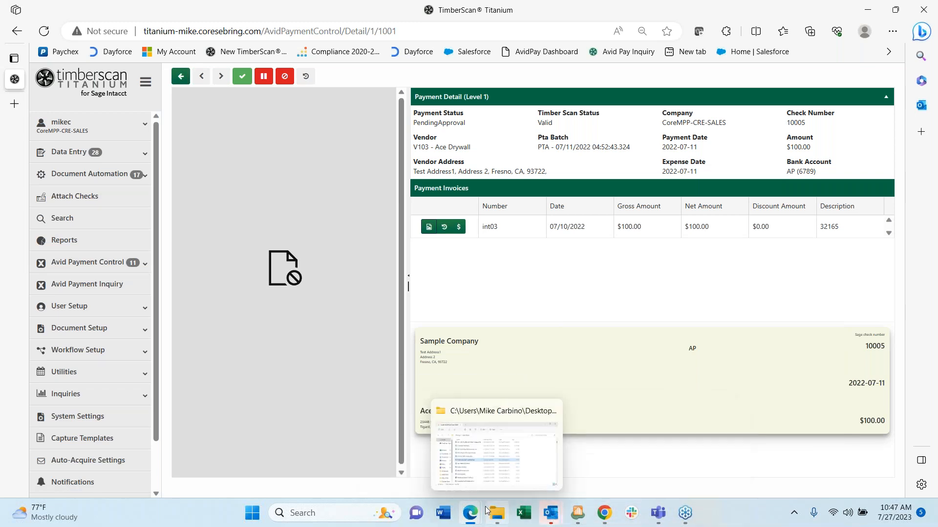
pyautogui.moveTo(487, 510)
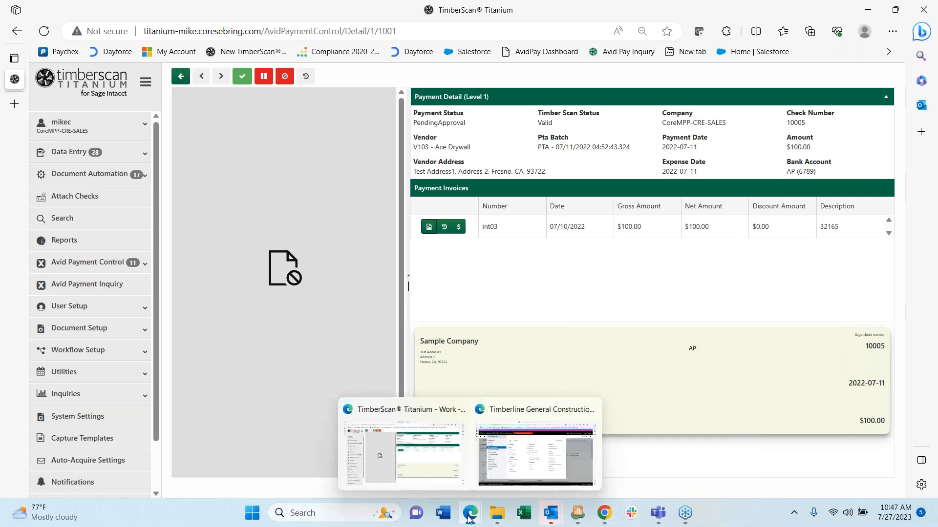
pyautogui.click(487, 485)
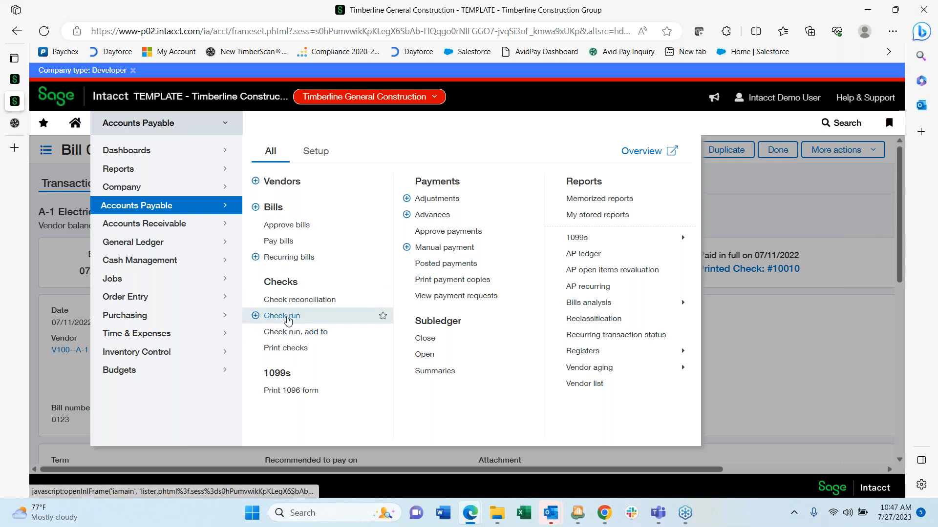
pyautogui.moveTo(471, 512)
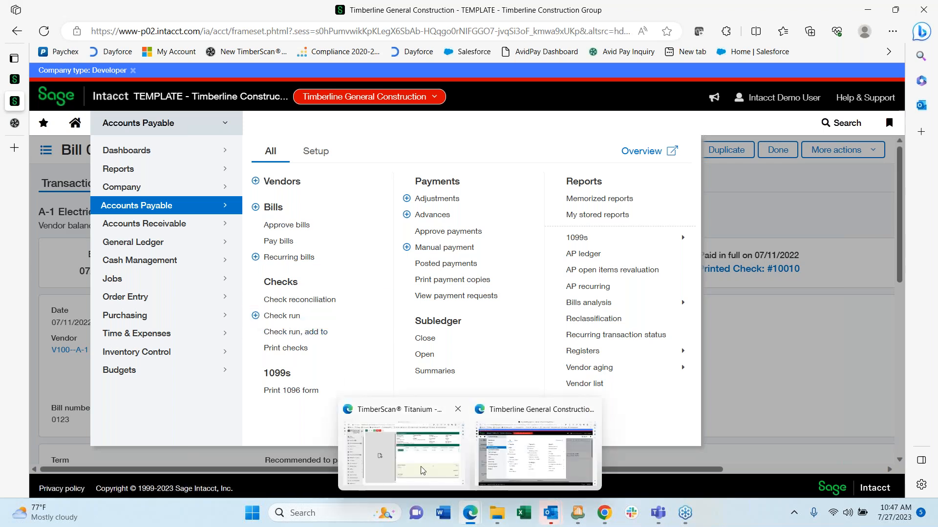
pyautogui.click(423, 471)
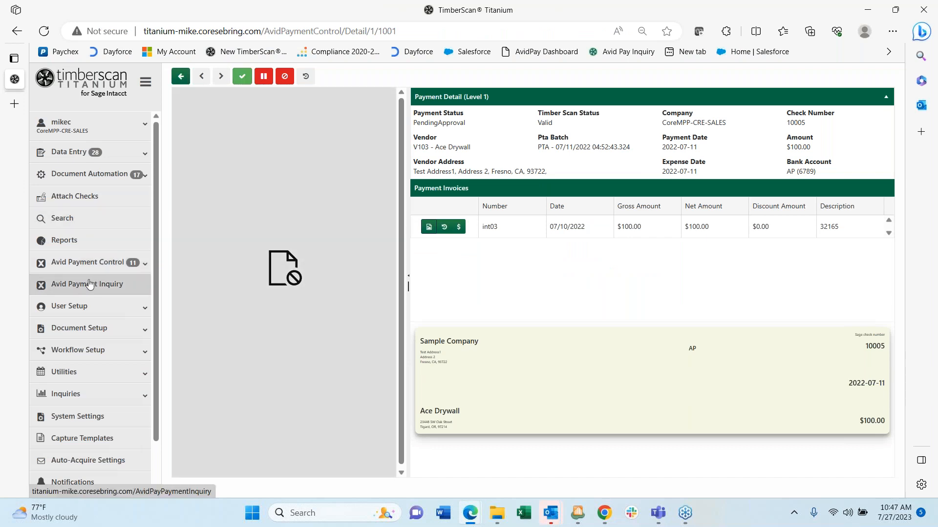
# Search Avid Payment Inquiry without filters, and view and close the proof of payment for check 10013.
pyautogui.click(77, 285)
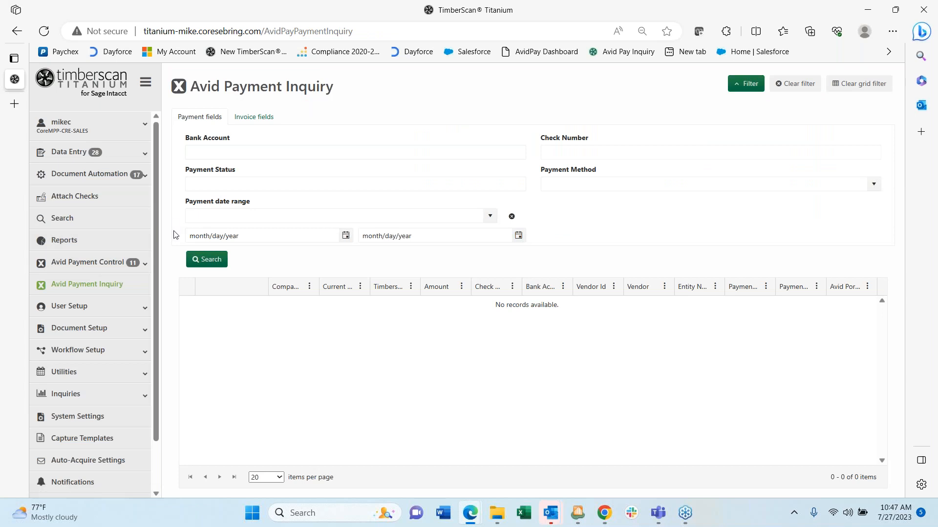
pyautogui.click(207, 260)
pyautogui.scroll(-2, 408, 328)
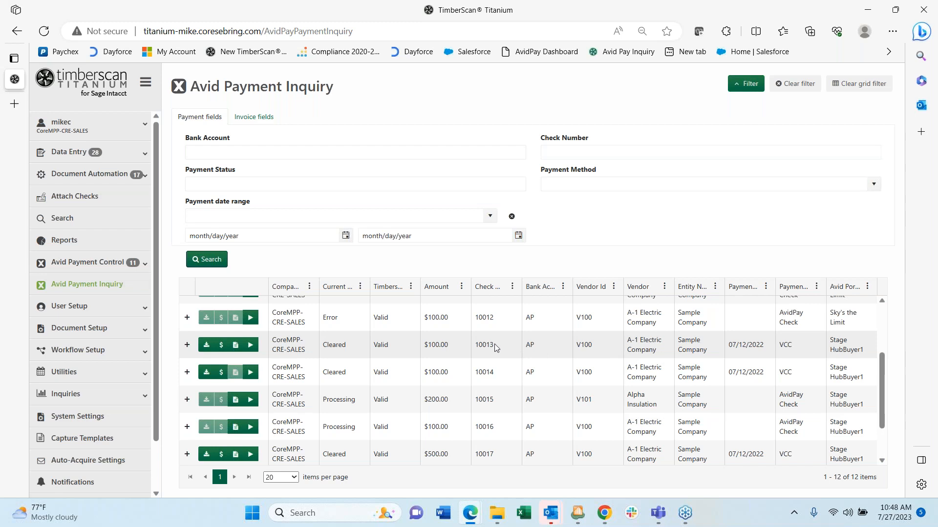
pyautogui.click(221, 346)
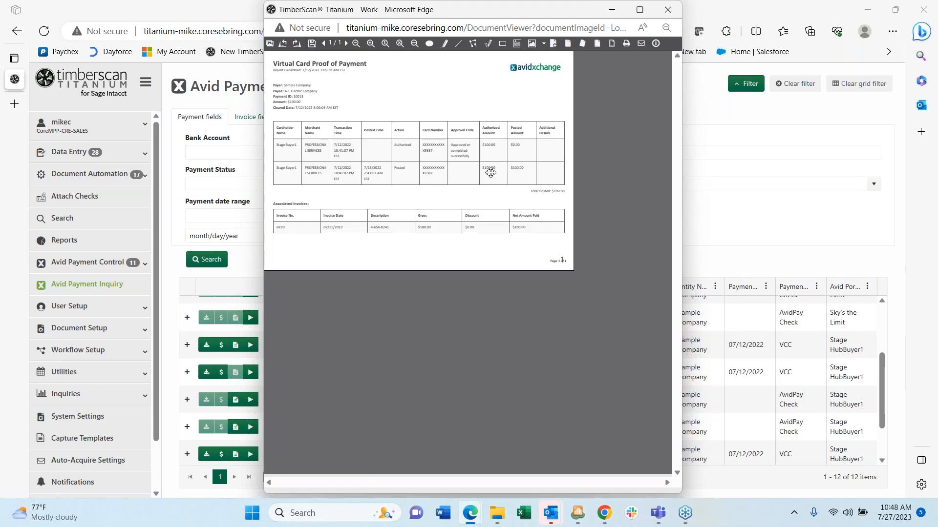
pyautogui.click(668, 10)
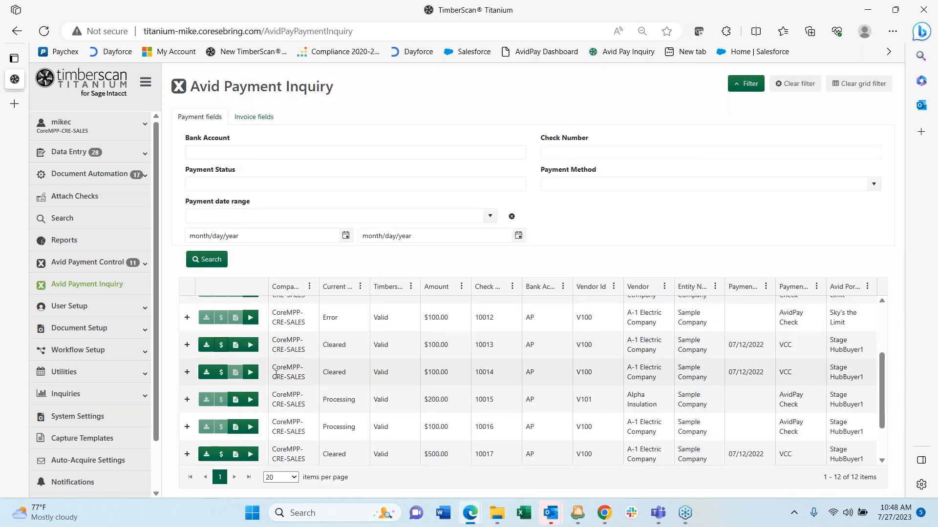
# Expand the check 10013 payment and examine its payment invoices and status history.
pyautogui.click(187, 345)
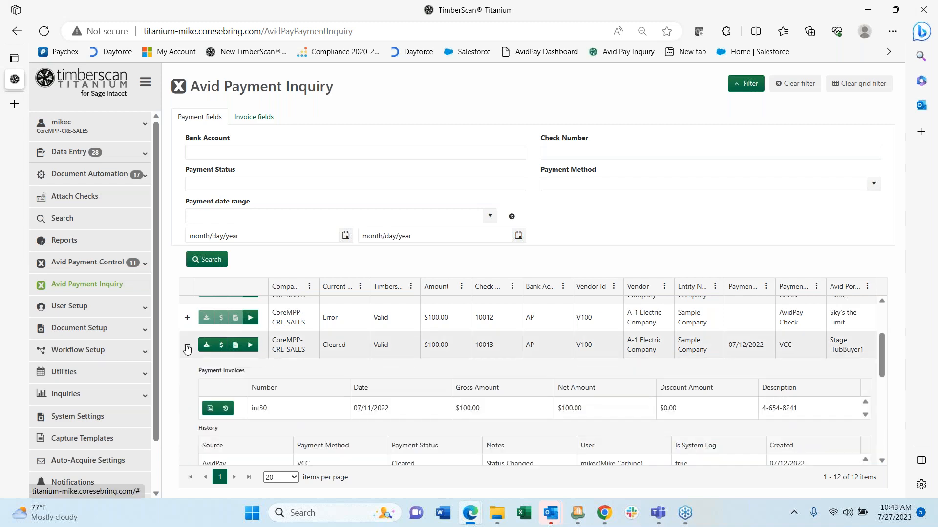
pyautogui.scroll(-1, 599, 393)
pyautogui.scroll(-3, 599, 388)
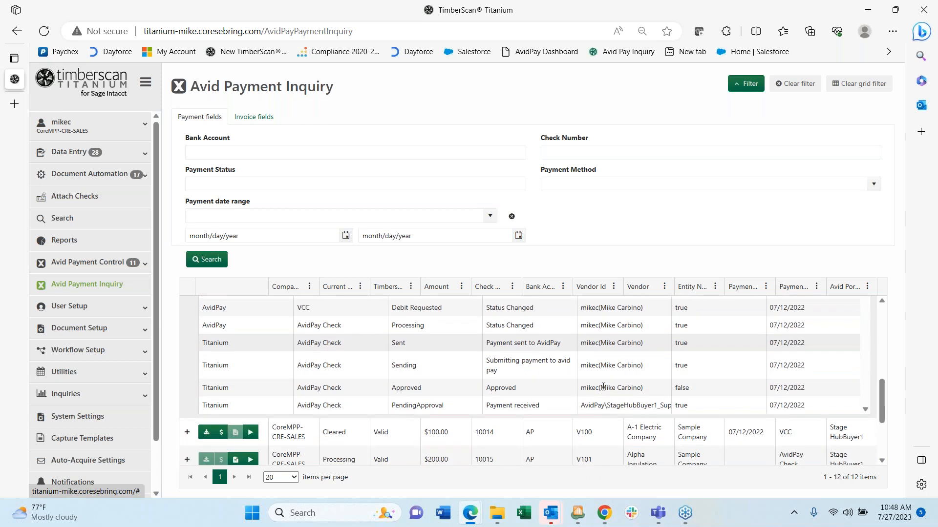
pyautogui.scroll(1, 603, 387)
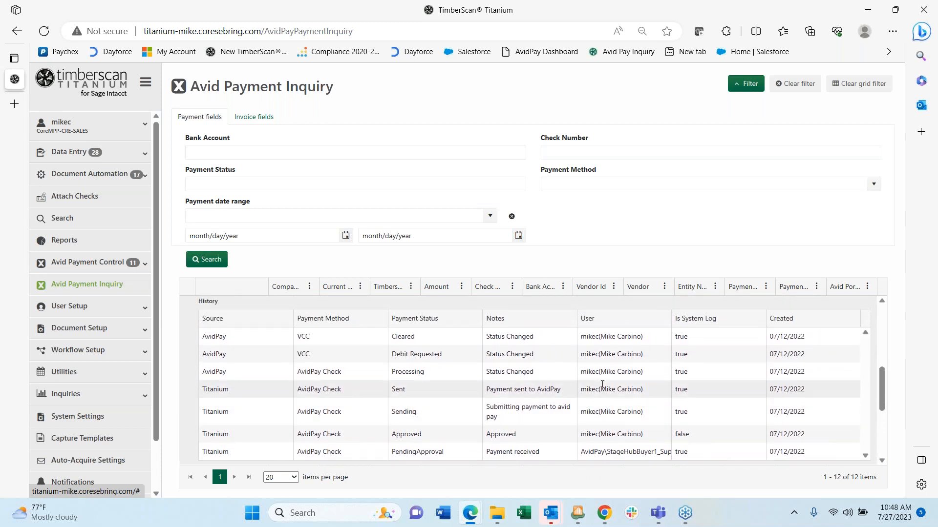
pyautogui.scroll(1, 602, 386)
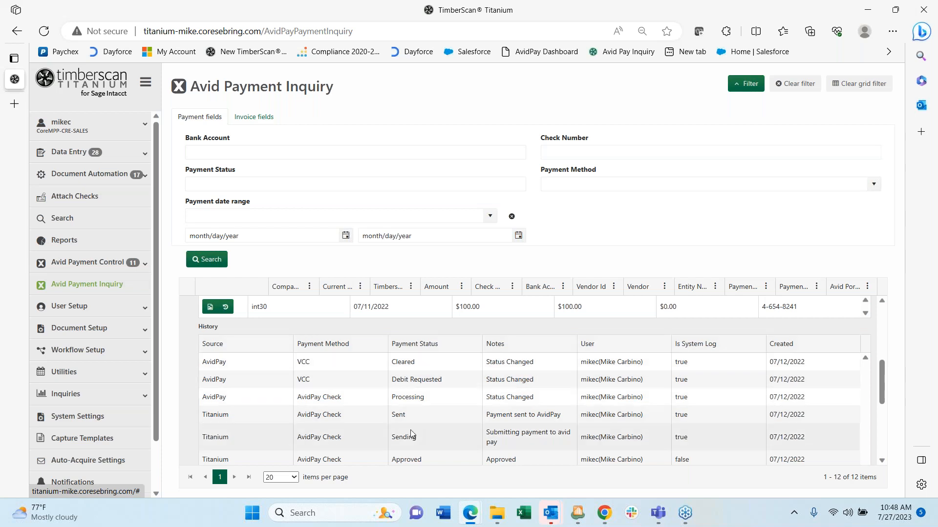
pyautogui.scroll(-1, 409, 423)
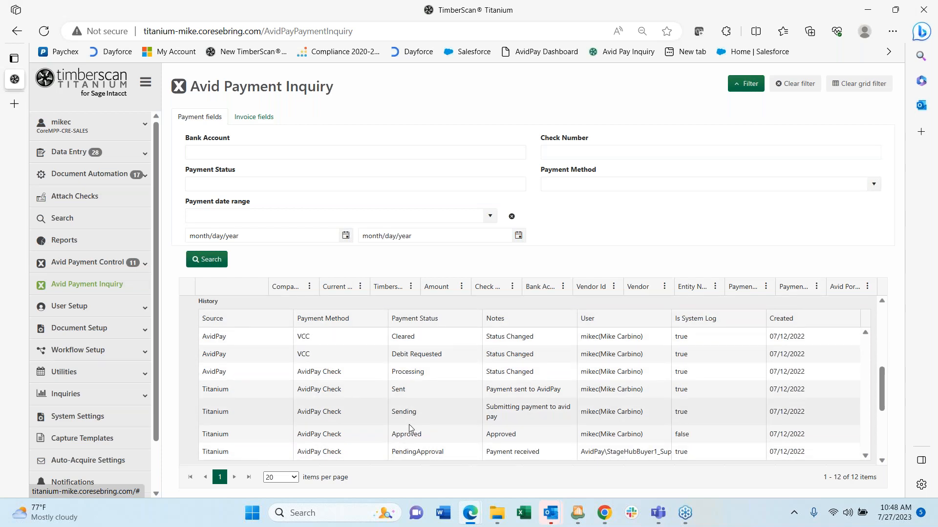
pyautogui.scroll(1, 409, 423)
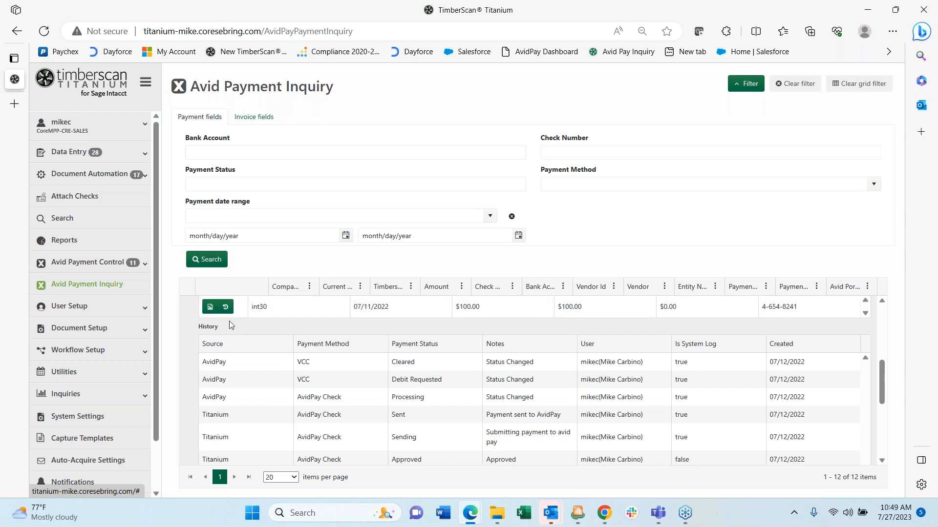
# Reload Avid Payment Inquiry and return to the home dashboard showing Workflow Execution Status.
pyautogui.click(73, 286)
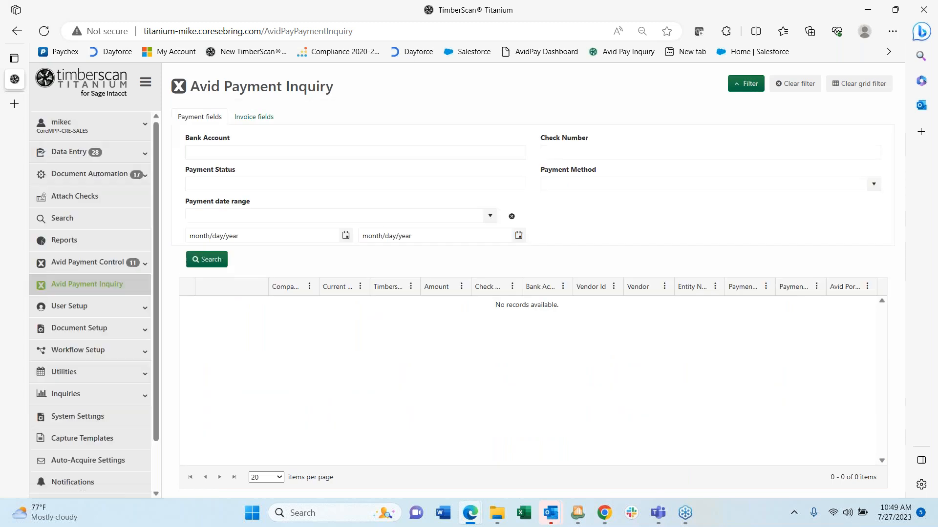
pyautogui.click(44, 83)
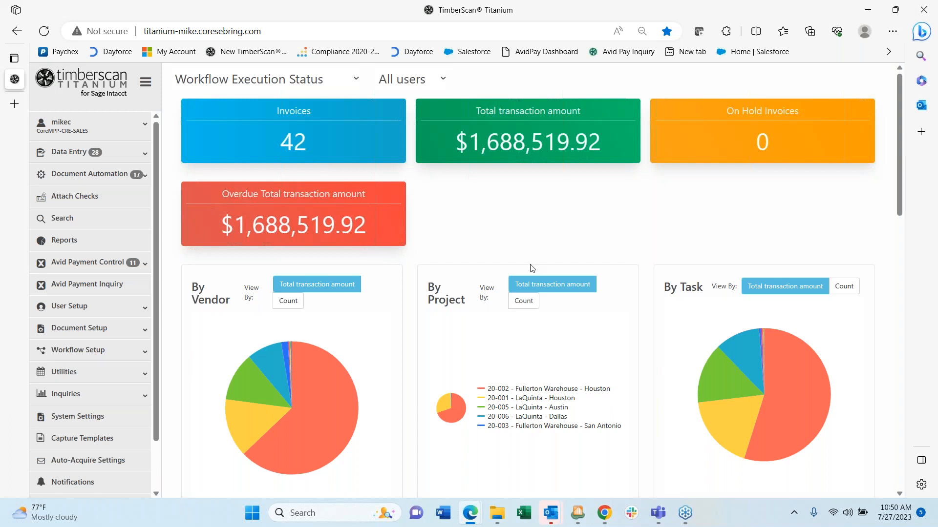
pyautogui.click(923, 39)
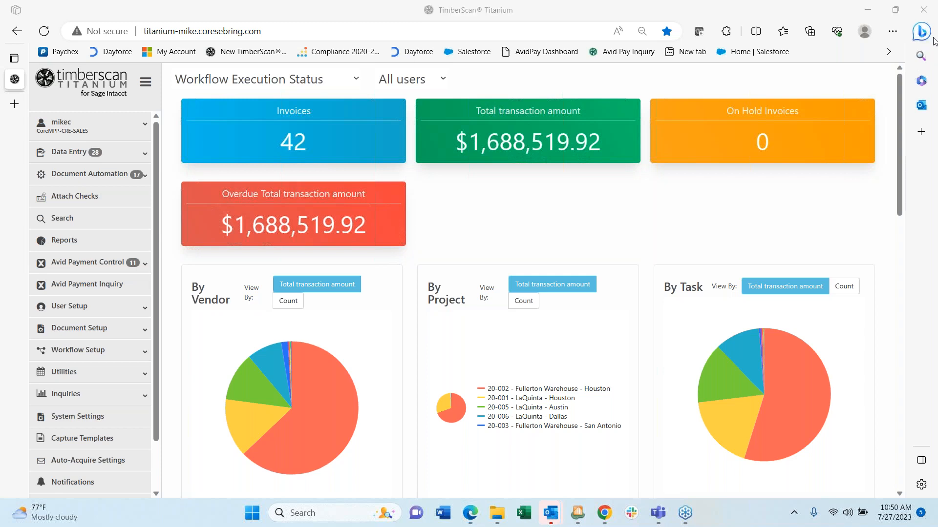